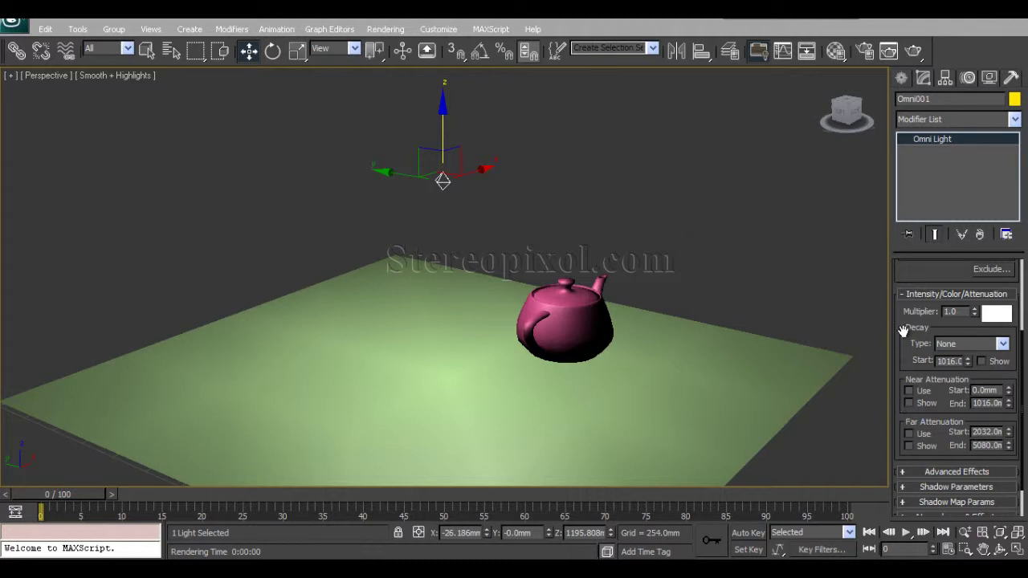
Examine the omni light above the teapot and plane from several angles, along with its intensity settings
{"action": "scroll", "coordinate": [901, 328], "scroll_direction": "down", "scroll_amount": 1}
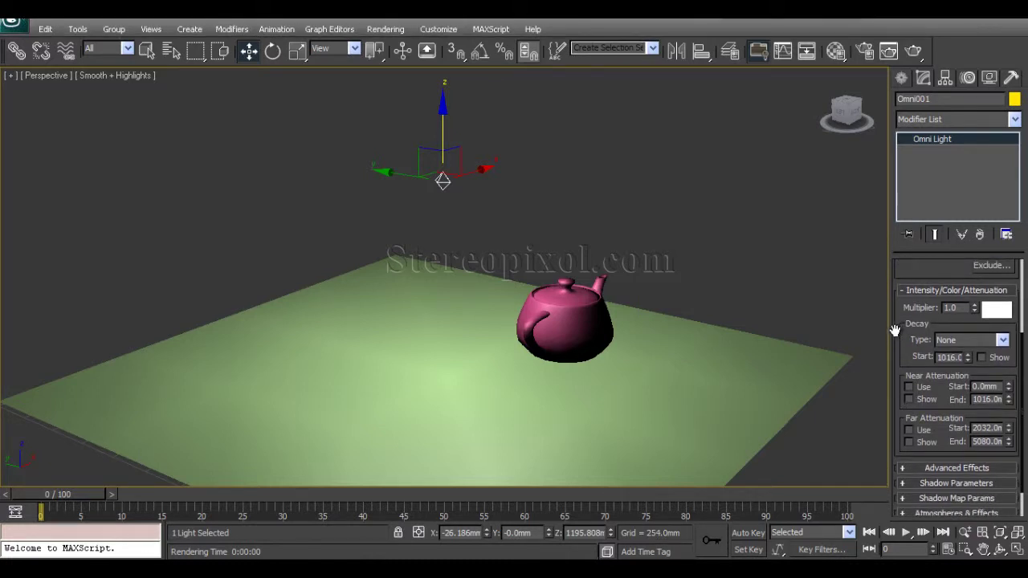
{"action": "left_click", "coordinate": [553, 216]}
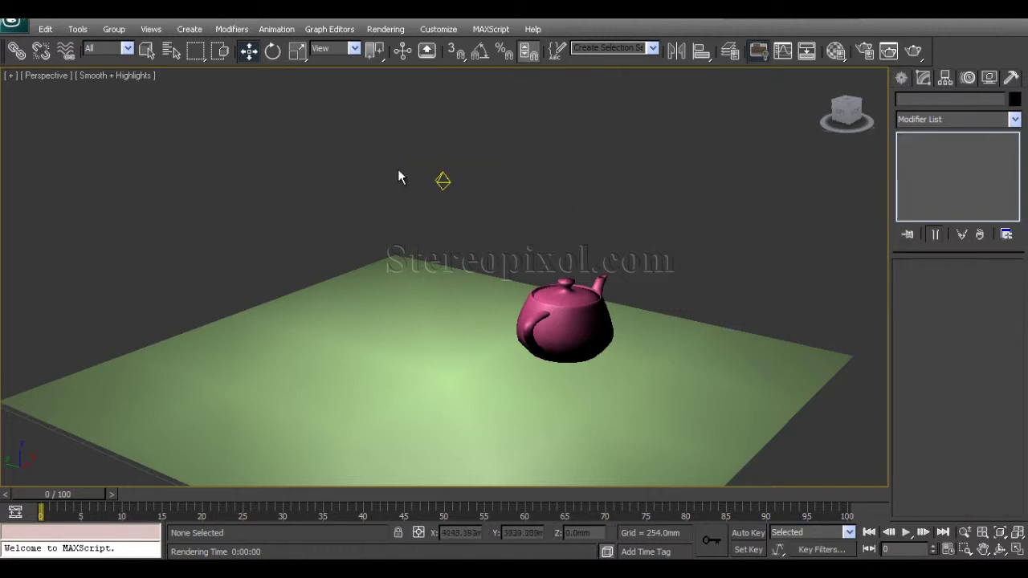
{"action": "left_click", "coordinate": [442, 179]}
{"action": "middle_click_drag", "start_coordinate": [502, 220], "coordinate": [522, 275], "text": "alt"}
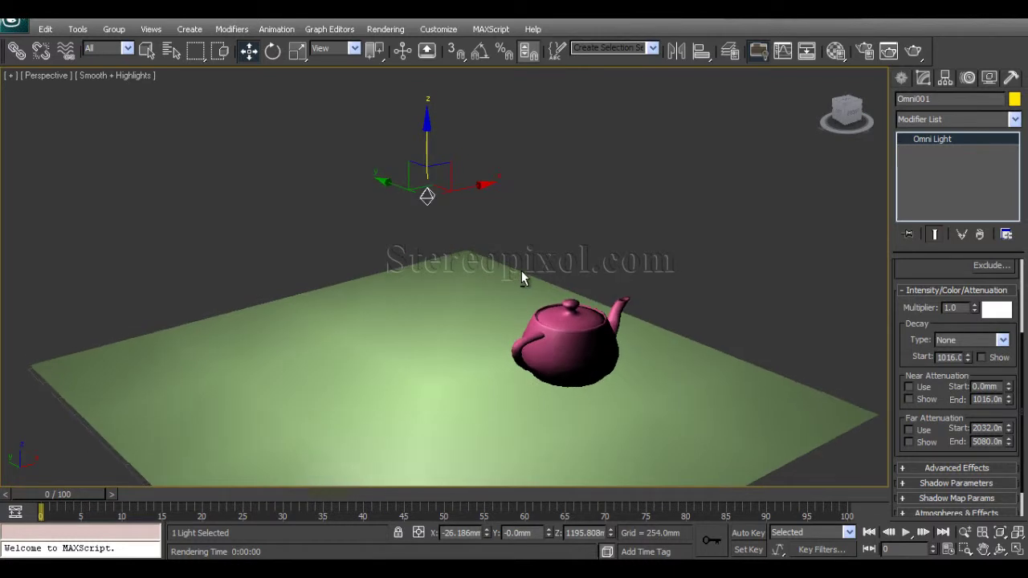
{"action": "left_click", "coordinate": [642, 366]}
{"action": "middle_click_drag", "start_coordinate": [595, 315], "coordinate": [628, 335], "text": "alt"}
{"action": "left_click", "coordinate": [383, 184]}
{"action": "left_click", "coordinate": [425, 210]}
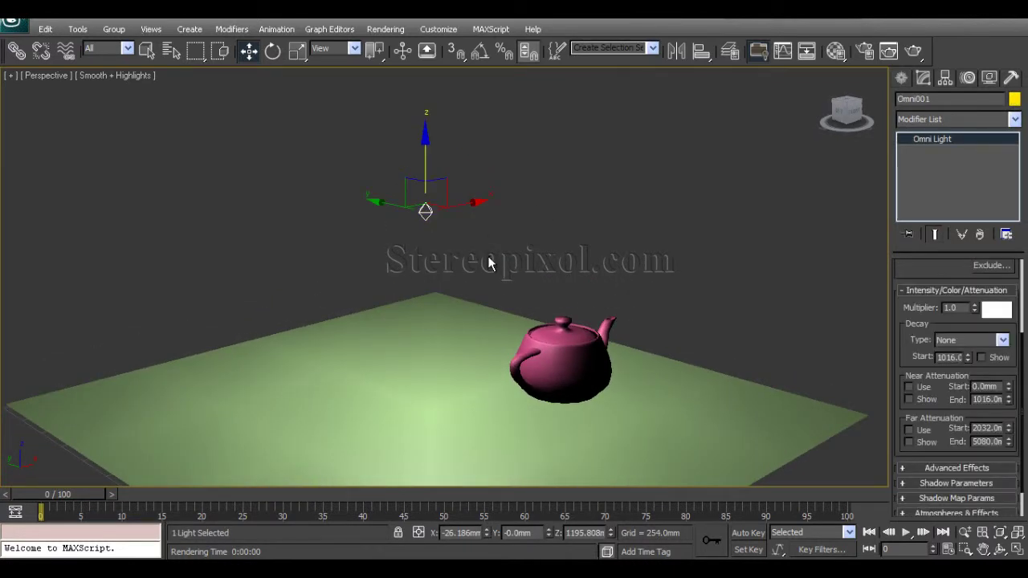
{"action": "middle_click_drag", "start_coordinate": [489, 259], "coordinate": [538, 271], "text": "alt"}
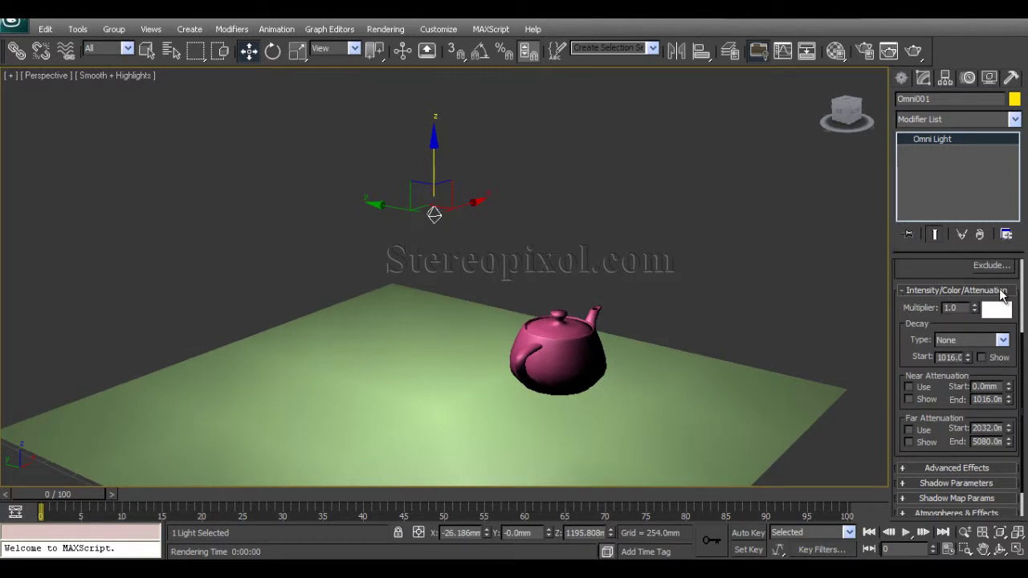
{"action": "left_click_drag", "start_coordinate": [902, 315], "coordinate": [902, 321]}
{"action": "scroll", "coordinate": [903, 321], "scroll_direction": "down", "scroll_amount": 1}
{"action": "middle_click_drag", "start_coordinate": [496, 264], "coordinate": [569, 271], "text": "alt"}
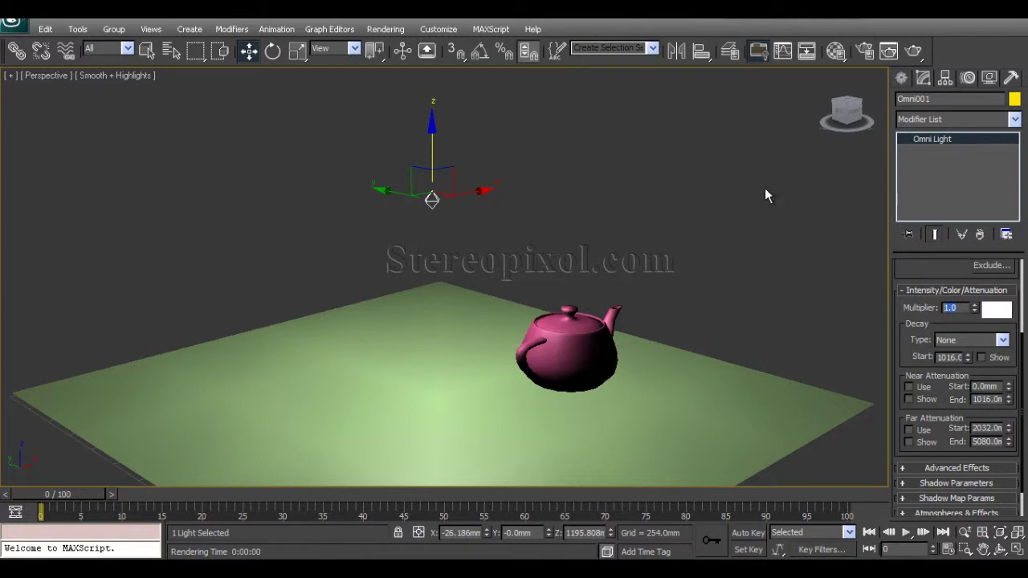
Render the Perspective view, and render it again with the omni light's multiplier set to 2
{"action": "left_click", "coordinate": [758, 51]}
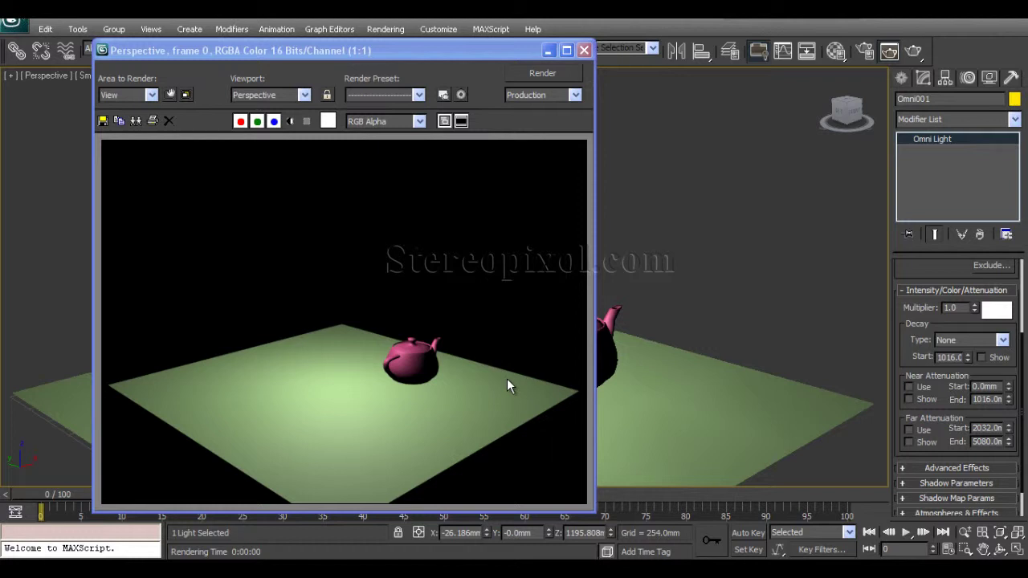
{"action": "double_click", "coordinate": [950, 309]}
{"action": "type", "text": "2"}
{"action": "key", "text": "Return"}
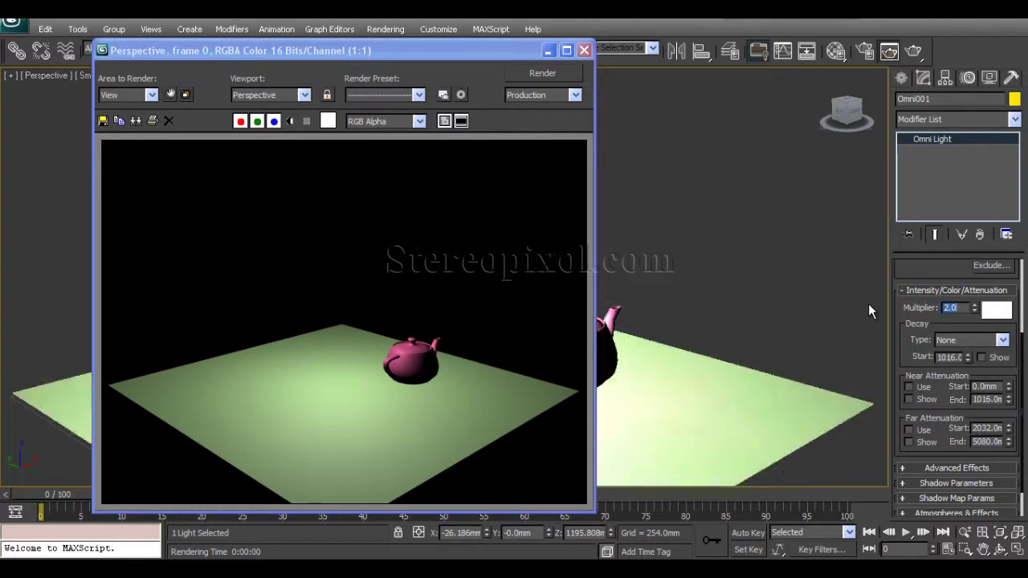
{"action": "left_click_drag", "start_coordinate": [484, 51], "coordinate": [514, 58]}
{"action": "left_click", "coordinate": [580, 81]}
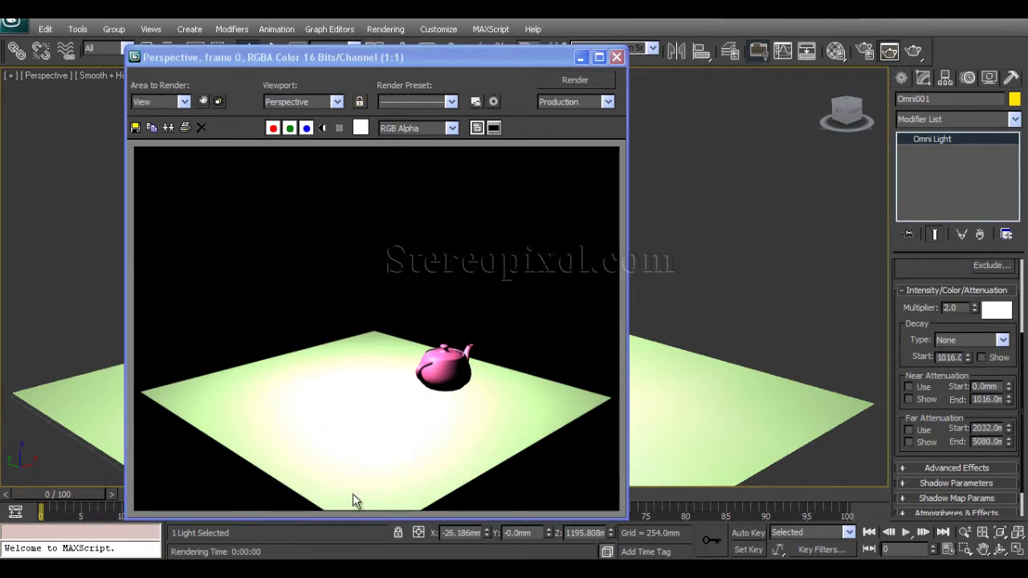
Set the omni light's multiplier to 5 and render the Perspective view
{"action": "double_click", "coordinate": [950, 307]}
{"action": "type", "text": "5"}
{"action": "key", "text": "Return"}
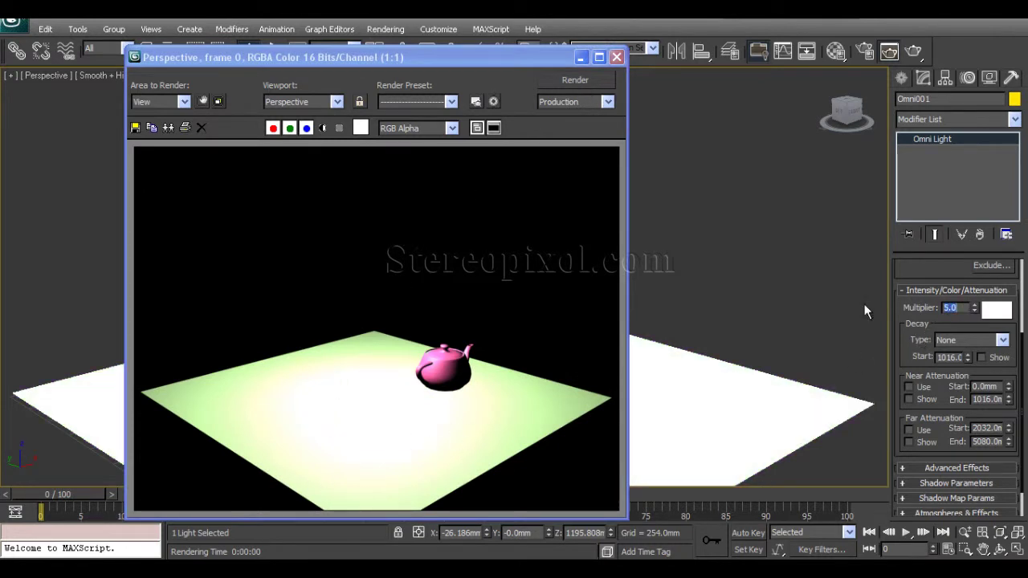
{"action": "left_click", "coordinate": [584, 85]}
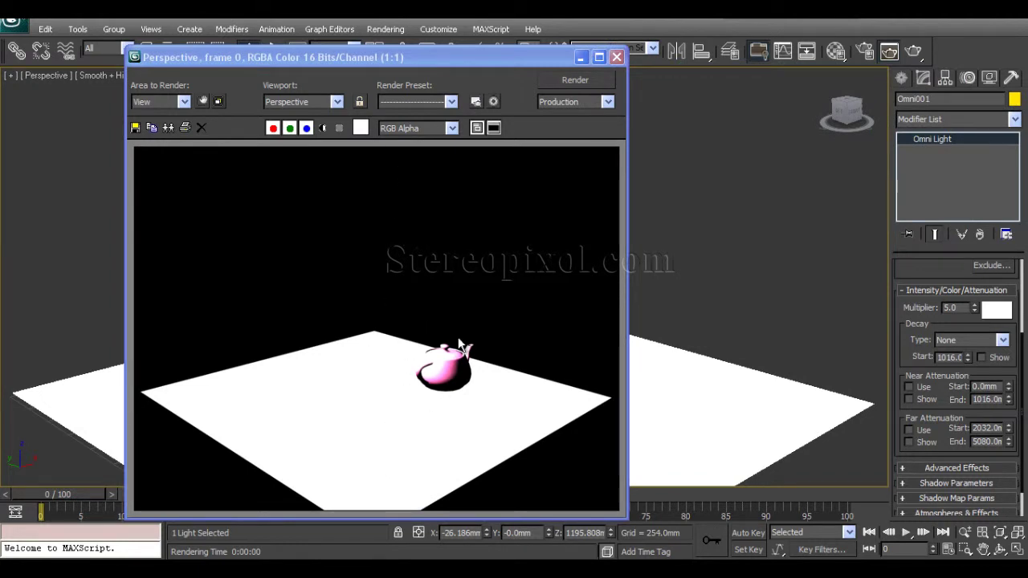
Set the omni light's multiplier back to 1 and close the rendered frame window
{"action": "double_click", "coordinate": [950, 308]}
{"action": "type", "text": "1"}
{"action": "key", "text": "Return"}
{"action": "left_click", "coordinate": [616, 57]}
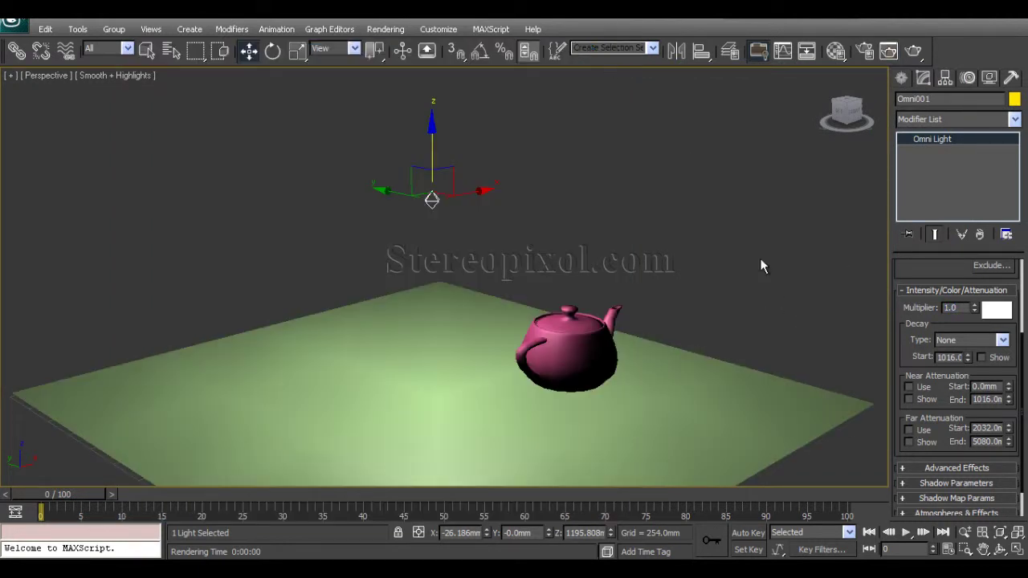
Change the omni light's colour to pale yellow by lowering its blue component to 185
{"action": "middle_click_drag", "start_coordinate": [442, 249], "coordinate": [470, 252], "text": "alt"}
{"action": "middle_click_drag", "start_coordinate": [505, 213], "coordinate": [434, 270], "text": "alt"}
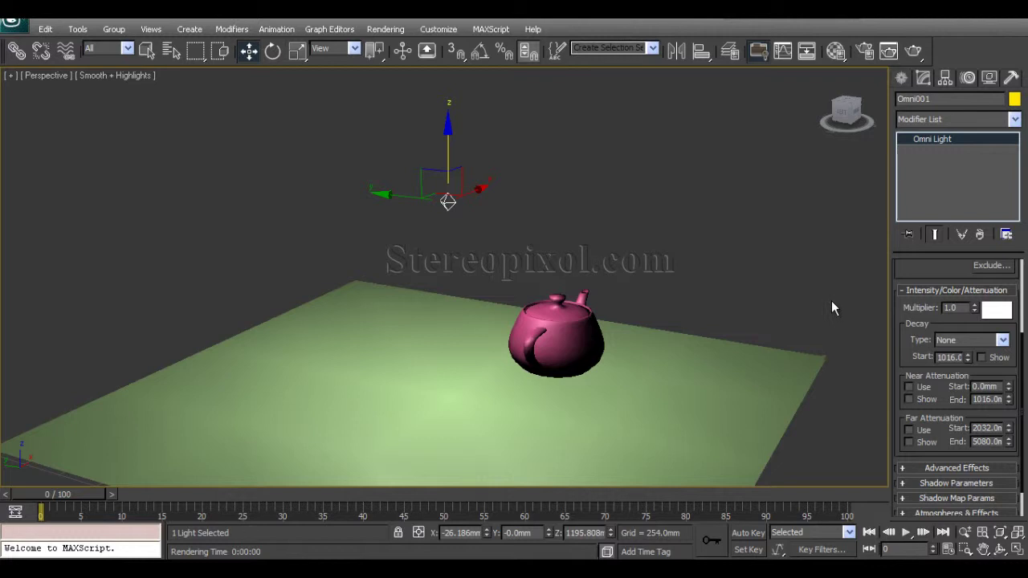
{"action": "left_click", "coordinate": [995, 314]}
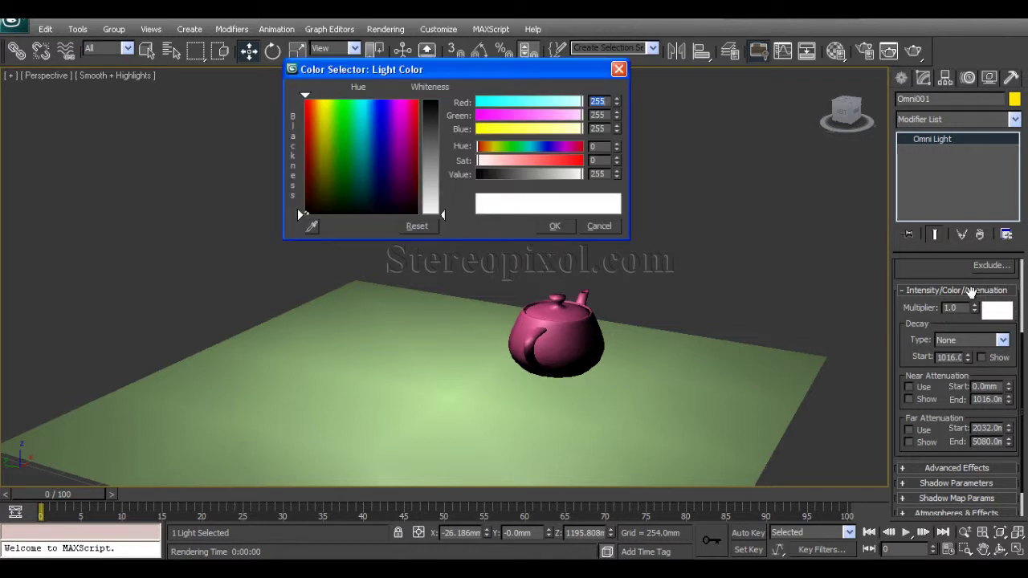
{"action": "left_click_drag", "start_coordinate": [519, 62], "coordinate": [752, 79]}
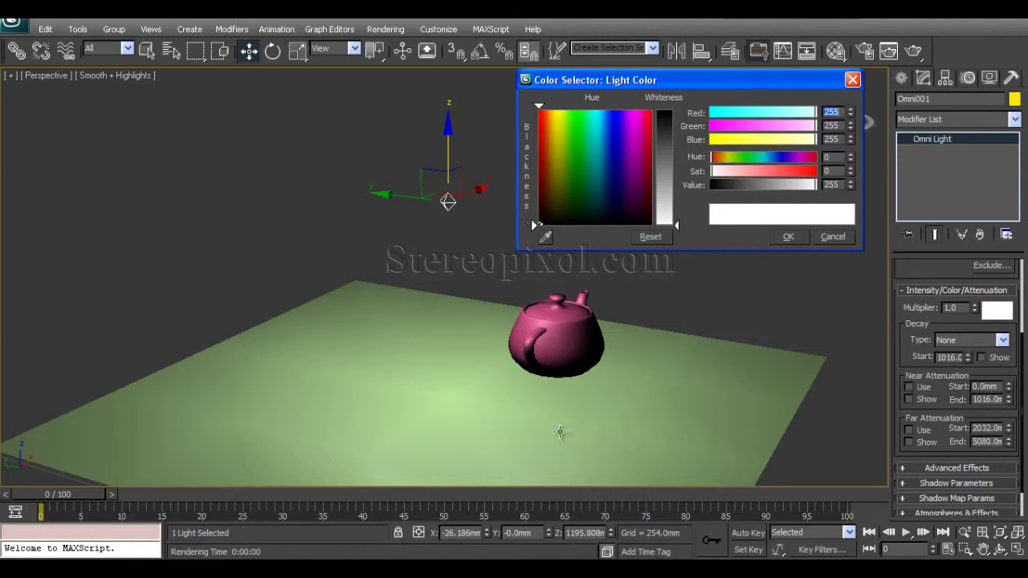
{"action": "middle_click_drag", "start_coordinate": [577, 375], "coordinate": [608, 383], "text": "alt"}
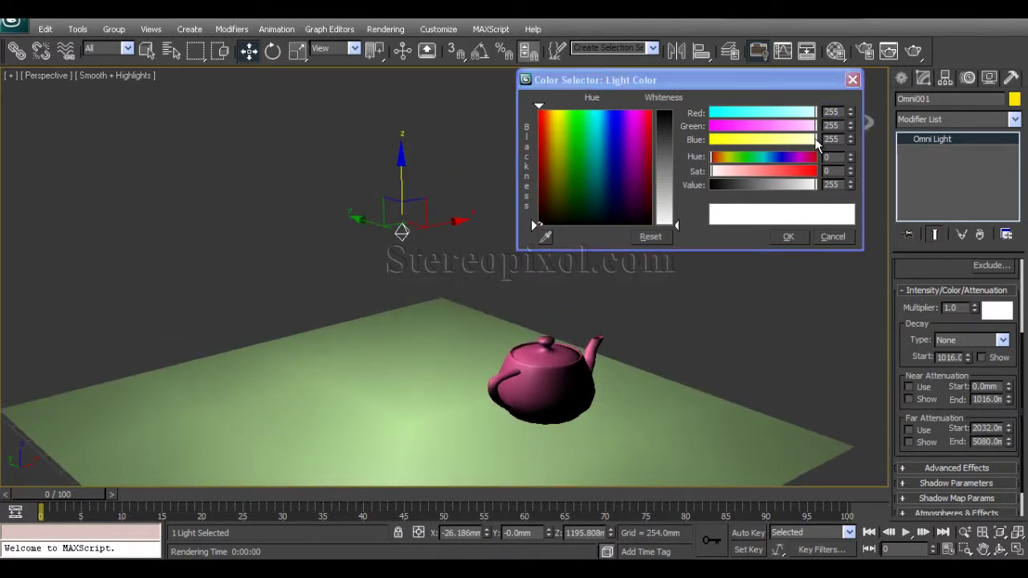
{"action": "left_click_drag", "start_coordinate": [816, 141], "coordinate": [787, 142]}
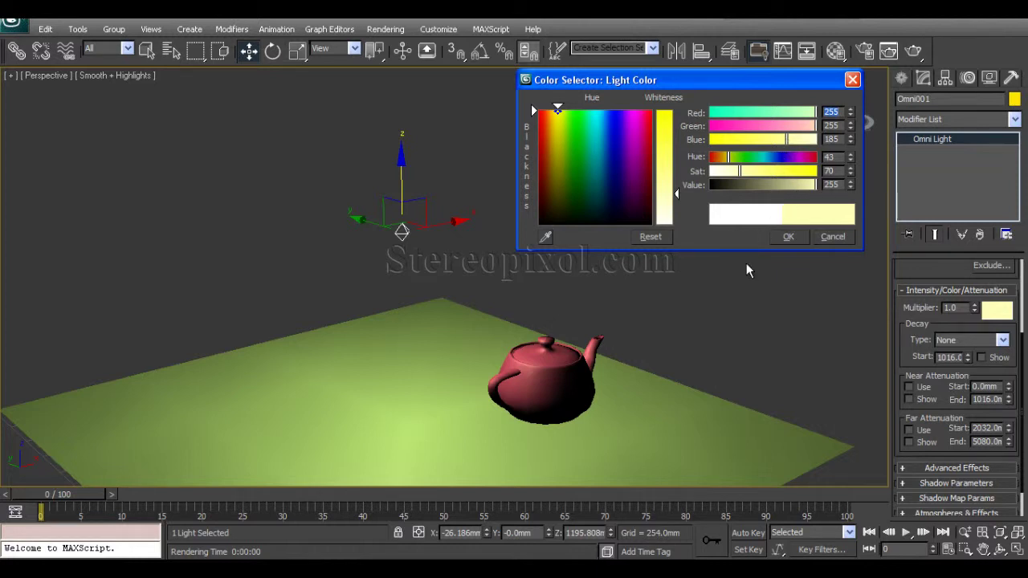
{"action": "left_click", "coordinate": [786, 237]}
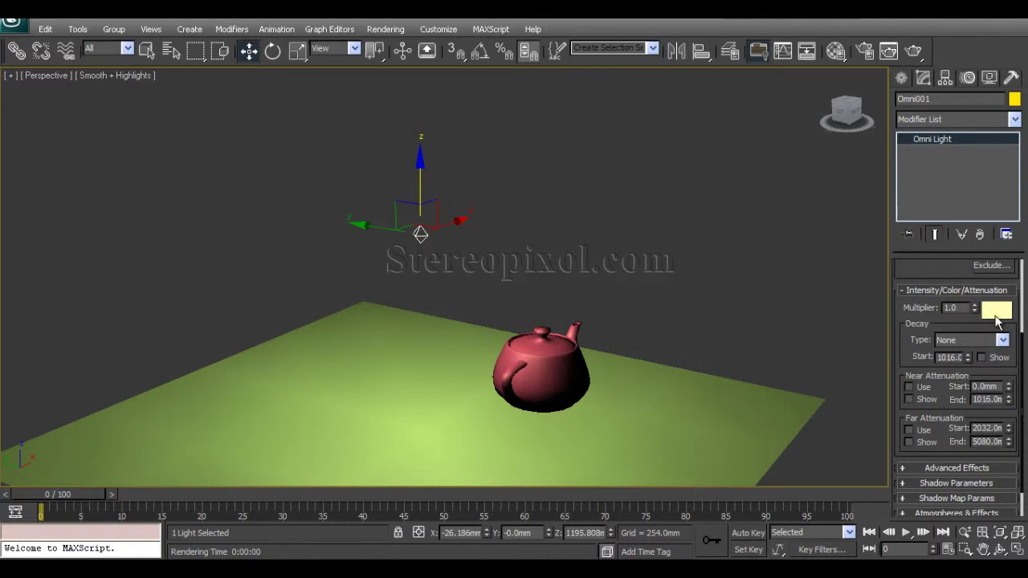
Render the Perspective view with the pale yellow light and reposition the rendered frame window
{"action": "left_click", "coordinate": [913, 51]}
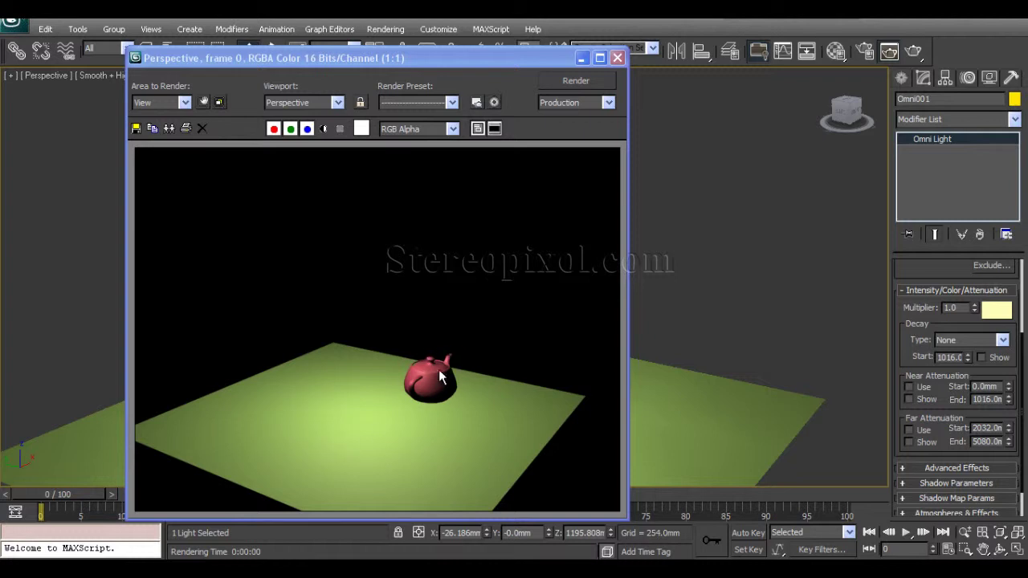
{"action": "left_click_drag", "start_coordinate": [498, 61], "coordinate": [410, 44]}
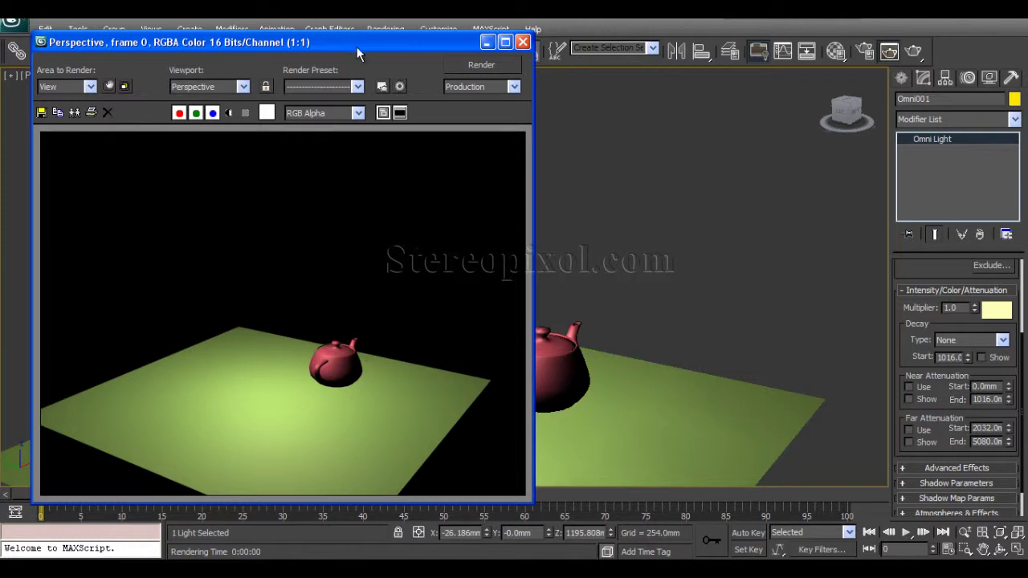
{"action": "left_click_drag", "start_coordinate": [357, 49], "coordinate": [444, 94]}
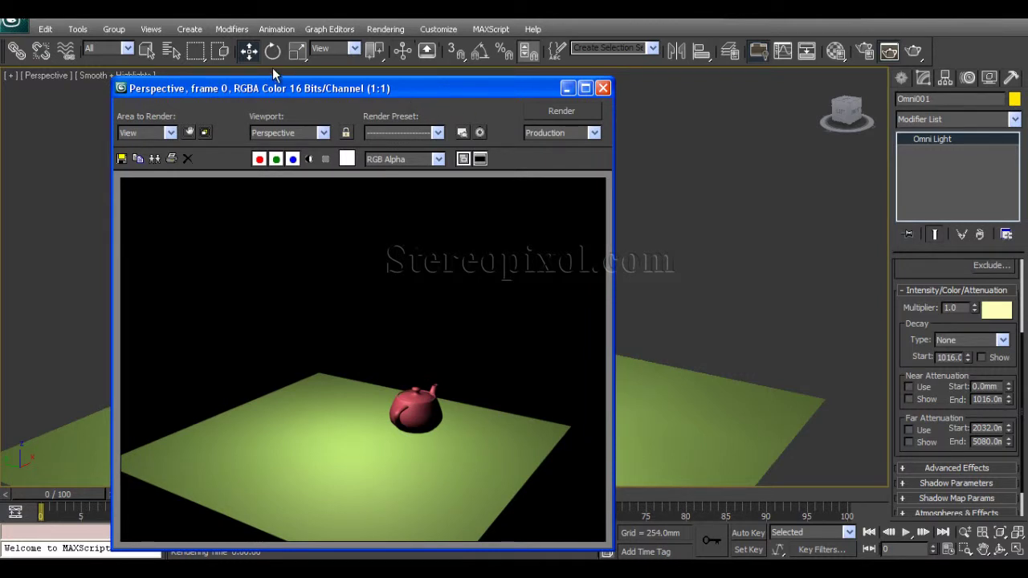
Open the RAM Player and arrange it alongside the rendered frame window
{"action": "left_click", "coordinate": [379, 31]}
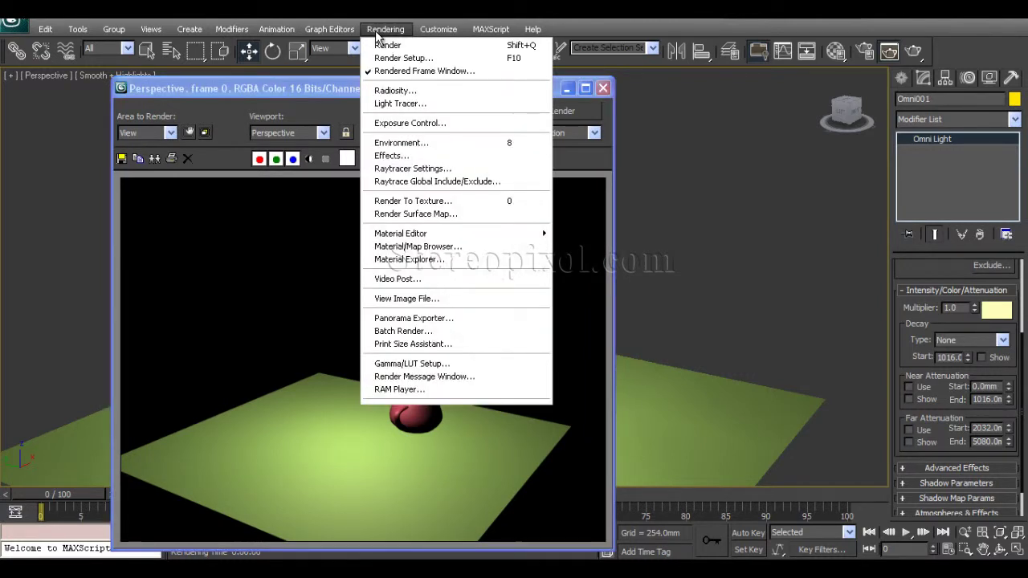
{"action": "left_click", "coordinate": [402, 390]}
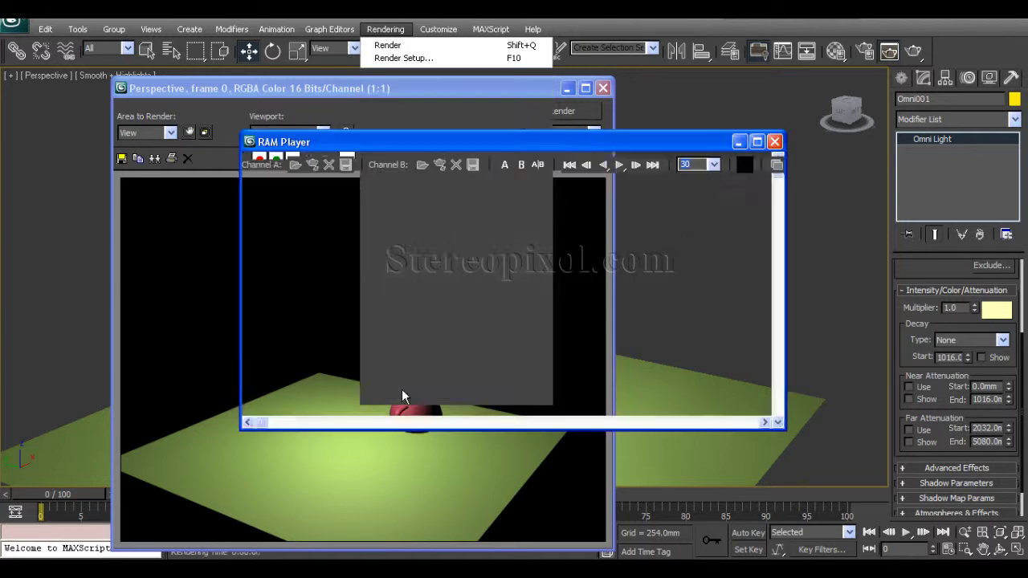
{"action": "left_click_drag", "start_coordinate": [518, 141], "coordinate": [733, 220]}
{"action": "left_click_drag", "start_coordinate": [457, 91], "coordinate": [370, 72]}
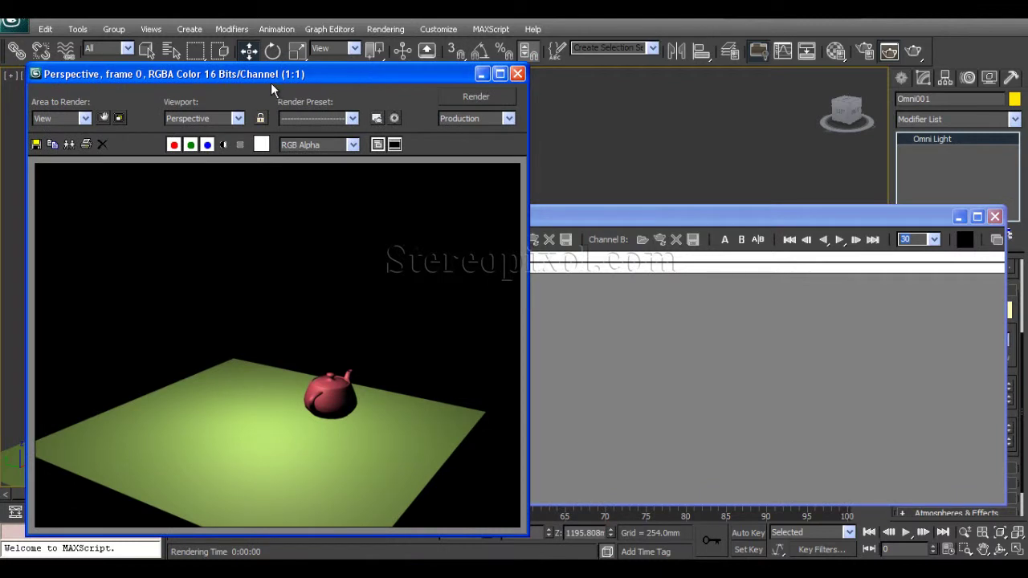
{"action": "left_click_drag", "start_coordinate": [582, 216], "coordinate": [495, 170]}
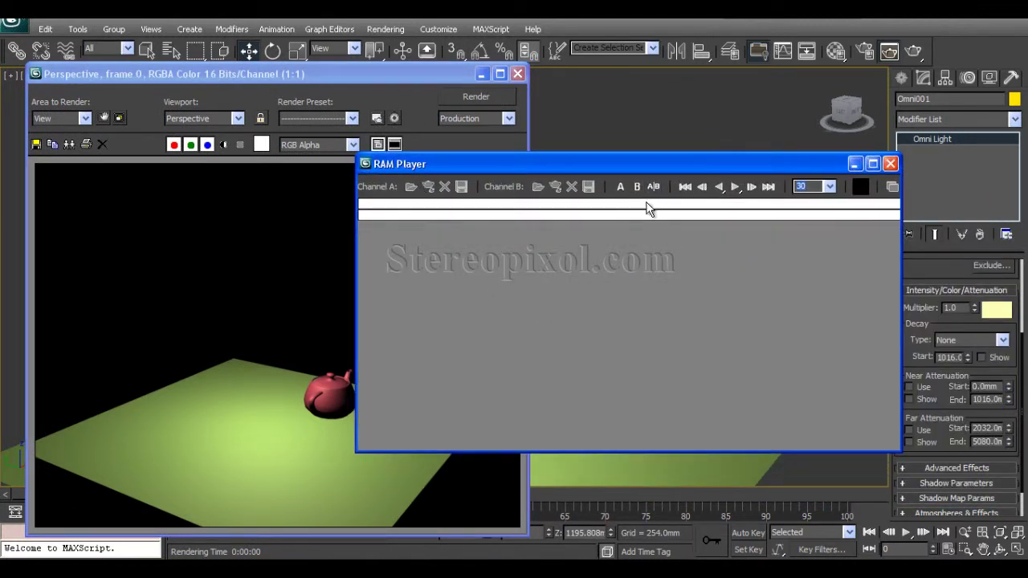
{"action": "left_click_drag", "start_coordinate": [640, 165], "coordinate": [676, 151]}
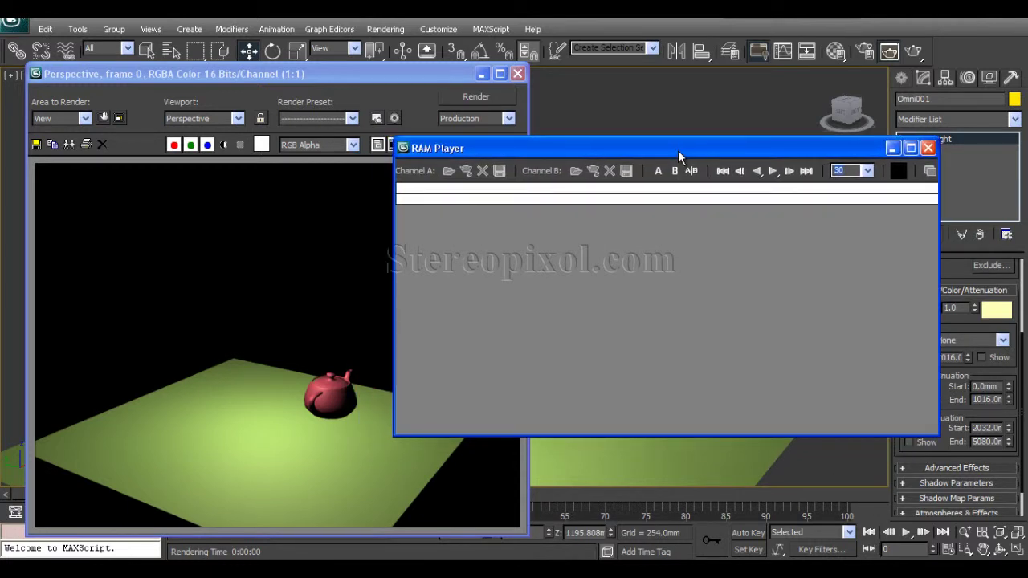
{"action": "left_click", "coordinate": [466, 171]}
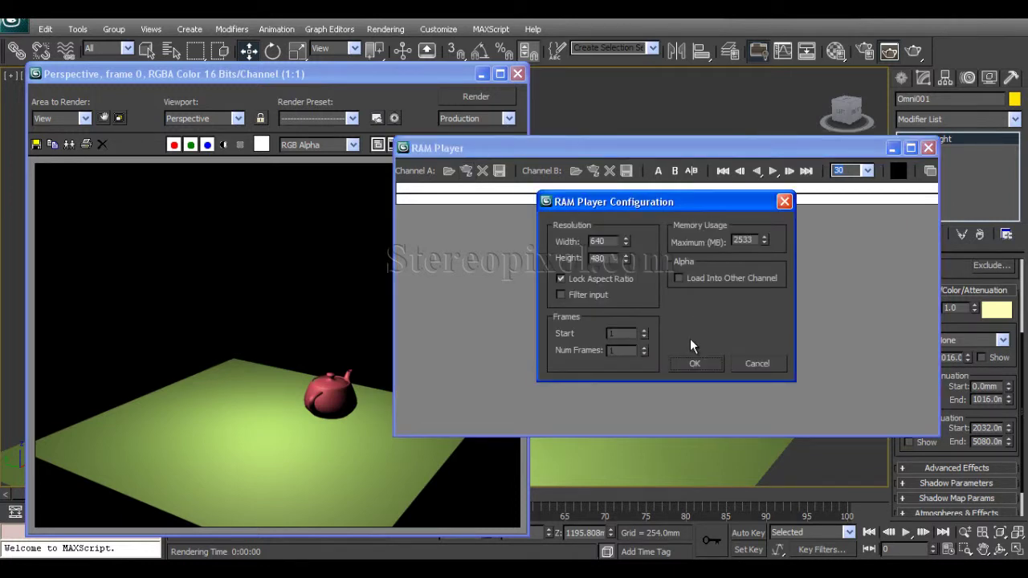
{"action": "left_click", "coordinate": [756, 364]}
{"action": "left_click_drag", "start_coordinate": [815, 154], "coordinate": [689, 138]}
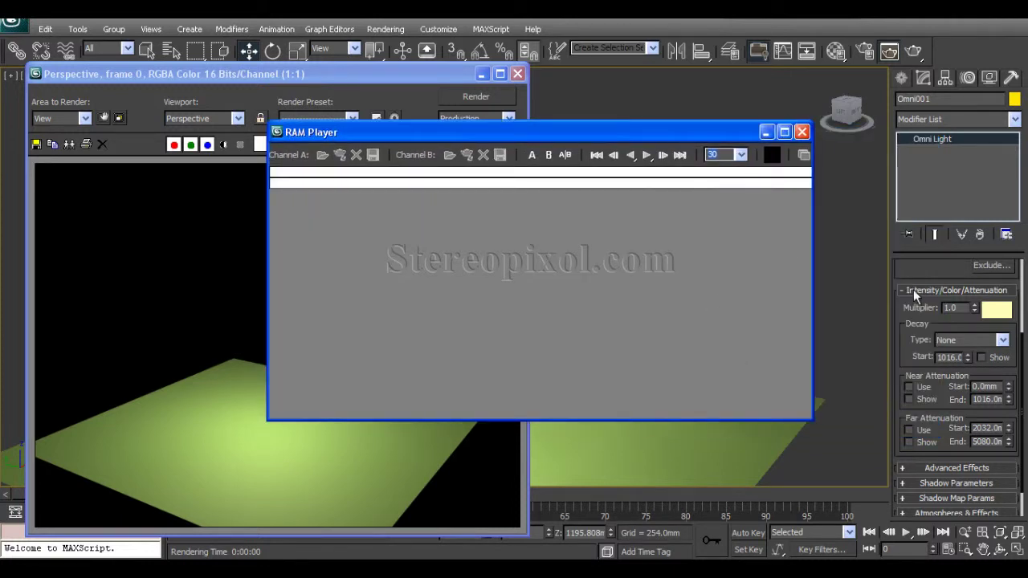
{"action": "left_click", "coordinate": [1002, 313]}
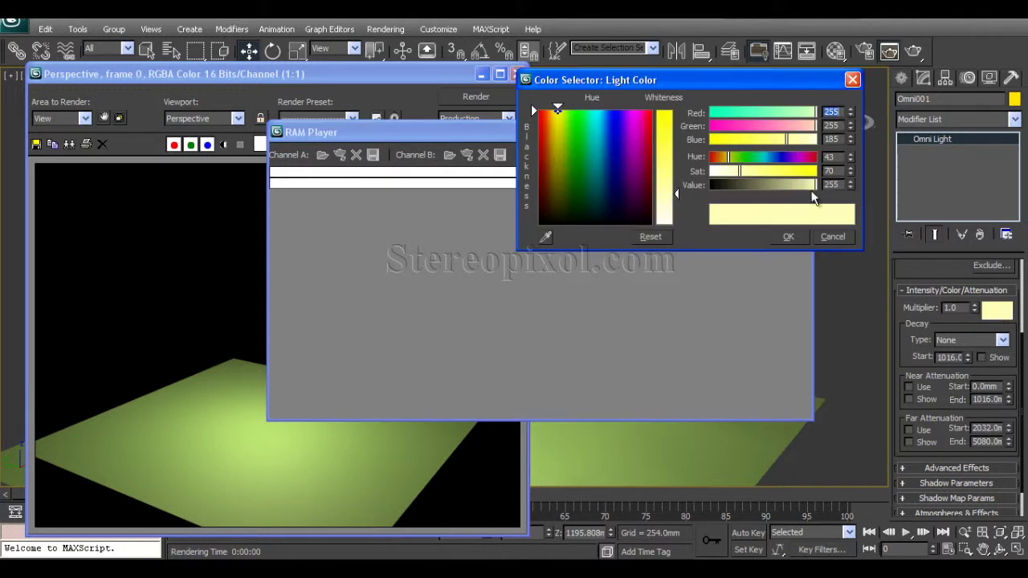
{"action": "left_click_drag", "start_coordinate": [677, 185], "coordinate": [678, 189]}
{"action": "left_click", "coordinate": [833, 239]}
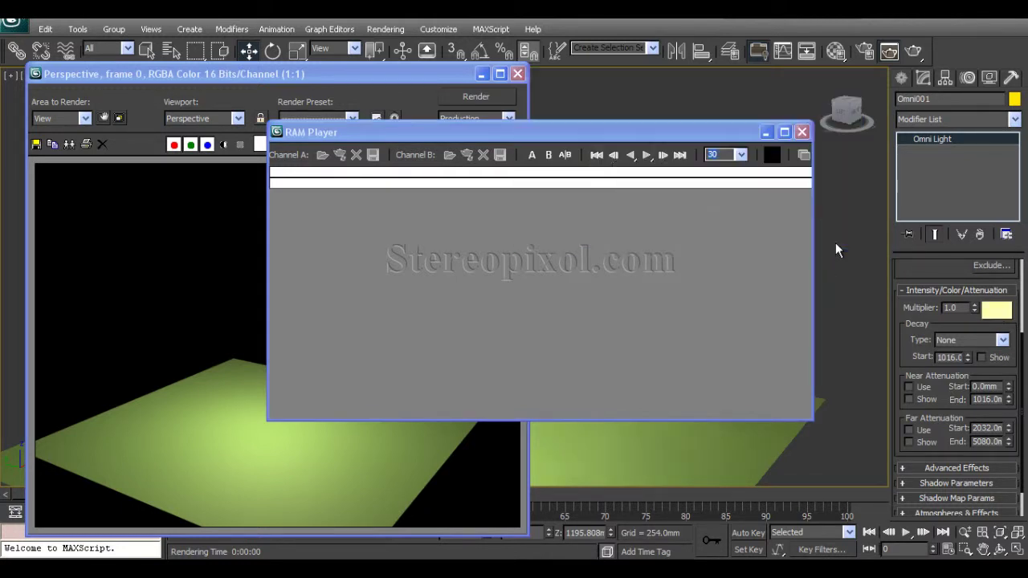
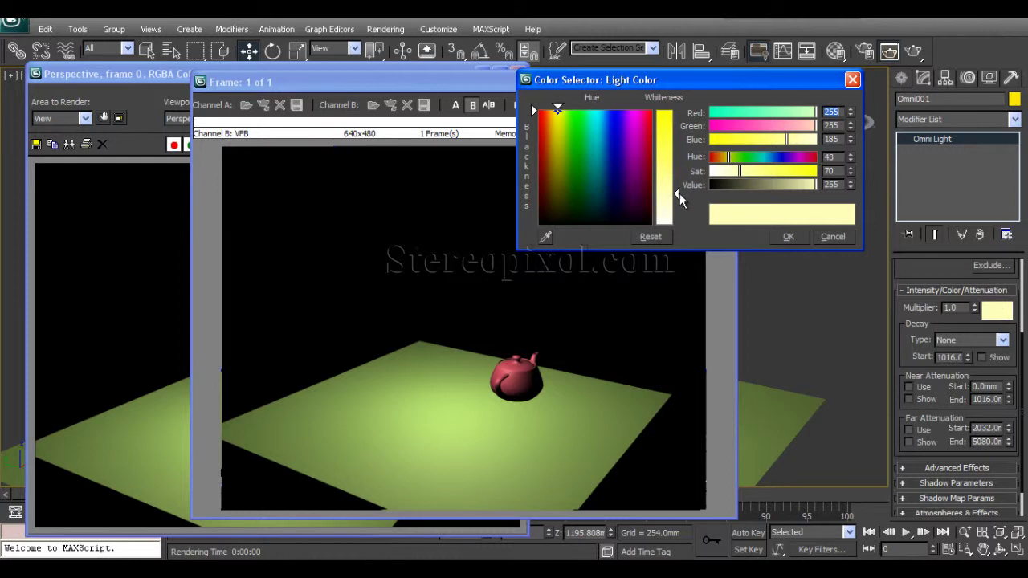
Apply a white colour to the omni light and re-render the Perspective view beside the RAM Player
{"action": "left_click", "coordinate": [788, 236]}
{"action": "left_click_drag", "start_coordinate": [501, 83], "coordinate": [798, 105]}
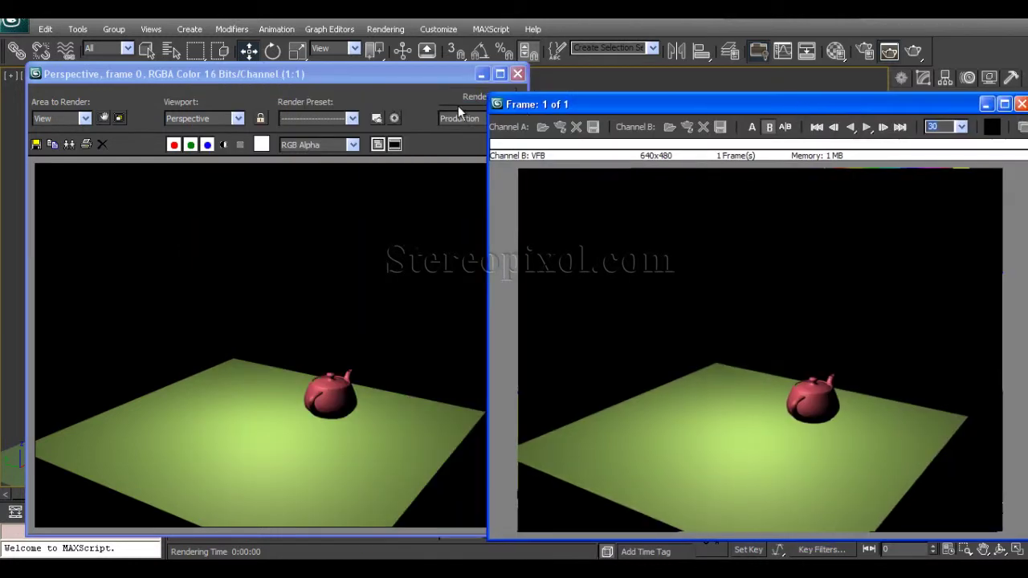
{"action": "left_click", "coordinate": [466, 97]}
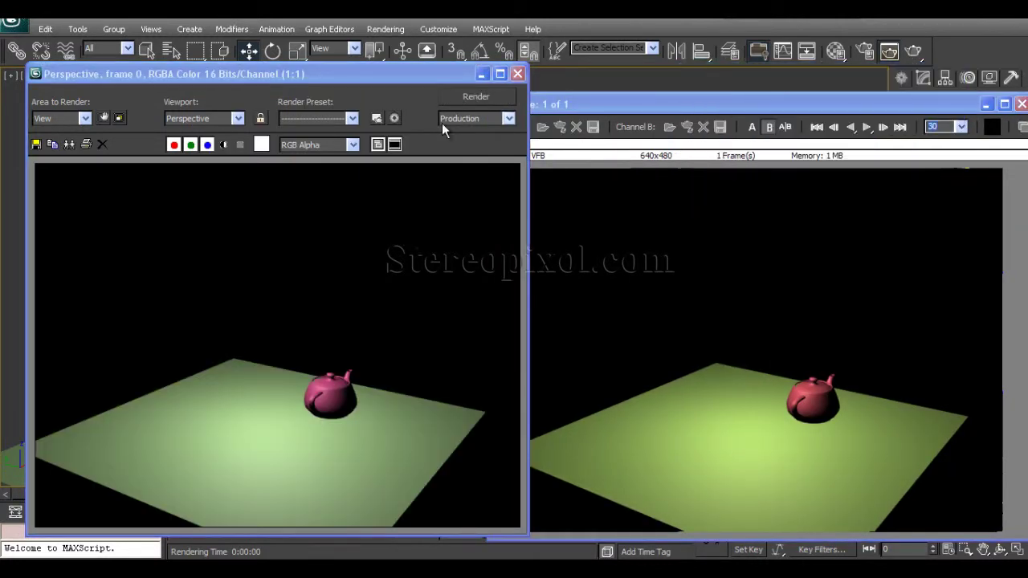
Load the last rendered image into Channel A of the RAM Player, accepting its configuration, to compare it with Channel B
{"action": "left_click", "coordinate": [625, 108]}
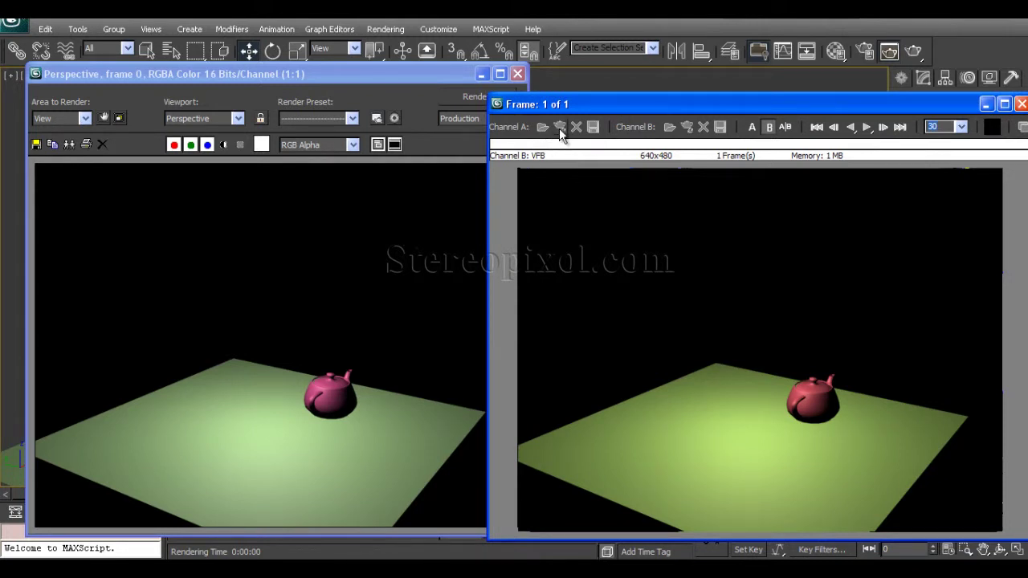
{"action": "left_click", "coordinate": [559, 128]}
{"action": "left_click", "coordinate": [784, 395]}
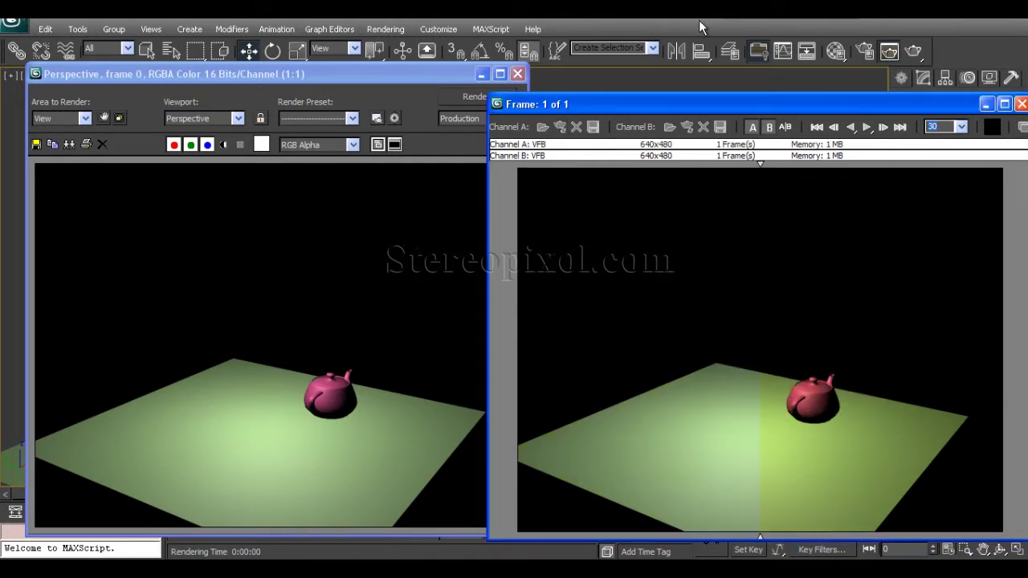
Minimize the rendered frame window and place the RAM Player over the viewport beside the light's parameters
{"action": "left_click_drag", "start_coordinate": [718, 102], "coordinate": [514, 169]}
{"action": "left_click", "coordinate": [476, 97]}
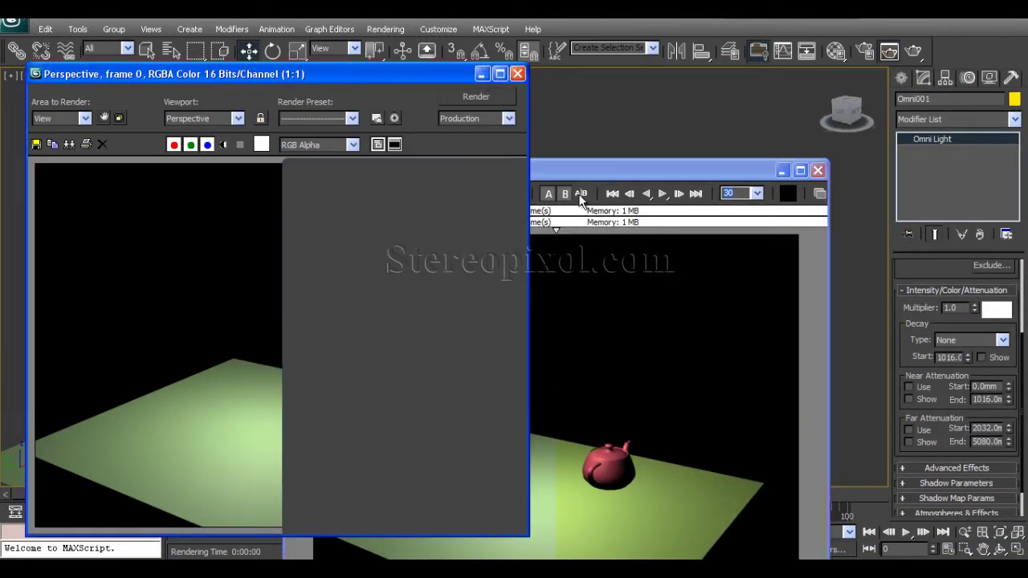
{"action": "left_click", "coordinate": [481, 73]}
{"action": "left_click_drag", "start_coordinate": [587, 164], "coordinate": [604, 74]}
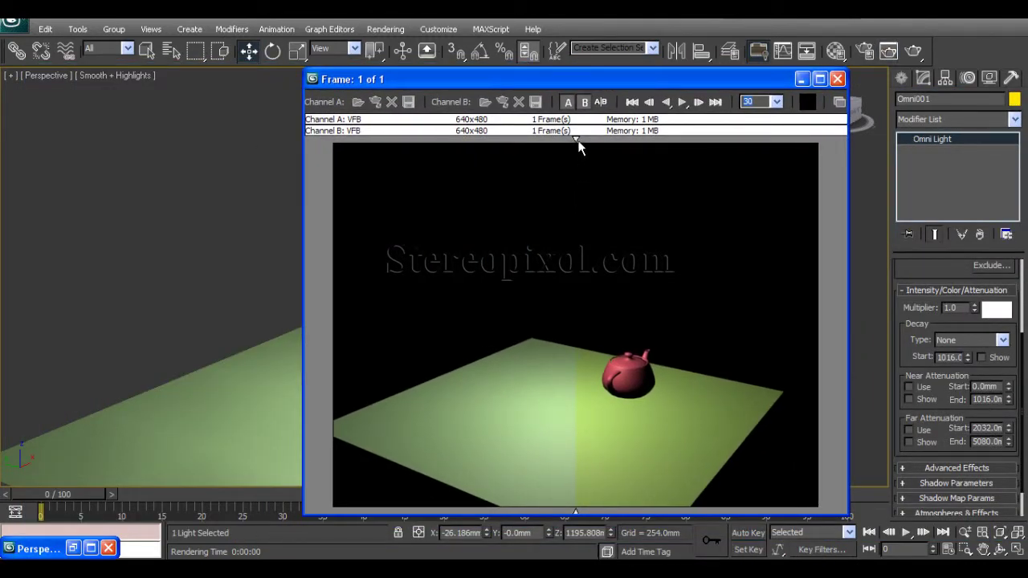
Compare the white-light and yellow-light renders in the RAM Player by sweeping the channel divider across the plane and teapot
{"action": "left_click_drag", "start_coordinate": [725, 158], "coordinate": [515, 185]}
{"action": "left_click_drag", "start_coordinate": [515, 230], "coordinate": [464, 322]}
{"action": "mouse_move", "coordinate": [621, 331]}
{"action": "left_mouse_down"}
{"action": "mouse_move", "coordinate": [528, 340]}
{"action": "mouse_move", "coordinate": [796, 330]}
{"action": "mouse_move", "coordinate": [573, 349]}
{"action": "mouse_move", "coordinate": [649, 327]}
{"action": "mouse_move", "coordinate": [629, 330]}
{"action": "left_mouse_up"}
{"action": "left_click_drag", "start_coordinate": [575, 397], "coordinate": [495, 393]}
{"action": "left_click_drag", "start_coordinate": [583, 390], "coordinate": [628, 401]}
{"action": "left_click_drag", "start_coordinate": [628, 140], "coordinate": [623, 199]}
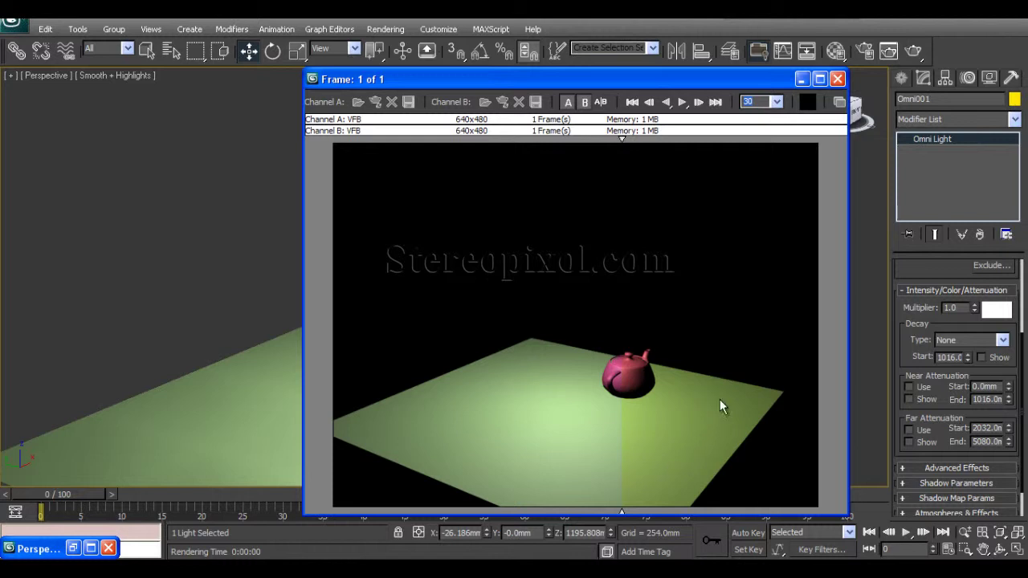
Exit the RAM Player, unloading its images, then re-render the Perspective view and dismiss the rendered frame window
{"action": "left_click", "coordinate": [838, 78]}
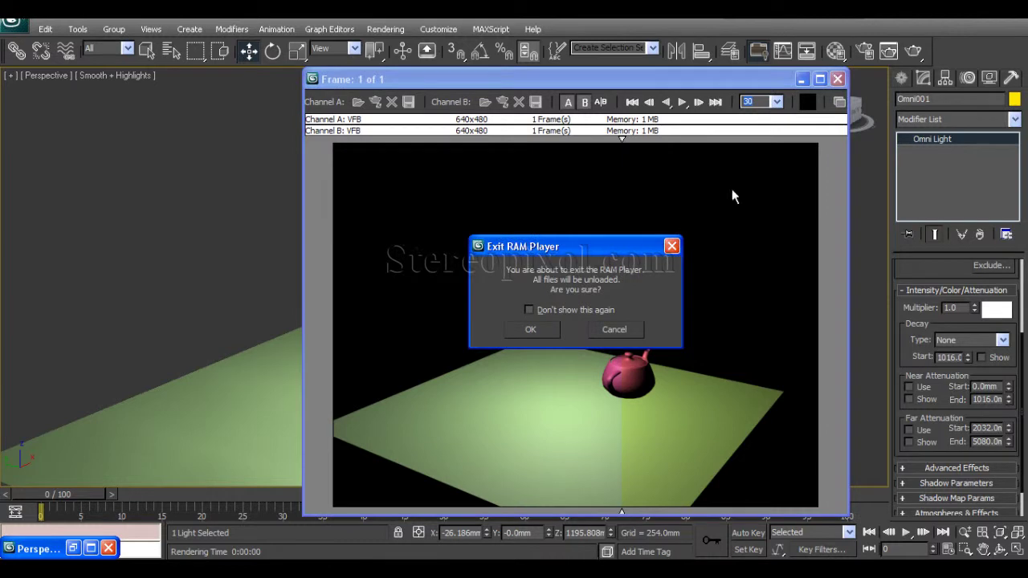
{"action": "left_click", "coordinate": [530, 331]}
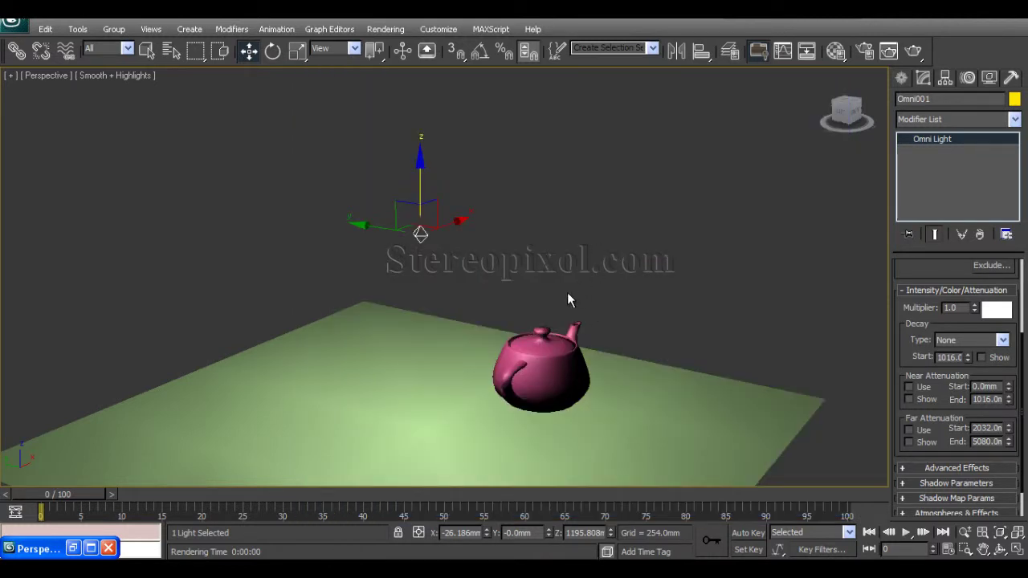
{"action": "key", "text": "shift+q"}
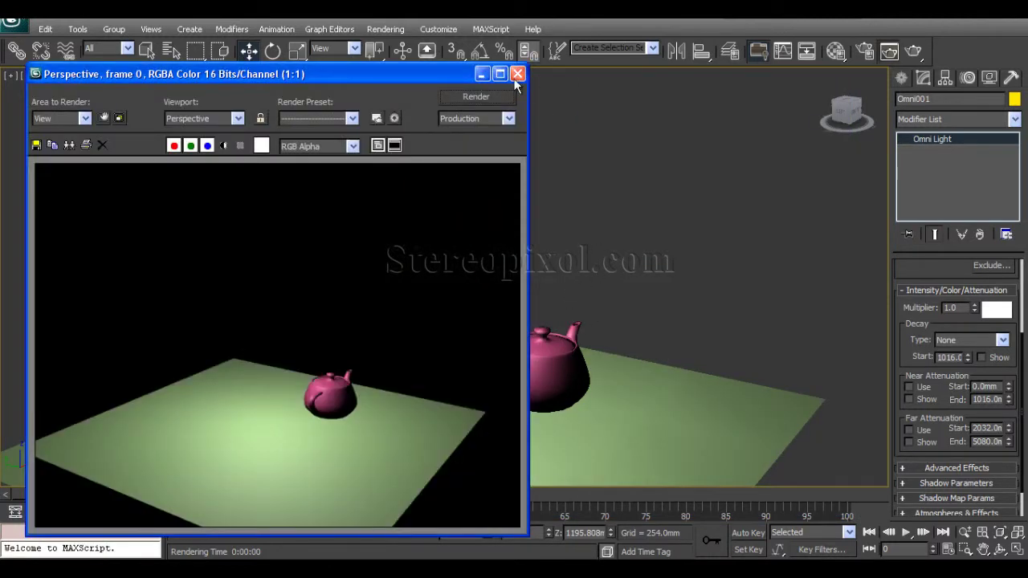
{"action": "left_click", "coordinate": [519, 74]}
Examine the light and teapot from several angles and review the decay types available for the omni light
{"action": "middle_click_drag", "start_coordinate": [625, 284], "coordinate": [662, 317], "text": "alt"}
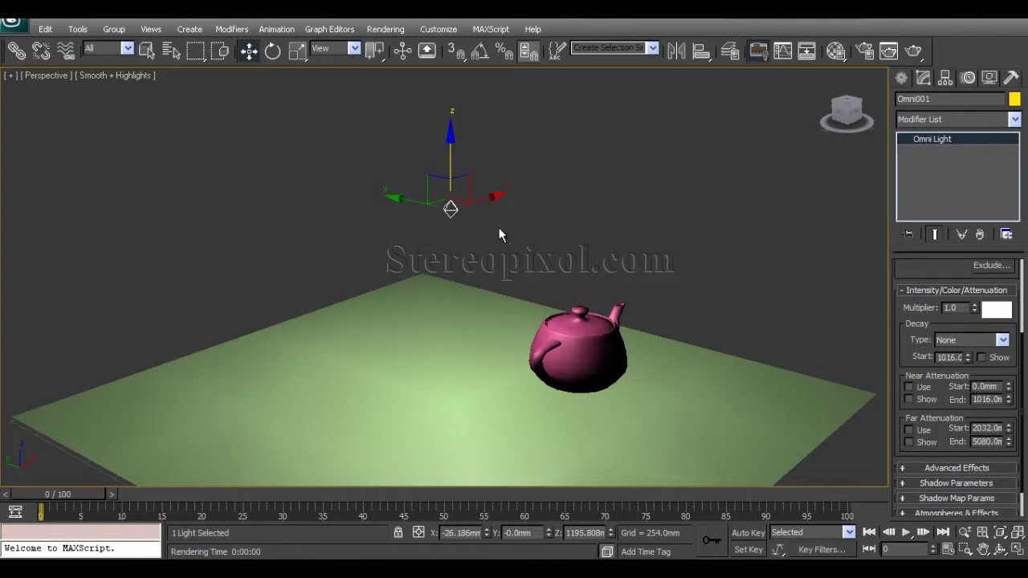
{"action": "mouse_move", "coordinate": [462, 217]}
{"action": "middle_mouse_down", "text": "alt"}
{"action": "mouse_move", "coordinate": [487, 269]}
{"action": "mouse_move", "coordinate": [475, 220]}
{"action": "middle_mouse_up", "text": "alt"}
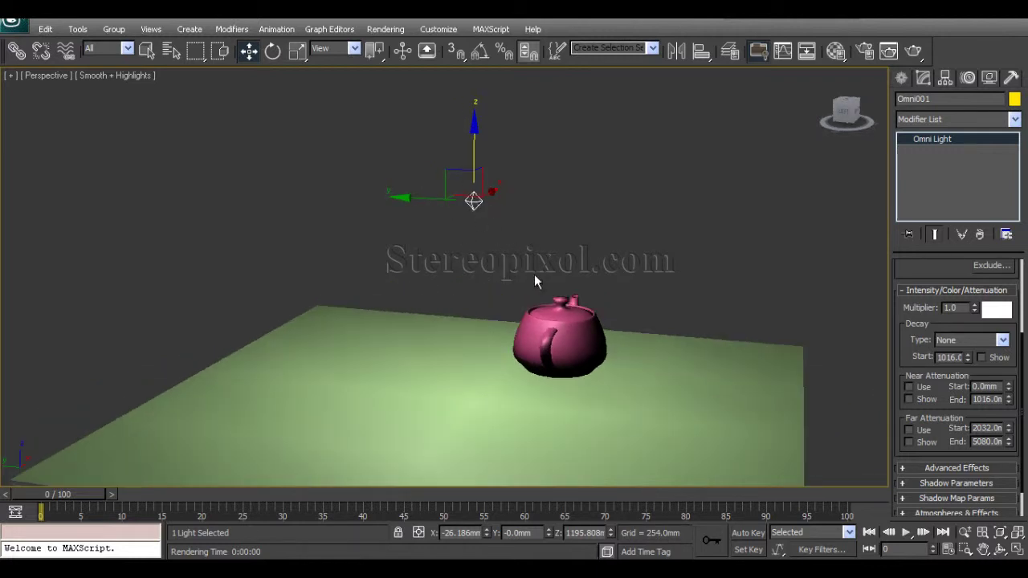
{"action": "middle_click_drag", "start_coordinate": [535, 276], "coordinate": [451, 250], "text": "alt"}
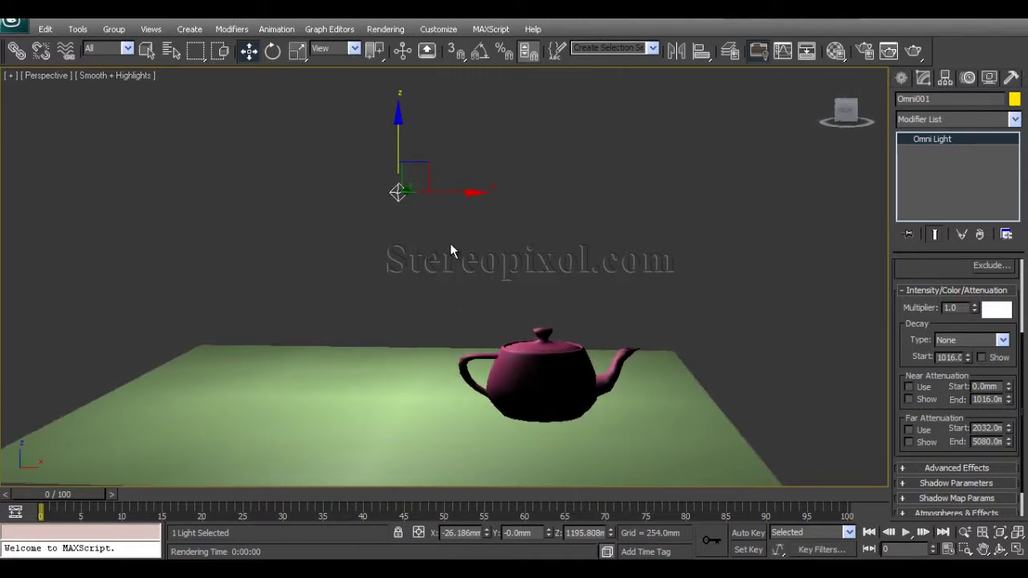
{"action": "left_click", "coordinate": [968, 341]}
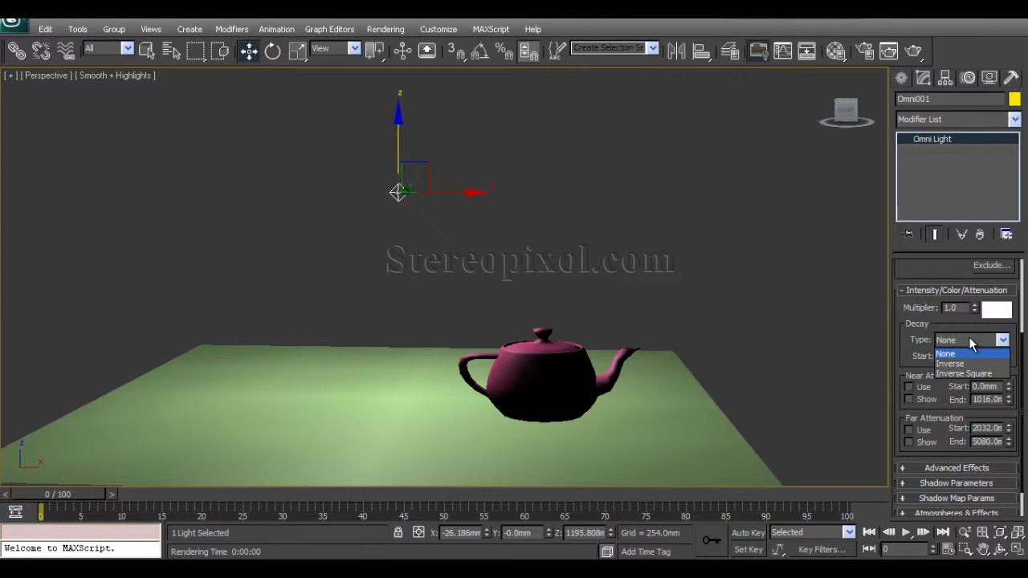
{"action": "left_click", "coordinate": [968, 338]}
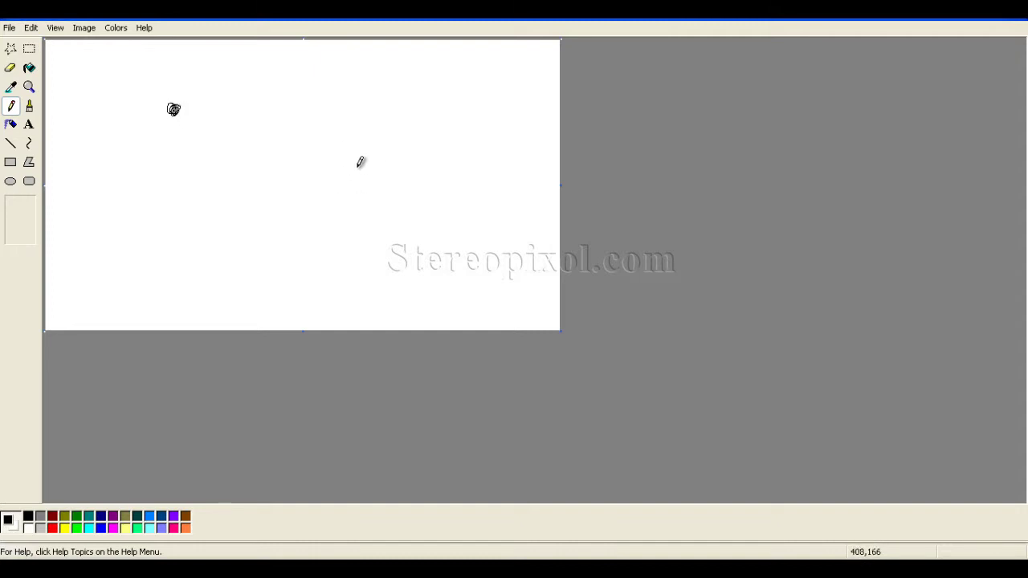
Switch to Paint and sketch a box on a ground line, with a lamp cone around the dot and a ray reaching the box
{"action": "mouse_move", "coordinate": [358, 163]}
{"action": "left_mouse_down"}
{"action": "mouse_move", "coordinate": [361, 193]}
{"action": "mouse_move", "coordinate": [383, 139]}
{"action": "mouse_move", "coordinate": [386, 198]}
{"action": "mouse_move", "coordinate": [364, 190]}
{"action": "mouse_move", "coordinate": [393, 194]}
{"action": "left_mouse_up"}
{"action": "left_click_drag", "start_coordinate": [288, 203], "coordinate": [493, 189]}
{"action": "left_click_drag", "start_coordinate": [175, 111], "coordinate": [358, 160]}
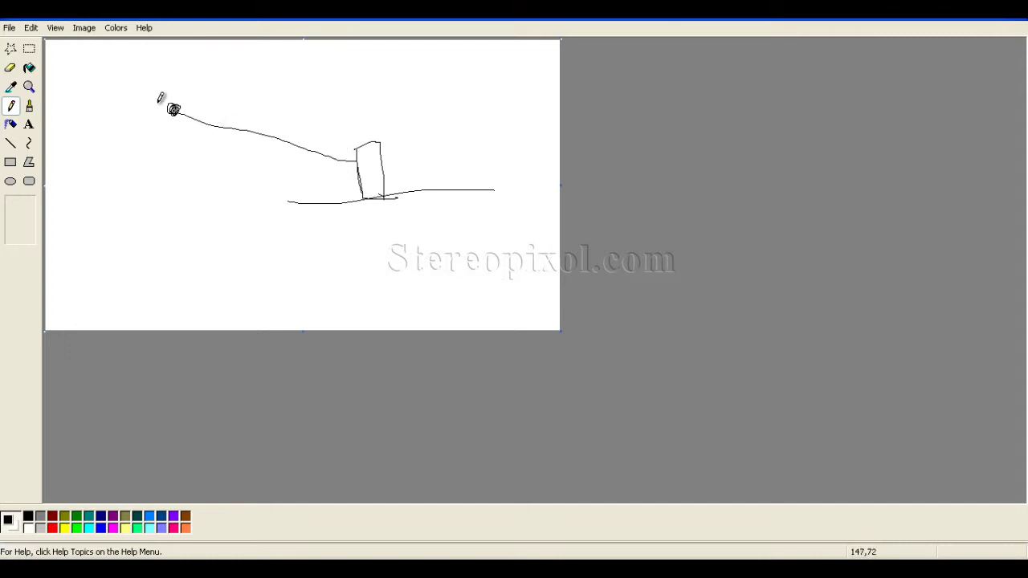
{"action": "mouse_move", "coordinate": [174, 104]}
{"action": "left_mouse_down"}
{"action": "mouse_move", "coordinate": [207, 101]}
{"action": "mouse_move", "coordinate": [198, 130]}
{"action": "left_mouse_up"}
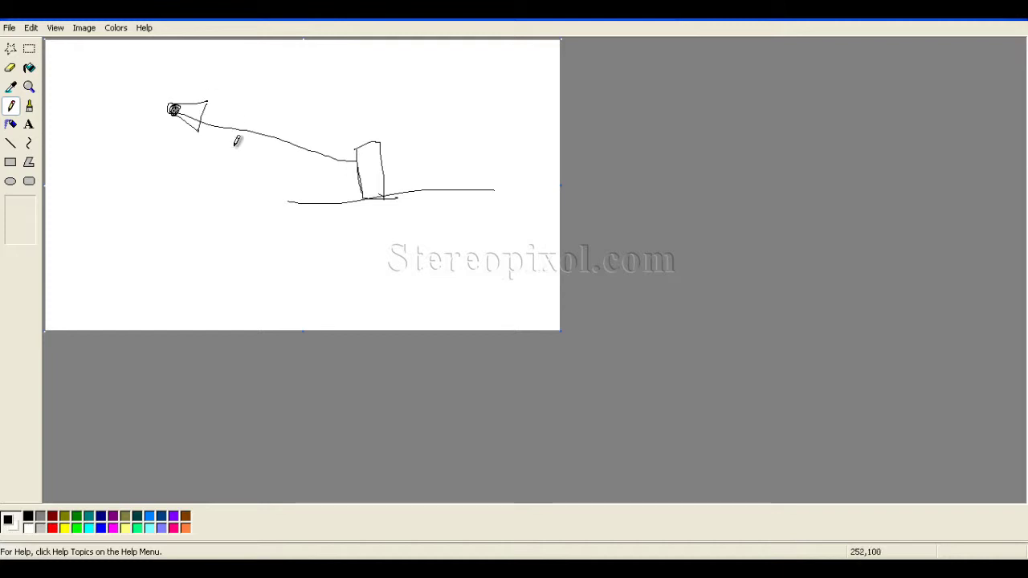
{"action": "left_click_drag", "start_coordinate": [200, 119], "coordinate": [359, 160]}
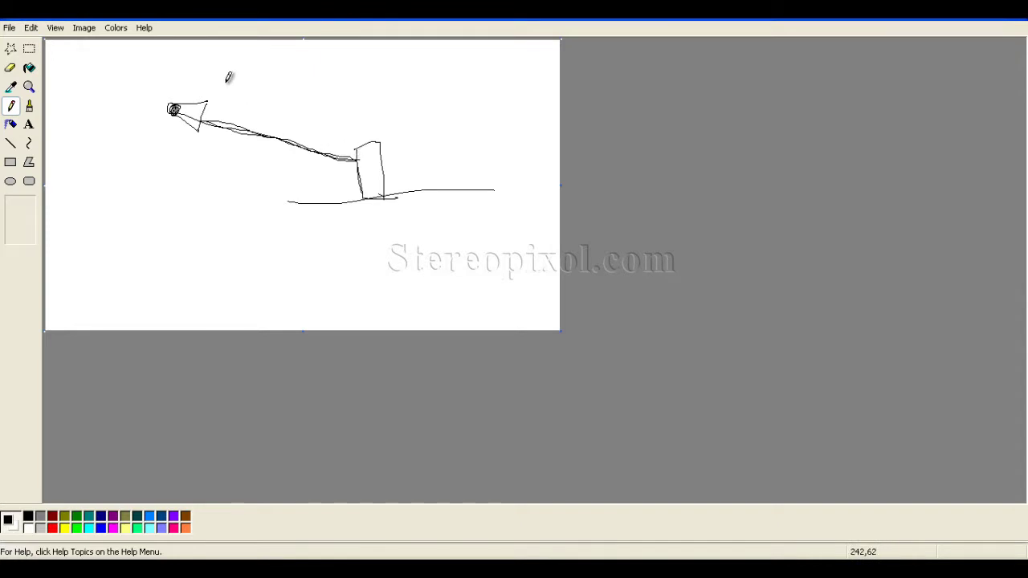
Draw a distance line above the ray, label it 2, and handwrite intensity labels beside the lamp and the box
{"action": "left_click_drag", "start_coordinate": [222, 100], "coordinate": [346, 149]}
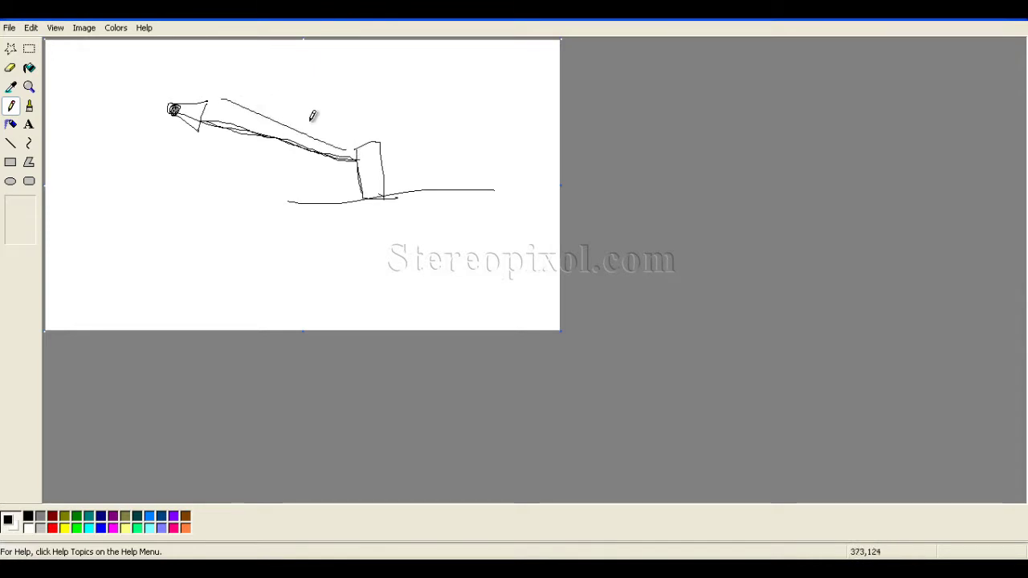
{"action": "mouse_move", "coordinate": [271, 100]}
{"action": "left_mouse_down"}
{"action": "mouse_move", "coordinate": [284, 97]}
{"action": "mouse_move", "coordinate": [290, 115]}
{"action": "left_mouse_up"}
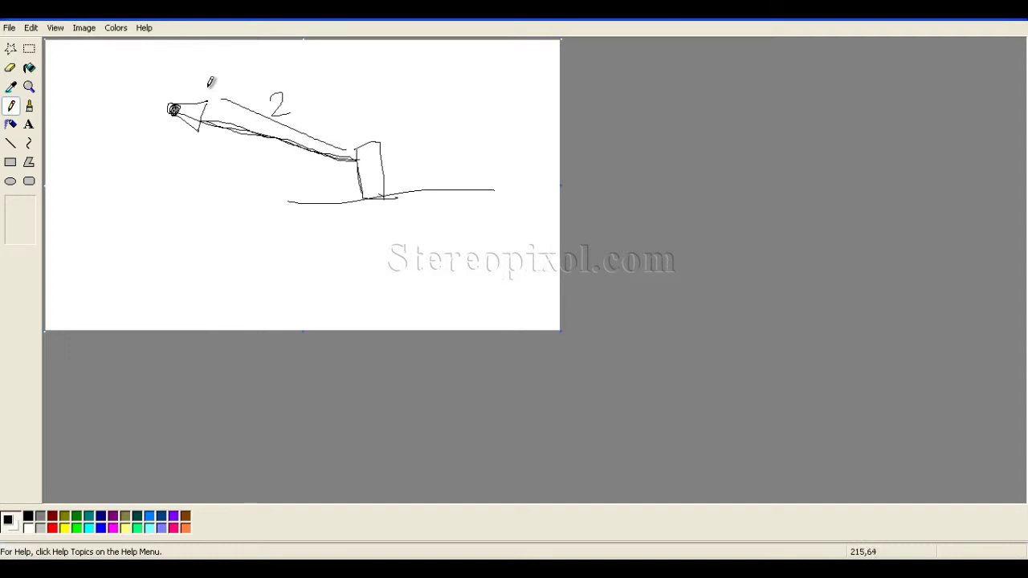
{"action": "mouse_move", "coordinate": [205, 67]}
{"action": "left_mouse_down"}
{"action": "mouse_move", "coordinate": [207, 81]}
{"action": "mouse_move", "coordinate": [226, 78]}
{"action": "left_mouse_up"}
{"action": "left_click_drag", "start_coordinate": [356, 134], "coordinate": [359, 128]}
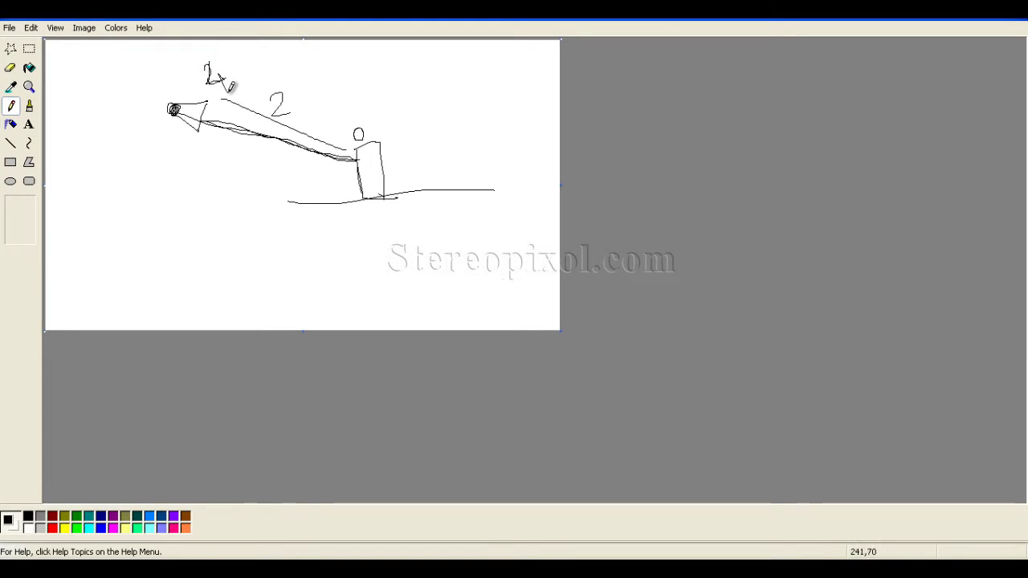
{"action": "left_click_drag", "start_coordinate": [355, 114], "coordinate": [378, 119]}
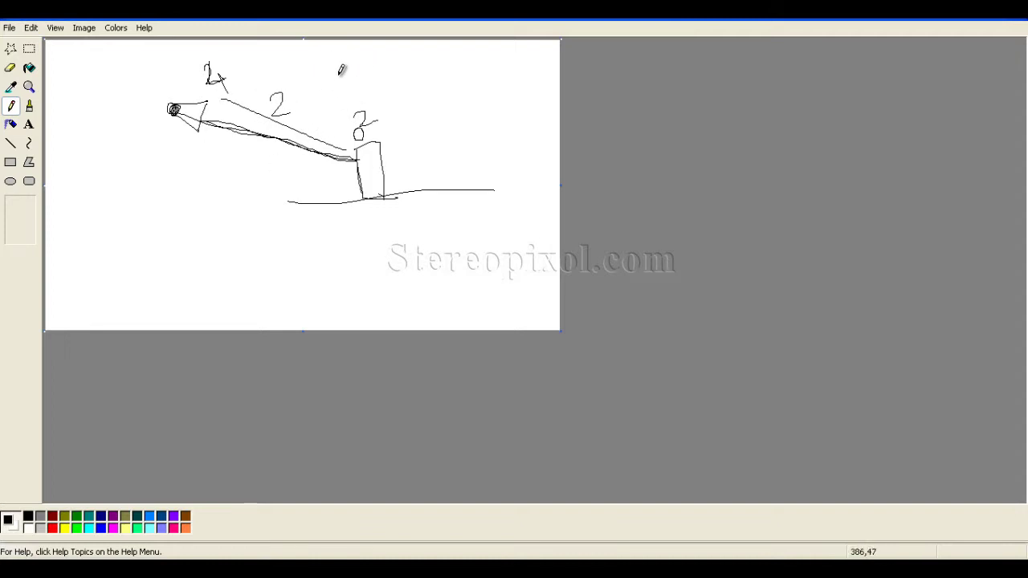
Handwrite the underlined heading Inverse above the box and Inverse² in the empty area below the lamp
{"action": "mouse_move", "coordinate": [334, 71]}
{"action": "left_mouse_down"}
{"action": "mouse_move", "coordinate": [323, 81]}
{"action": "mouse_move", "coordinate": [419, 89]}
{"action": "left_mouse_up"}
{"action": "left_click_drag", "start_coordinate": [348, 106], "coordinate": [430, 102]}
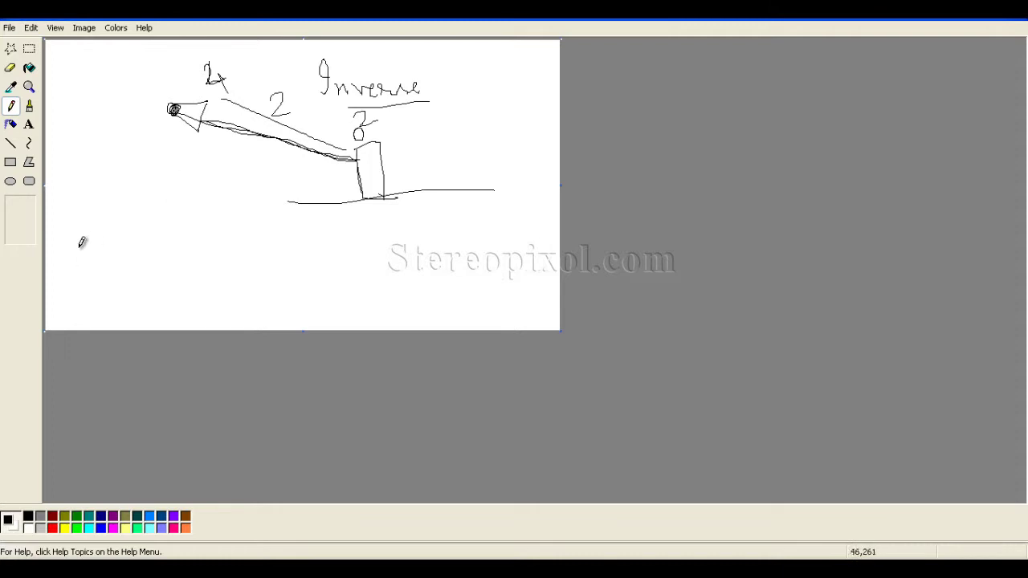
{"action": "mouse_move", "coordinate": [78, 217]}
{"action": "left_mouse_down"}
{"action": "mouse_move", "coordinate": [85, 241]}
{"action": "mouse_move", "coordinate": [95, 226]}
{"action": "mouse_move", "coordinate": [86, 215]}
{"action": "mouse_move", "coordinate": [90, 236]}
{"action": "mouse_move", "coordinate": [107, 239]}
{"action": "mouse_move", "coordinate": [144, 222]}
{"action": "mouse_move", "coordinate": [154, 234]}
{"action": "mouse_move", "coordinate": [150, 220]}
{"action": "mouse_move", "coordinate": [172, 232]}
{"action": "mouse_move", "coordinate": [199, 214]}
{"action": "left_mouse_up"}
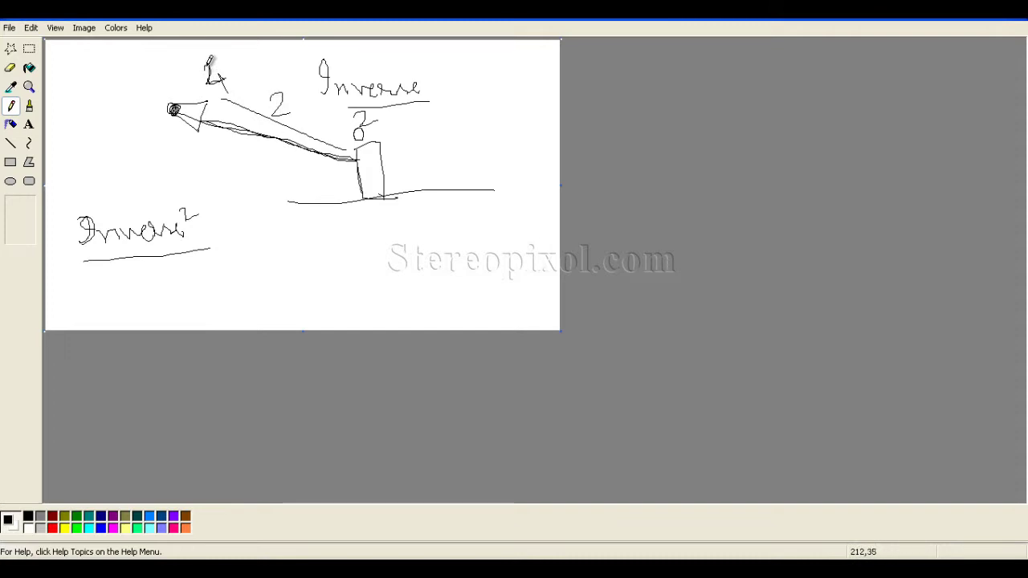
Retrace the handwritten labels at the lamp, the box and the distance line to emphasize them
{"action": "left_click_drag", "start_coordinate": [207, 62], "coordinate": [236, 91]}
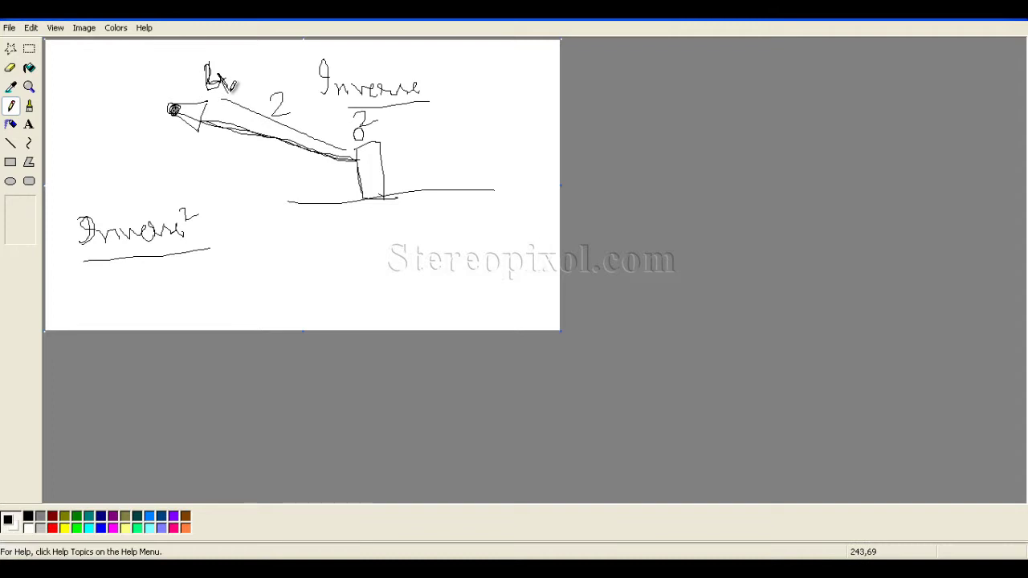
{"action": "mouse_move", "coordinate": [361, 124]}
{"action": "left_mouse_down"}
{"action": "mouse_move", "coordinate": [354, 138]}
{"action": "mouse_move", "coordinate": [363, 129]}
{"action": "left_mouse_up"}
{"action": "mouse_move", "coordinate": [271, 95]}
{"action": "left_mouse_down"}
{"action": "mouse_move", "coordinate": [270, 114]}
{"action": "mouse_move", "coordinate": [289, 114]}
{"action": "left_mouse_up"}
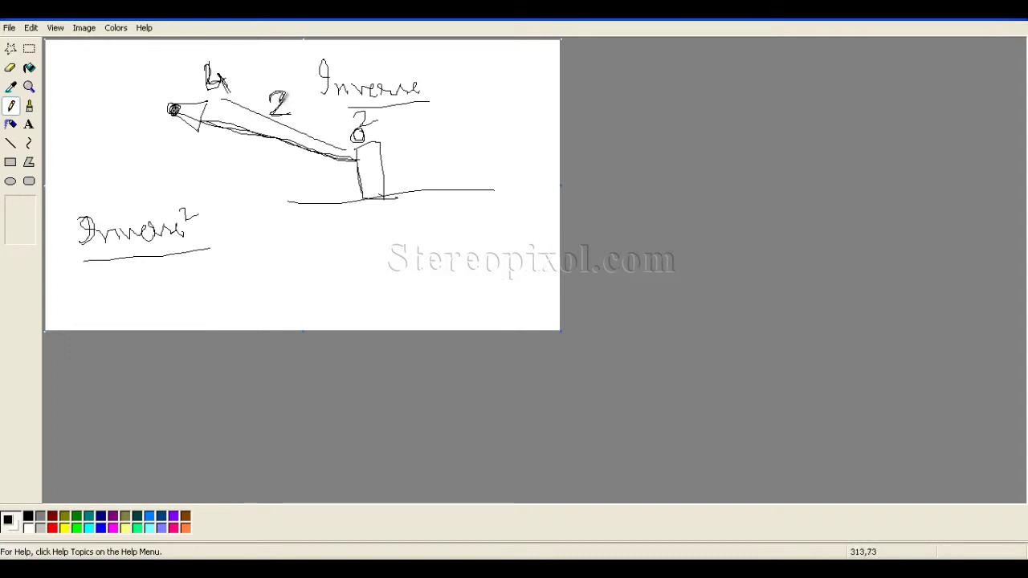
{"action": "left_click_drag", "start_coordinate": [289, 72], "coordinate": [318, 110]}
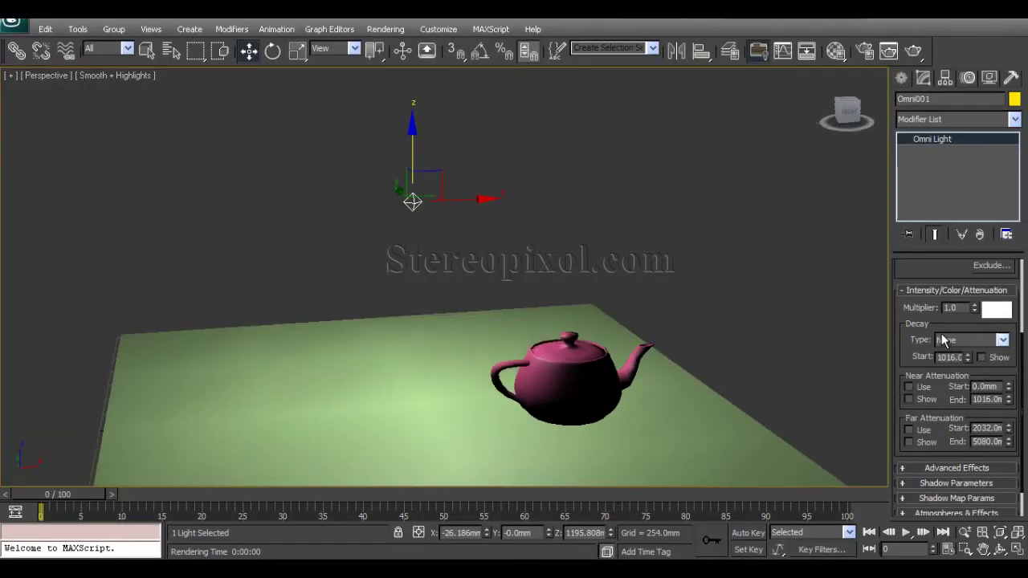
Switch back to 3ds Max and choose None as the omni light's decay type
{"action": "left_click", "coordinate": [959, 344]}
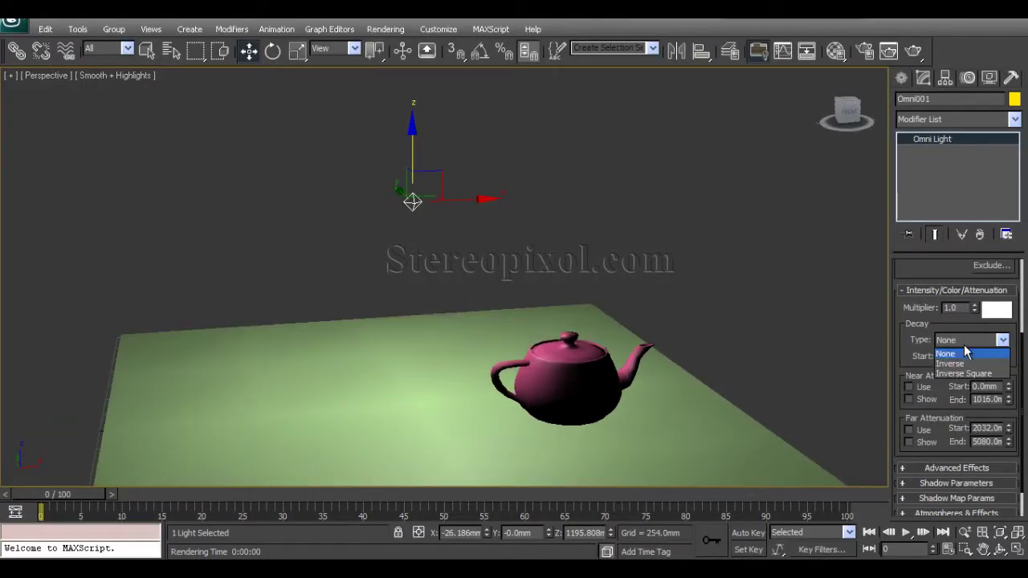
{"action": "left_click", "coordinate": [946, 354]}
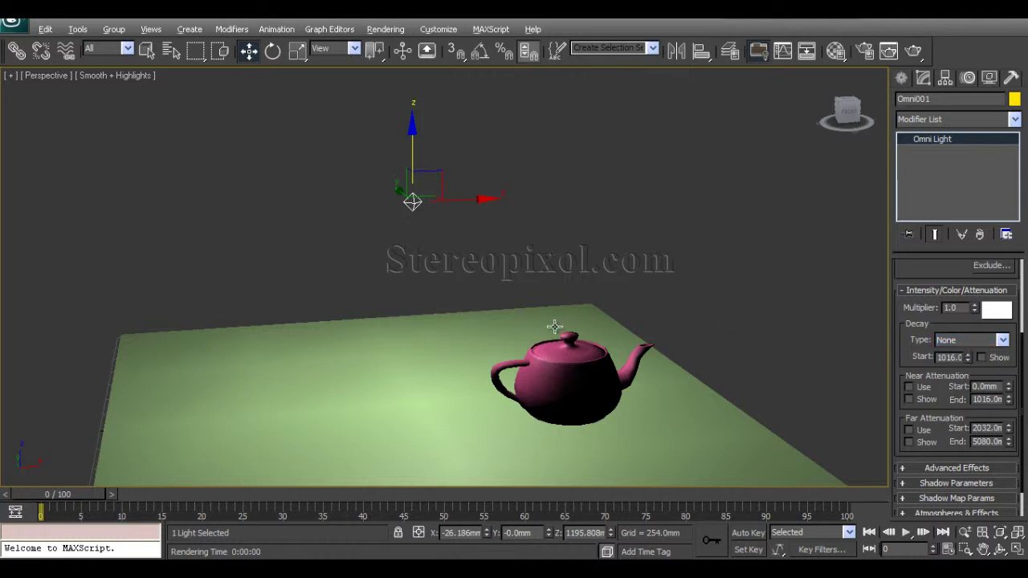
{"action": "middle_click_drag", "start_coordinate": [551, 326], "coordinate": [607, 329], "text": "alt"}
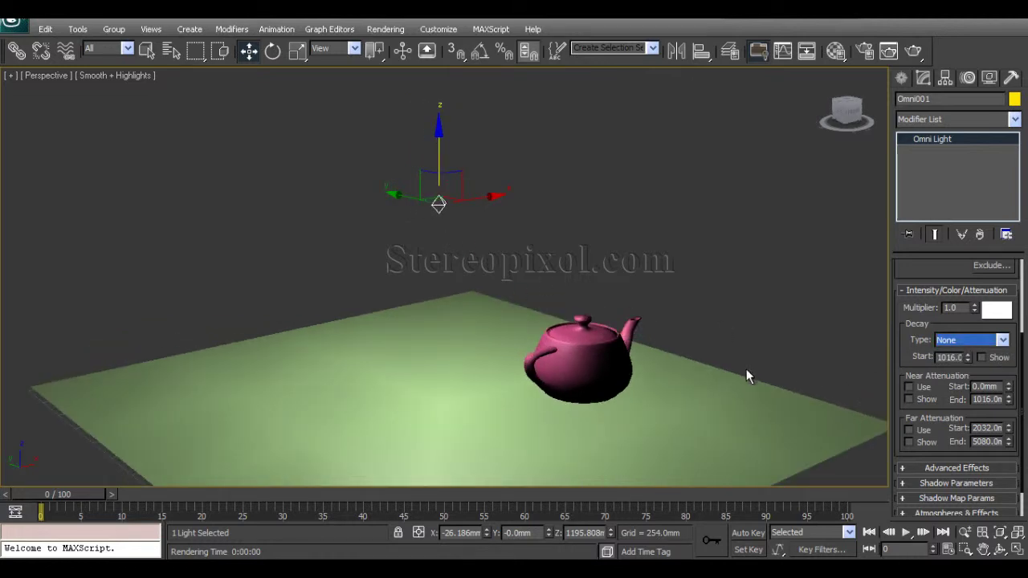
Create a second plane on the ground well away from the lit plane and teapot
{"action": "scroll", "coordinate": [711, 337], "scroll_direction": "down", "scroll_amount": 5}
{"action": "scroll", "coordinate": [712, 337], "scroll_direction": "up", "scroll_amount": 3}
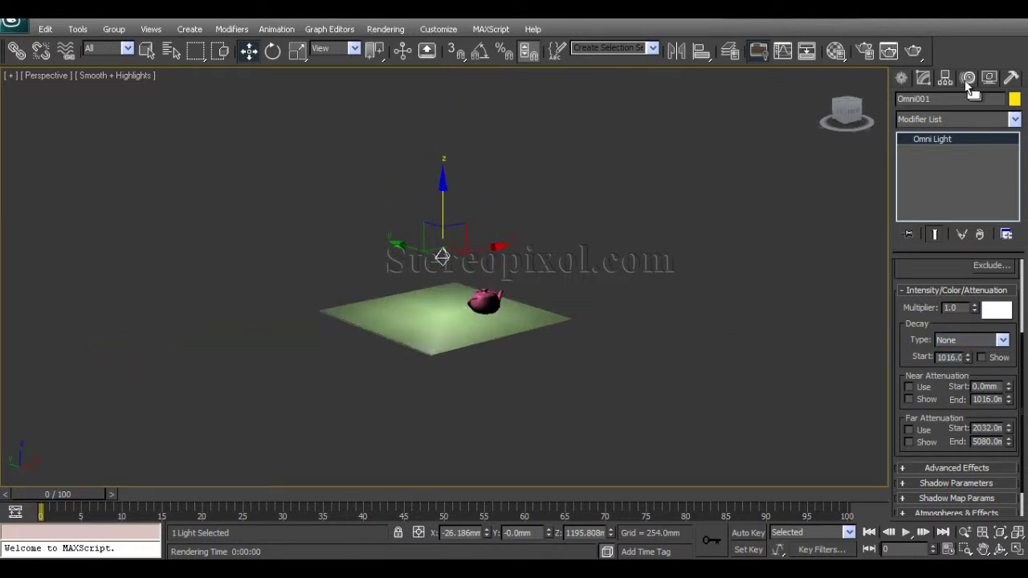
{"action": "left_click", "coordinate": [901, 77]}
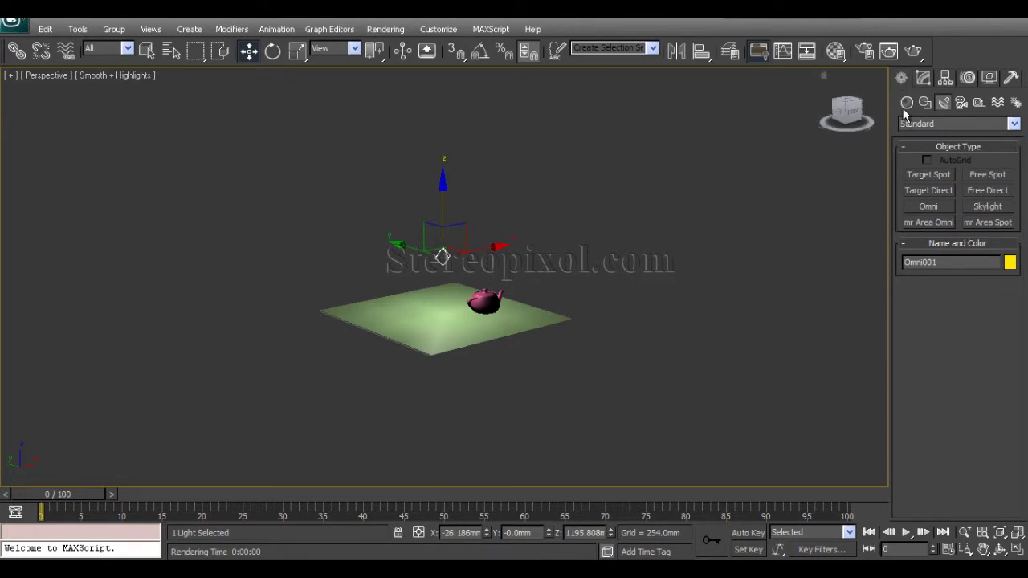
{"action": "left_click", "coordinate": [906, 102]}
{"action": "left_click", "coordinate": [988, 239]}
{"action": "scroll", "coordinate": [782, 345], "scroll_direction": "down", "scroll_amount": 4}
{"action": "middle_click_drag", "start_coordinate": [782, 346], "coordinate": [691, 341]}
{"action": "left_click_drag", "start_coordinate": [651, 323], "coordinate": [657, 355]}
{"action": "key", "text": "w"}
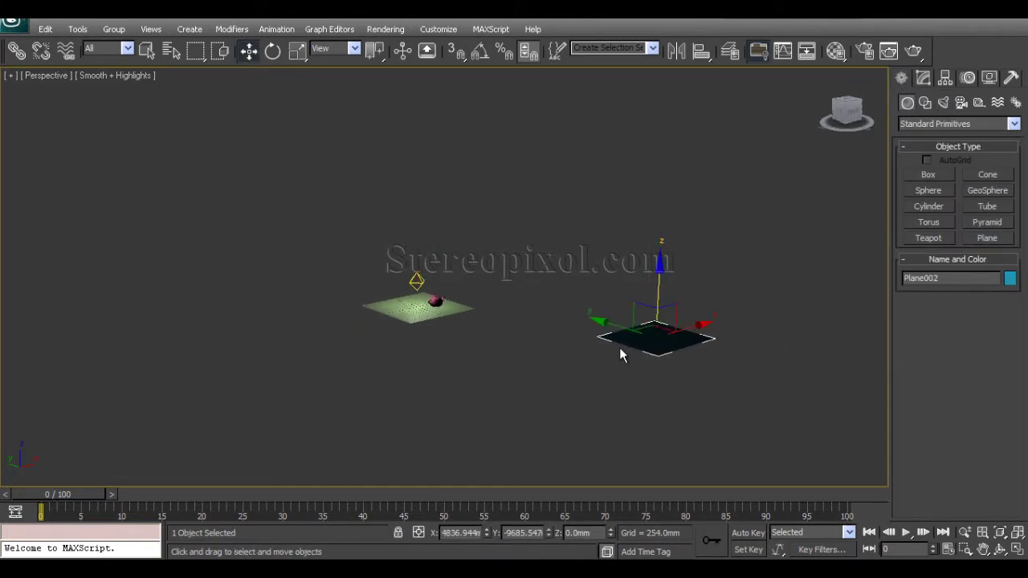
Adjust the new plane's height and rotate it about 95 degrees around X so it stands upright facing the light
{"action": "mouse_move", "coordinate": [619, 347]}
{"action": "middle_mouse_down", "text": "alt"}
{"action": "mouse_move", "coordinate": [566, 349]}
{"action": "mouse_move", "coordinate": [610, 333]}
{"action": "middle_mouse_up", "text": "alt"}
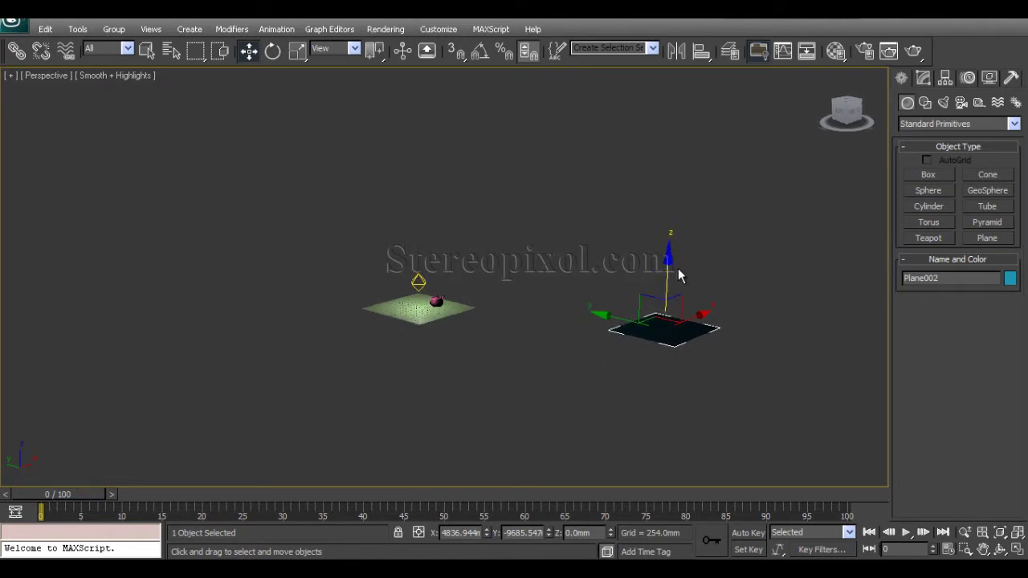
{"action": "mouse_move", "coordinate": [668, 263]}
{"action": "left_mouse_down"}
{"action": "mouse_move", "coordinate": [666, 389]}
{"action": "mouse_move", "coordinate": [667, 271]}
{"action": "mouse_move", "coordinate": [674, 278]}
{"action": "left_mouse_up"}
{"action": "key", "text": "e"}
{"action": "left_click_drag", "start_coordinate": [712, 274], "coordinate": [635, 186]}
{"action": "middle_click_drag", "start_coordinate": [635, 186], "coordinate": [798, 184], "text": "alt"}
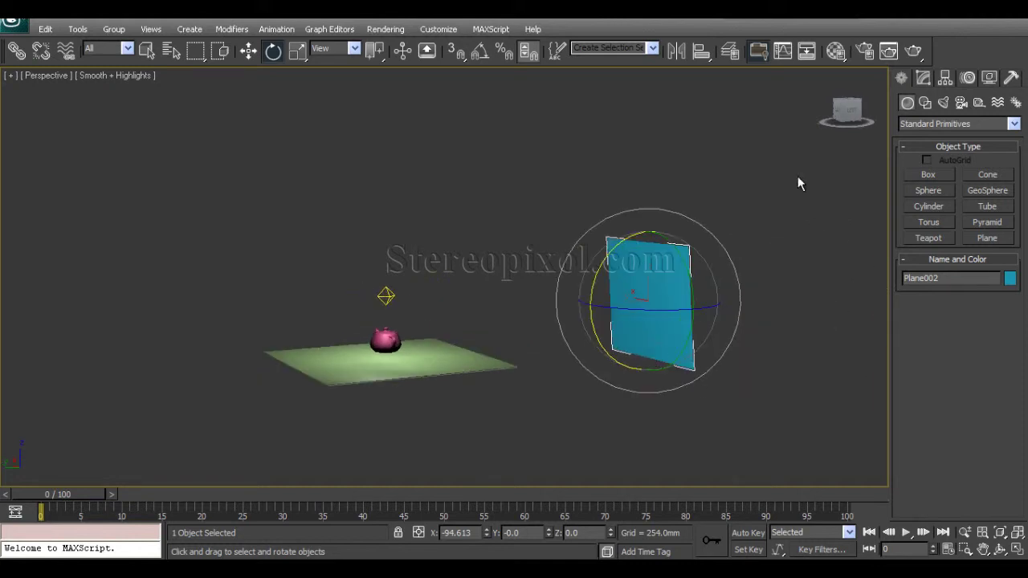
Render the Perspective view to check the light on the distant upright plane, then delete that plane
{"action": "left_click", "coordinate": [912, 52]}
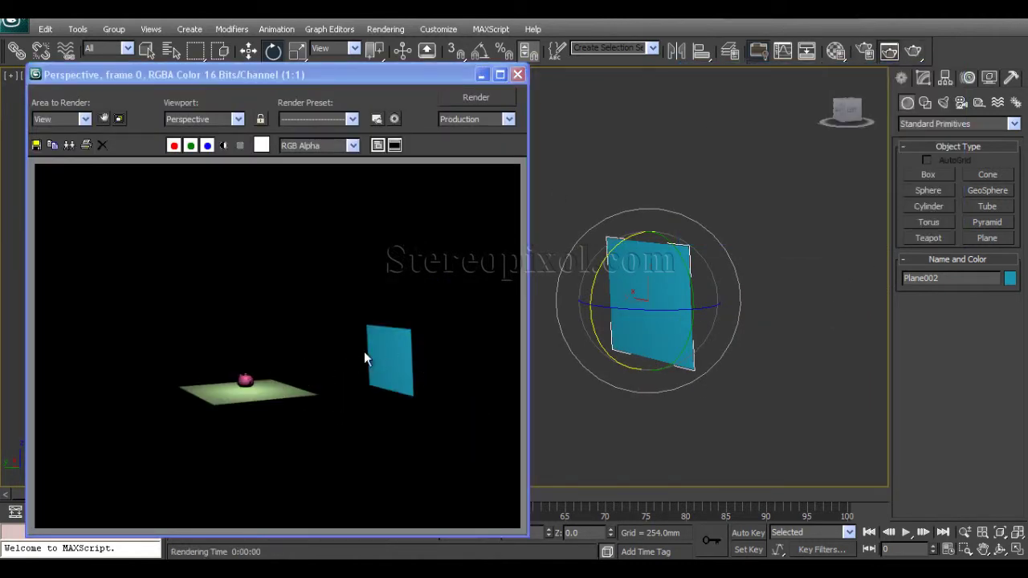
{"action": "left_click", "coordinate": [518, 74]}
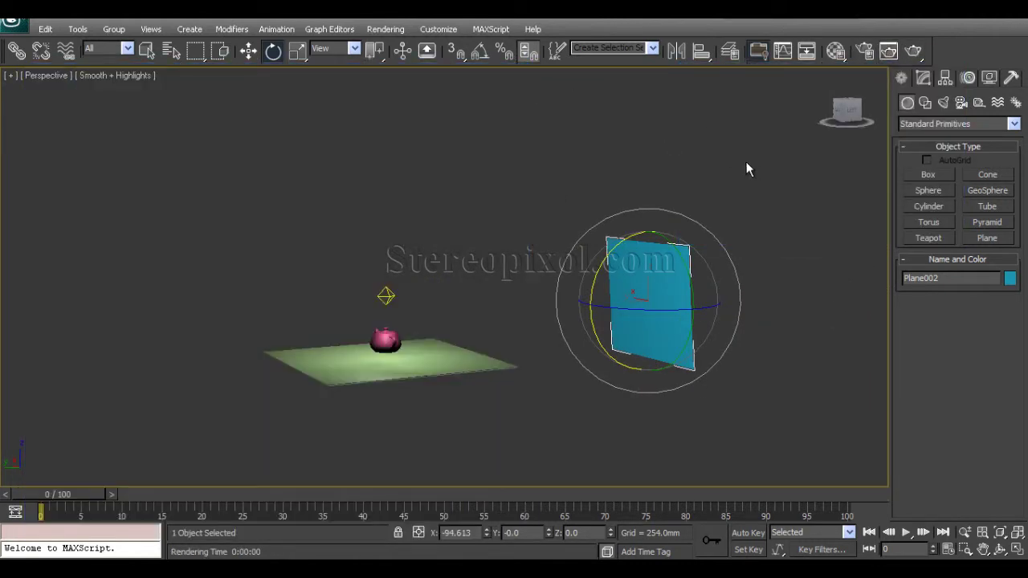
{"action": "key", "text": "Delete"}
Reselect the omni light above the teapot with the Move tool active and display its modify parameters
{"action": "middle_click_drag", "start_coordinate": [491, 293], "coordinate": [374, 317], "text": "alt"}
{"action": "left_click", "coordinate": [365, 294]}
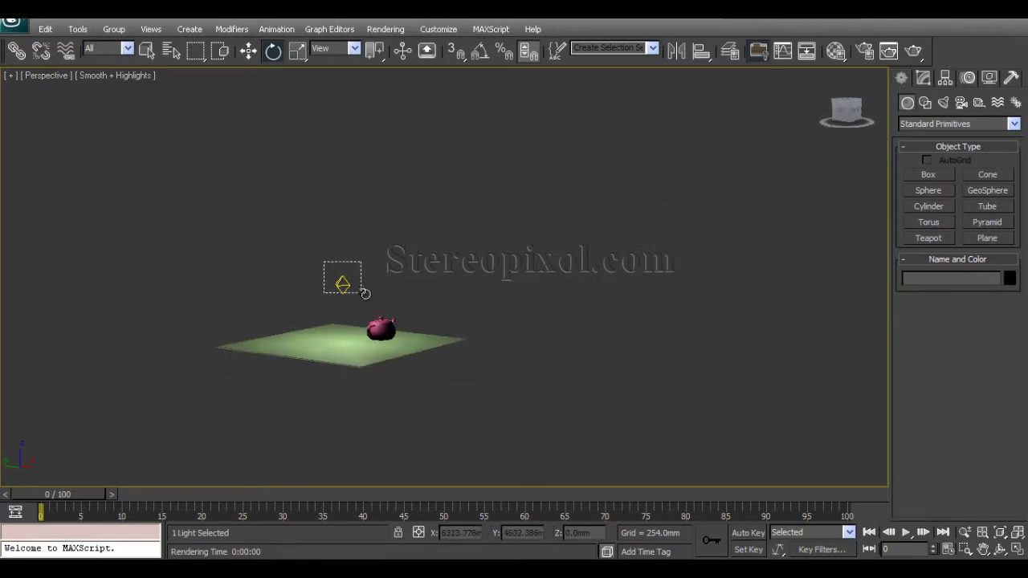
{"action": "key", "text": "w"}
{"action": "left_click", "coordinate": [923, 77]}
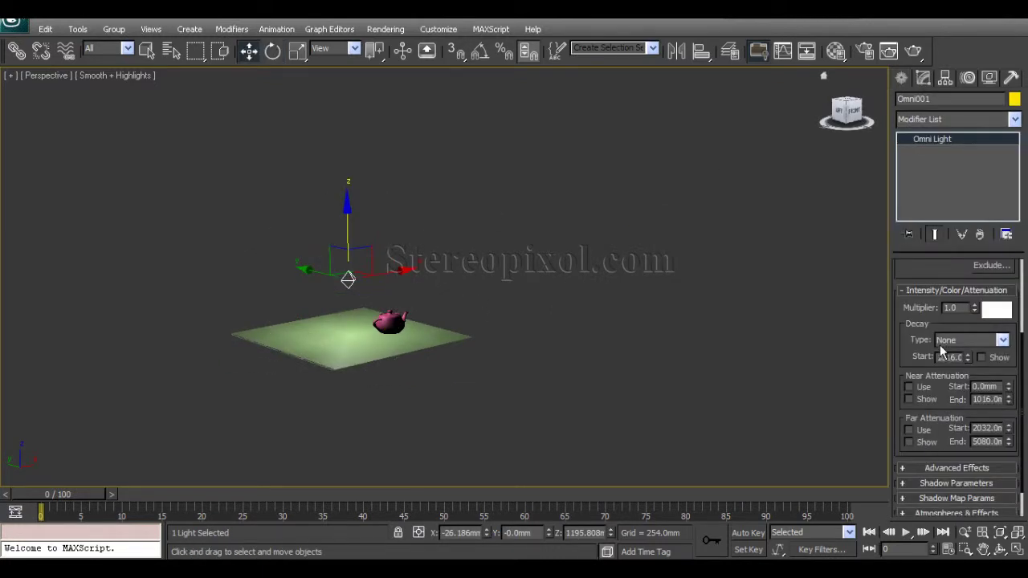
Set the omni light's decay type to Inverse and inspect its decay sphere around the plane and teapot
{"action": "left_click", "coordinate": [966, 339]}
{"action": "left_click", "coordinate": [967, 361]}
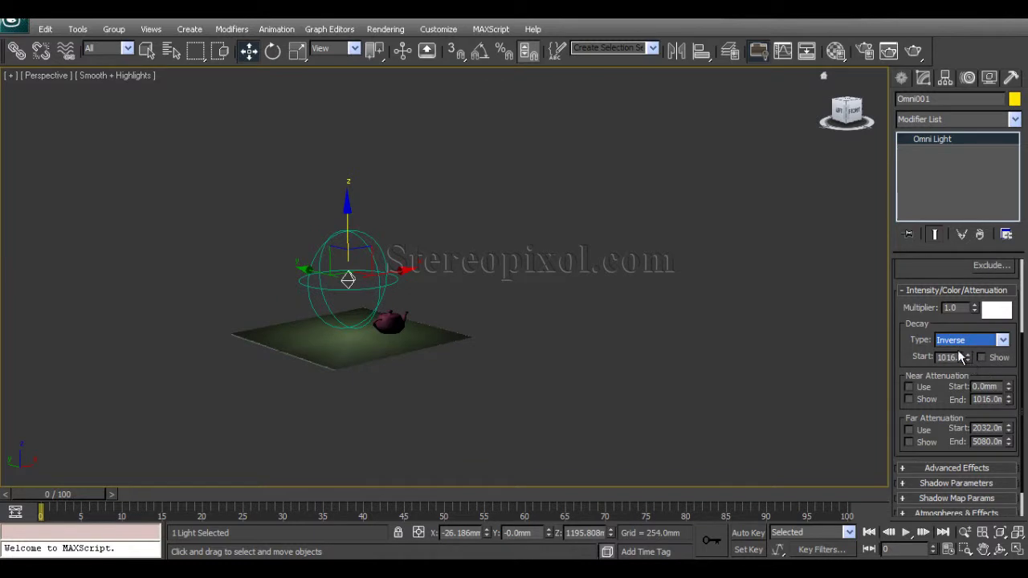
{"action": "scroll", "coordinate": [442, 366], "scroll_direction": "up", "scroll_amount": 6}
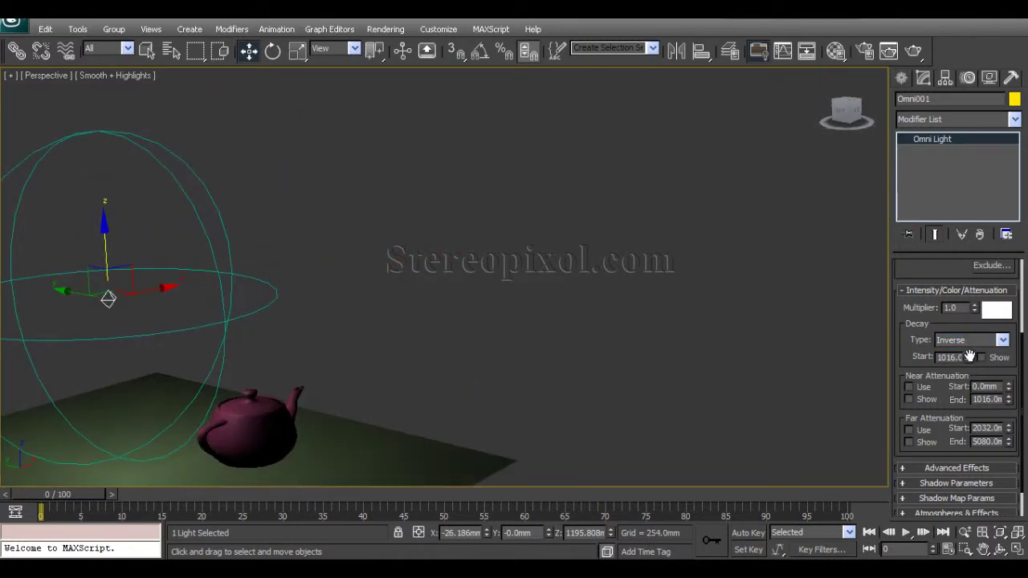
{"action": "middle_click_drag", "start_coordinate": [610, 321], "coordinate": [565, 361], "text": "alt"}
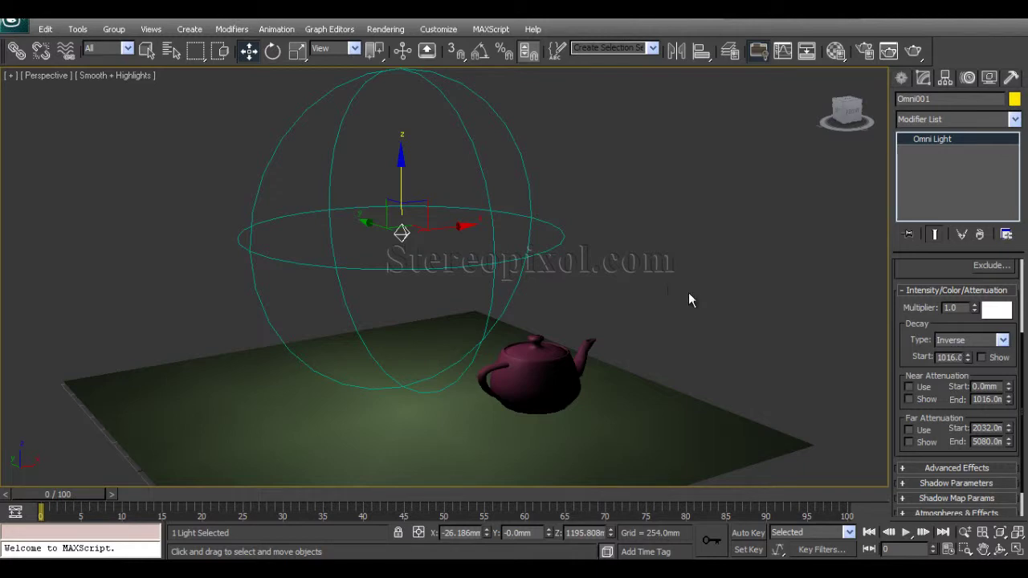
{"action": "middle_click_drag", "start_coordinate": [389, 277], "coordinate": [363, 312], "text": "alt"}
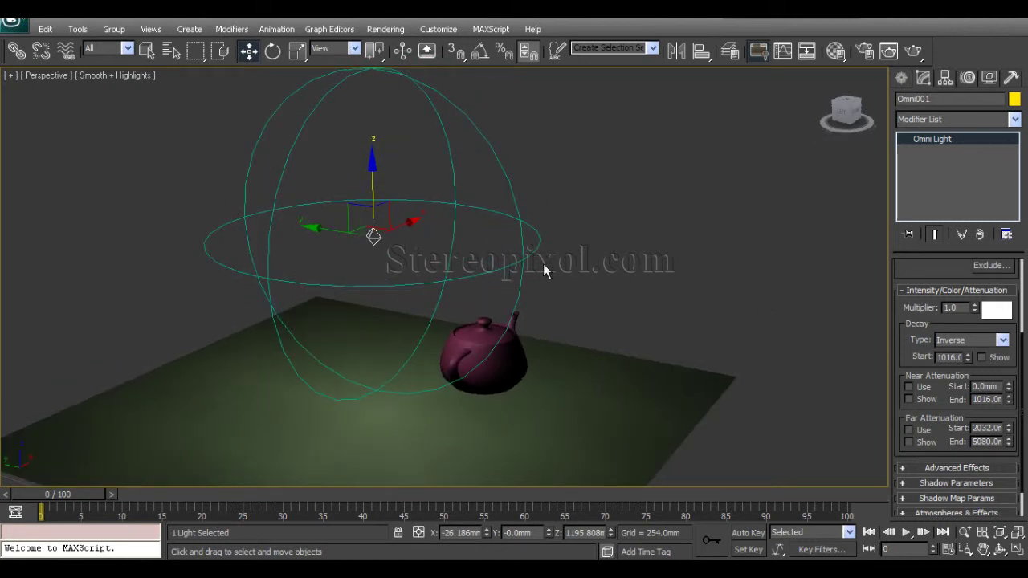
{"action": "middle_click_drag", "start_coordinate": [543, 265], "coordinate": [560, 298], "text": "alt"}
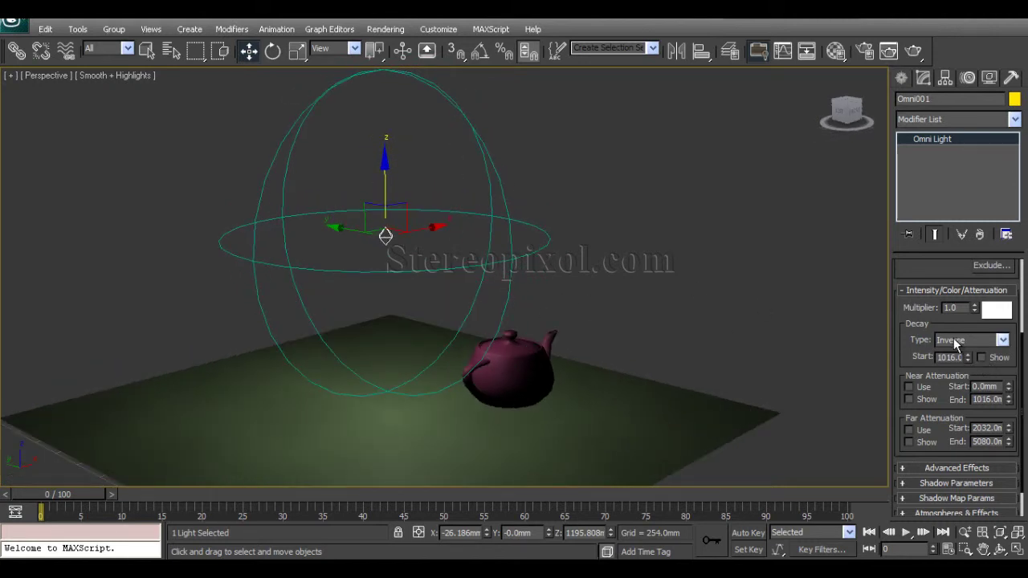
{"action": "middle_click_drag", "start_coordinate": [532, 292], "coordinate": [606, 327], "text": "alt"}
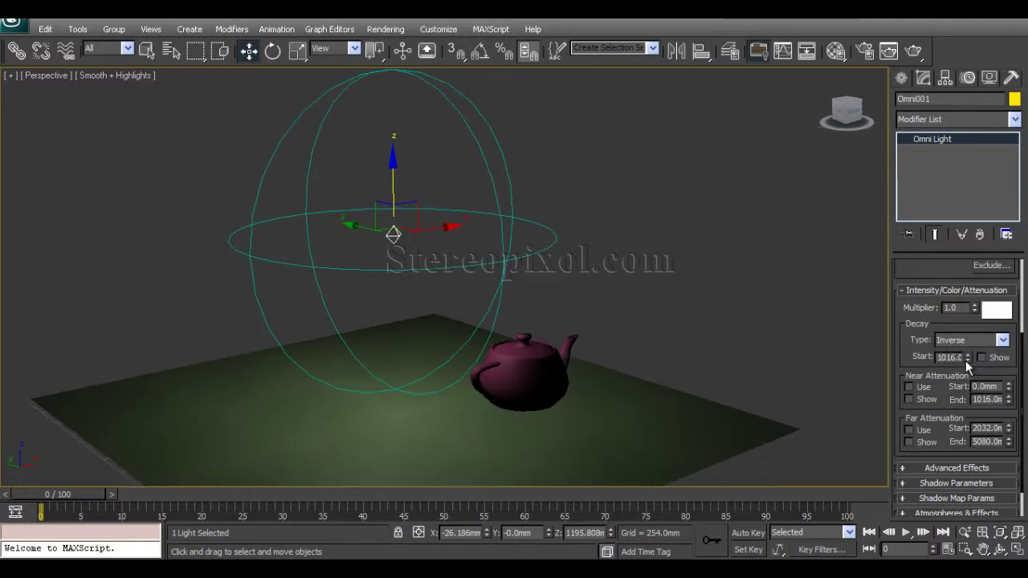
Reduce the omni light's decay start to about 396 mm and inspect the lighting on the plane and teapot from several angles
{"action": "left_click_drag", "start_coordinate": [966, 360], "coordinate": [964, 386]}
{"action": "middle_click_drag", "start_coordinate": [546, 345], "coordinate": [474, 282], "text": "alt"}
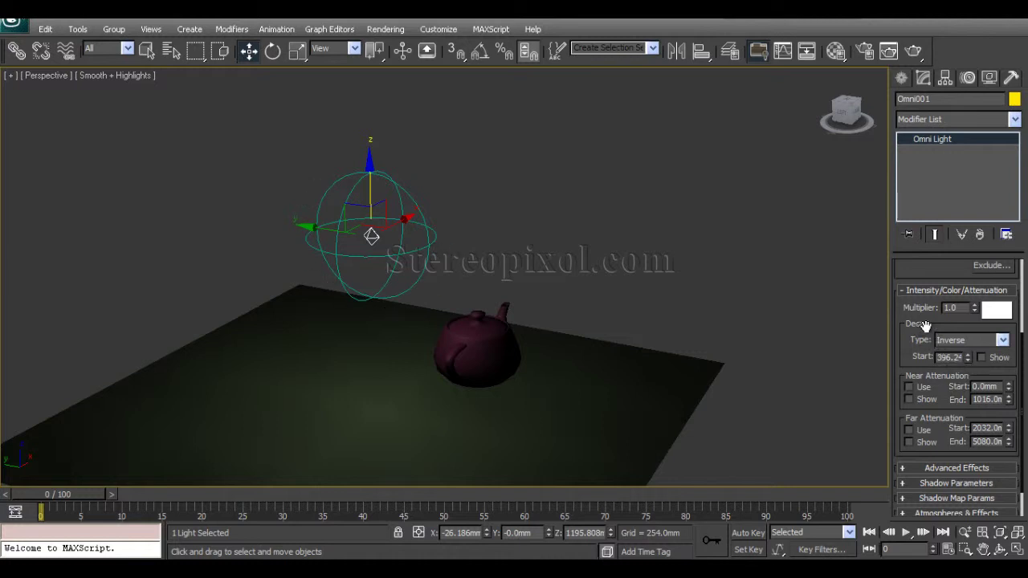
{"action": "mouse_move", "coordinate": [418, 281]}
{"action": "middle_mouse_down", "text": "alt"}
{"action": "mouse_move", "coordinate": [411, 270]}
{"action": "mouse_move", "coordinate": [398, 284]}
{"action": "middle_mouse_up", "text": "alt"}
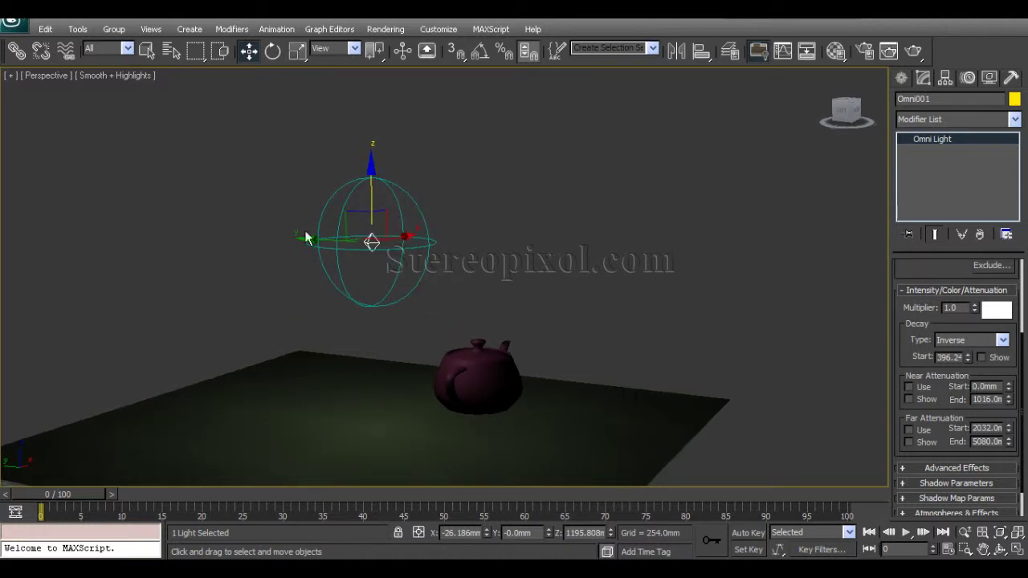
{"action": "middle_click_drag", "start_coordinate": [306, 238], "coordinate": [289, 282], "text": "alt"}
{"action": "middle_click_drag", "start_coordinate": [426, 306], "coordinate": [487, 387], "text": "alt"}
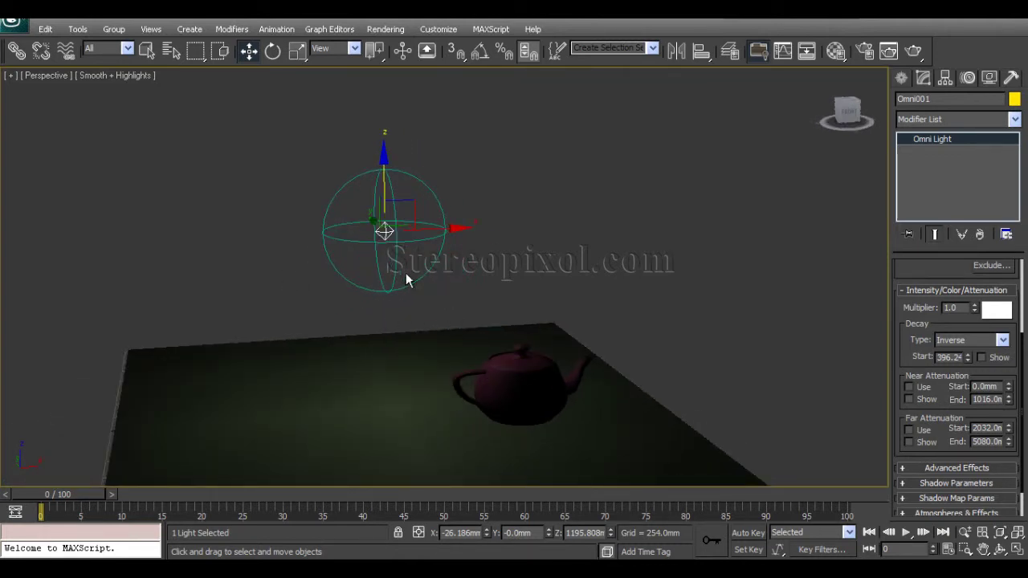
{"action": "middle_click_drag", "start_coordinate": [437, 262], "coordinate": [471, 268], "text": "alt"}
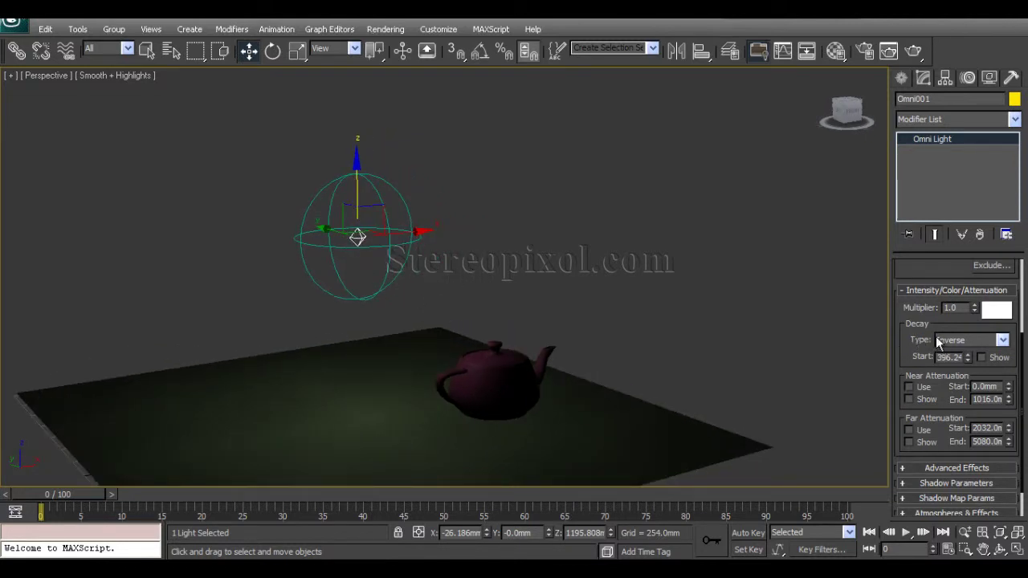
{"action": "middle_click_drag", "start_coordinate": [451, 330], "coordinate": [418, 321], "text": "alt"}
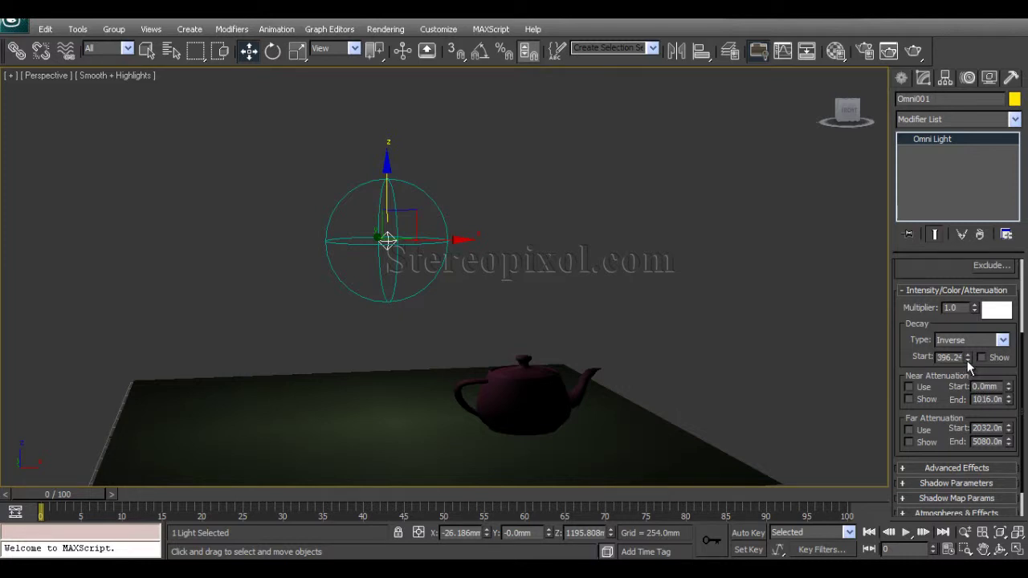
Raise the omni light's decay start to about 1137 mm and view the teapot and light from different angles and distances
{"action": "left_click_drag", "start_coordinate": [967, 360], "coordinate": [956, 218]}
{"action": "mouse_move", "coordinate": [456, 356]}
{"action": "middle_mouse_down", "text": "alt"}
{"action": "mouse_move", "coordinate": [522, 371]}
{"action": "mouse_move", "coordinate": [455, 360]}
{"action": "middle_mouse_up", "text": "alt"}
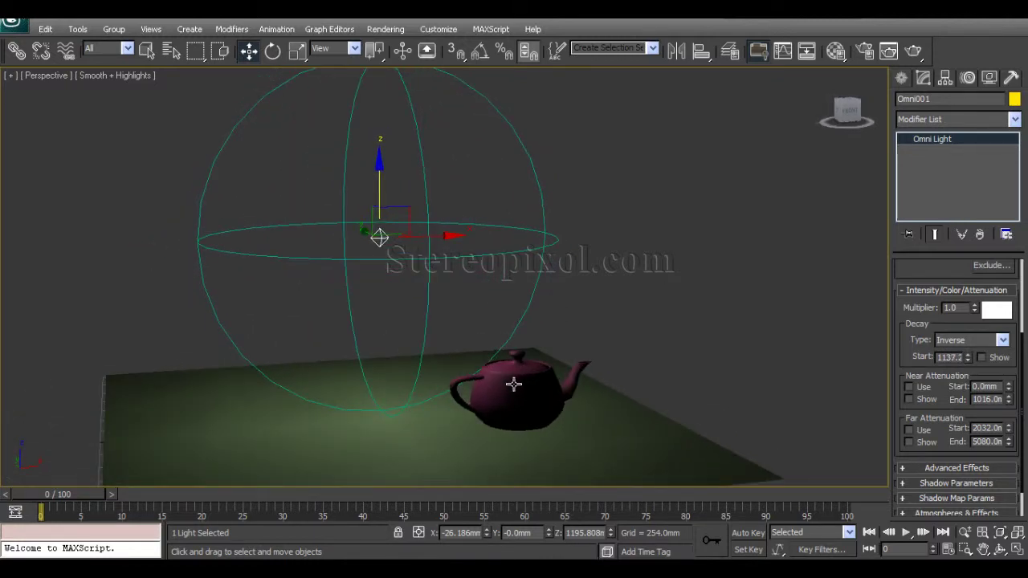
{"action": "middle_click_drag", "start_coordinate": [514, 383], "coordinate": [451, 397], "text": "alt"}
{"action": "left_click", "coordinate": [460, 406]}
{"action": "scroll", "coordinate": [507, 410], "scroll_direction": "down", "scroll_amount": 5}
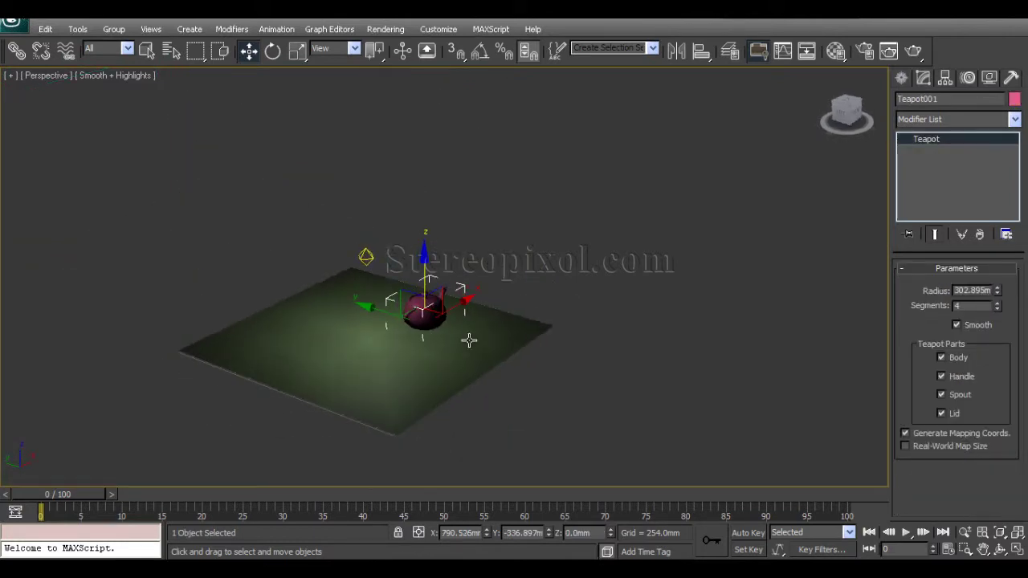
{"action": "middle_click_drag", "start_coordinate": [468, 340], "coordinate": [438, 392], "text": "alt"}
{"action": "scroll", "coordinate": [441, 390], "scroll_direction": "up", "scroll_amount": 3}
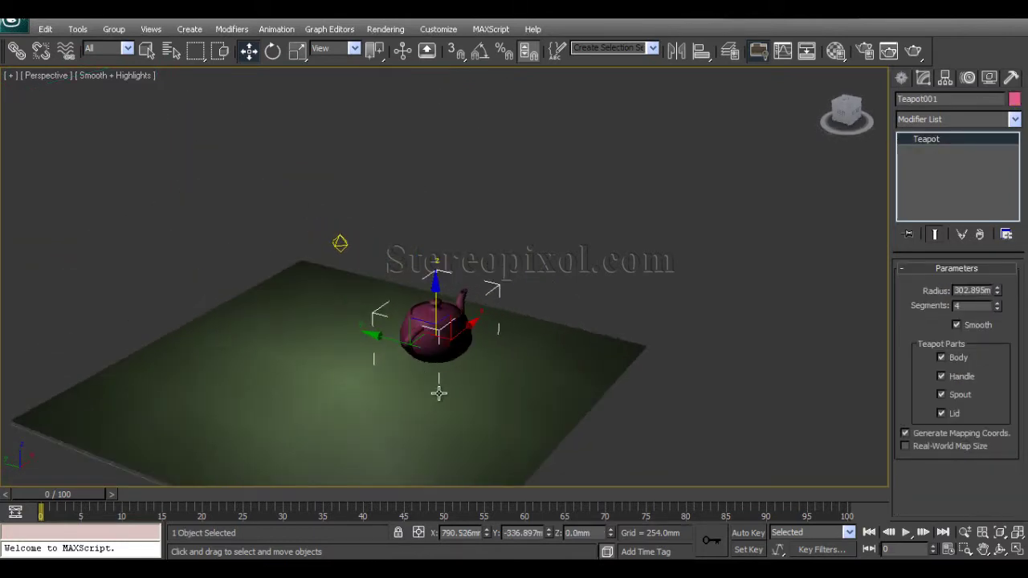
{"action": "left_click", "coordinate": [339, 242]}
{"action": "middle_click_drag", "start_coordinate": [340, 242], "coordinate": [525, 399], "text": "alt"}
Move the teapot along Y to about -3837 mm, well off the plane, and undo the move
{"action": "left_click", "coordinate": [454, 344]}
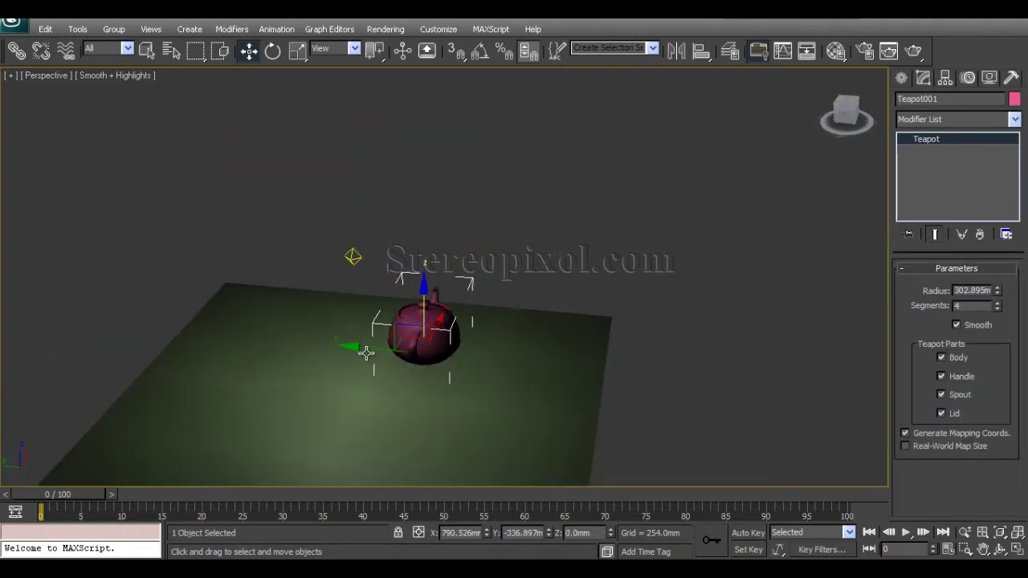
{"action": "left_click_drag", "start_coordinate": [365, 353], "coordinate": [811, 402]}
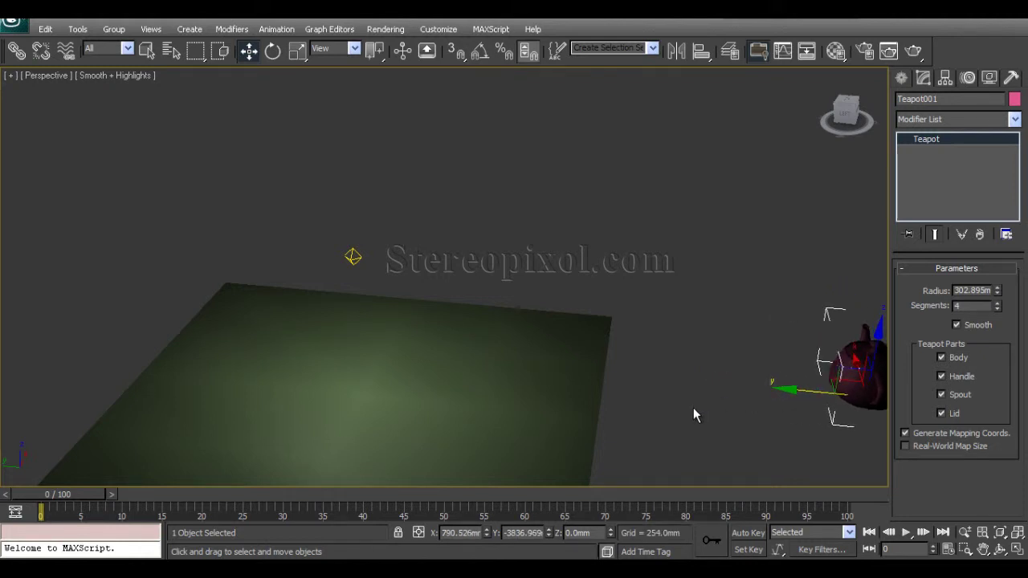
{"action": "middle_click_drag", "start_coordinate": [692, 407], "coordinate": [539, 360]}
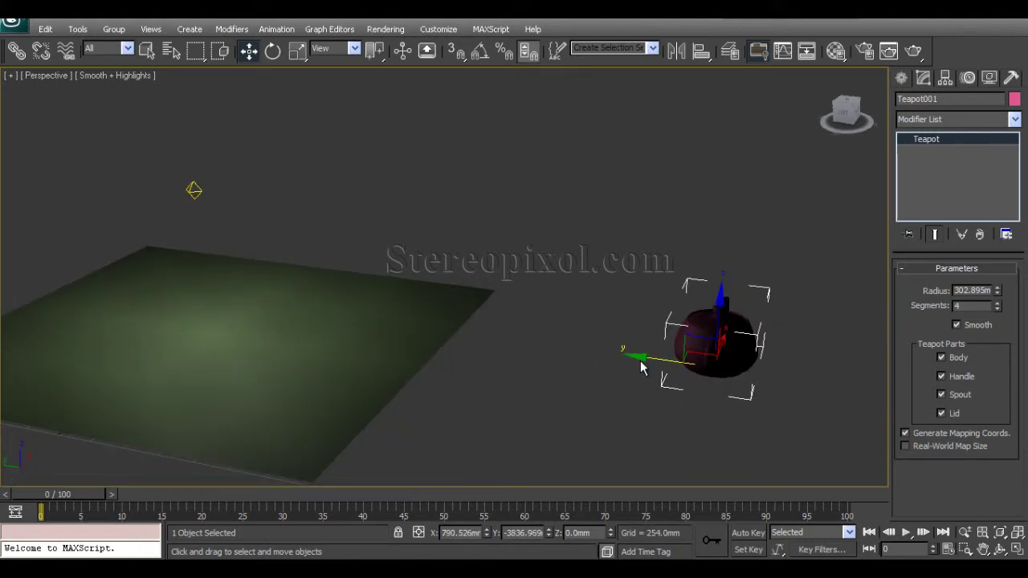
{"action": "key", "text": "ctrl+z"}
{"action": "middle_click_drag", "start_coordinate": [289, 326], "coordinate": [384, 358]}
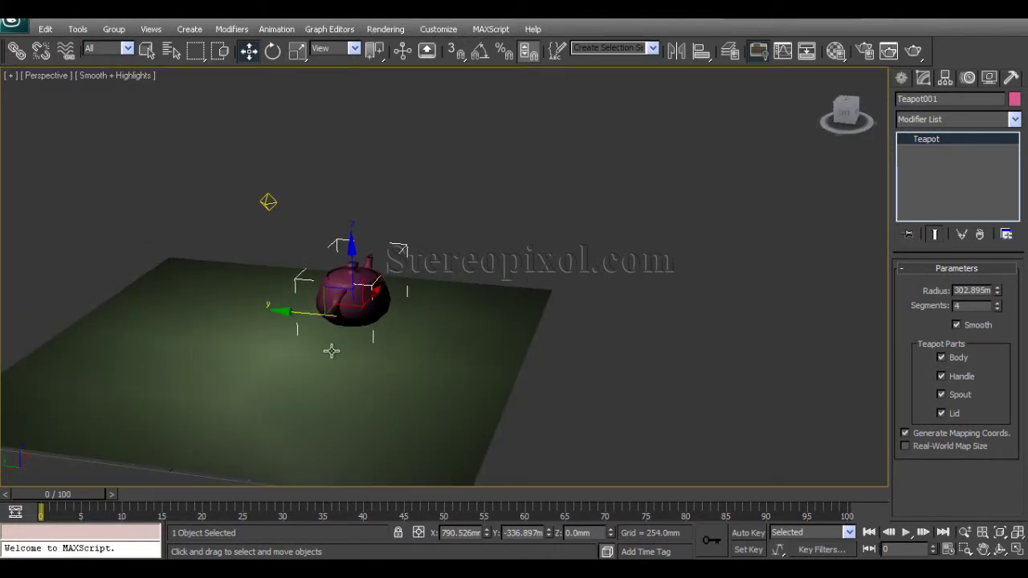
Select the omni light and raise its decay start to about 5140 mm
{"action": "left_click", "coordinate": [268, 202]}
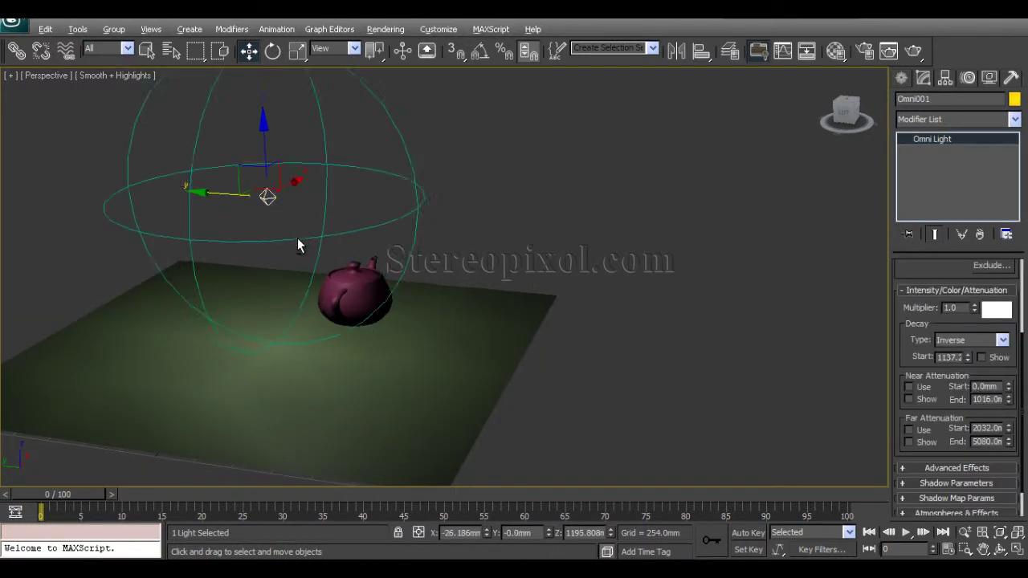
{"action": "left_click_drag", "start_coordinate": [968, 356], "coordinate": [930, 91]}
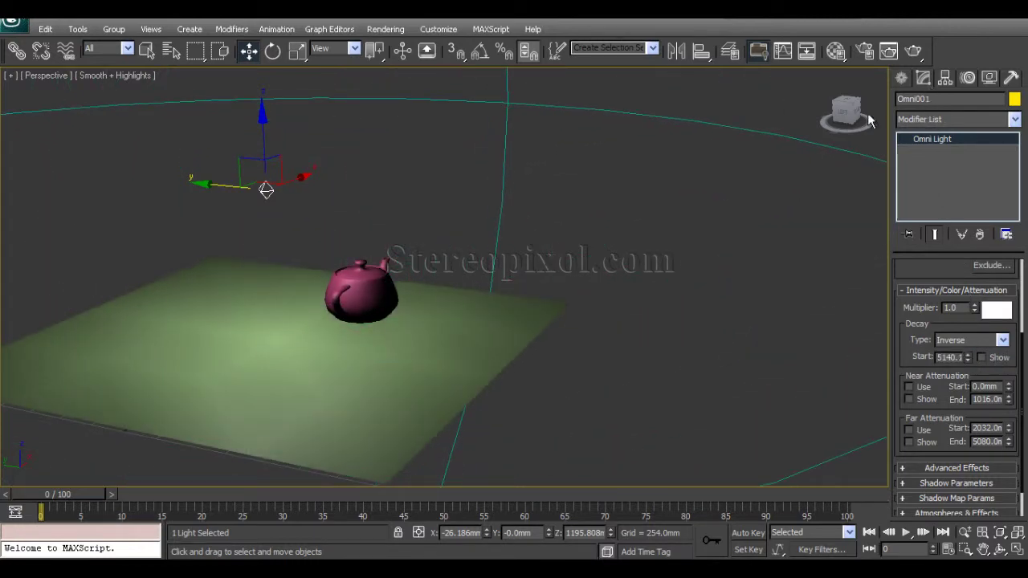
{"action": "scroll", "coordinate": [482, 285], "scroll_direction": "down", "scroll_amount": 5}
{"action": "middle_click_drag", "start_coordinate": [429, 308], "coordinate": [453, 321], "text": "alt"}
{"action": "scroll", "coordinate": [453, 321], "scroll_direction": "up", "scroll_amount": 10}
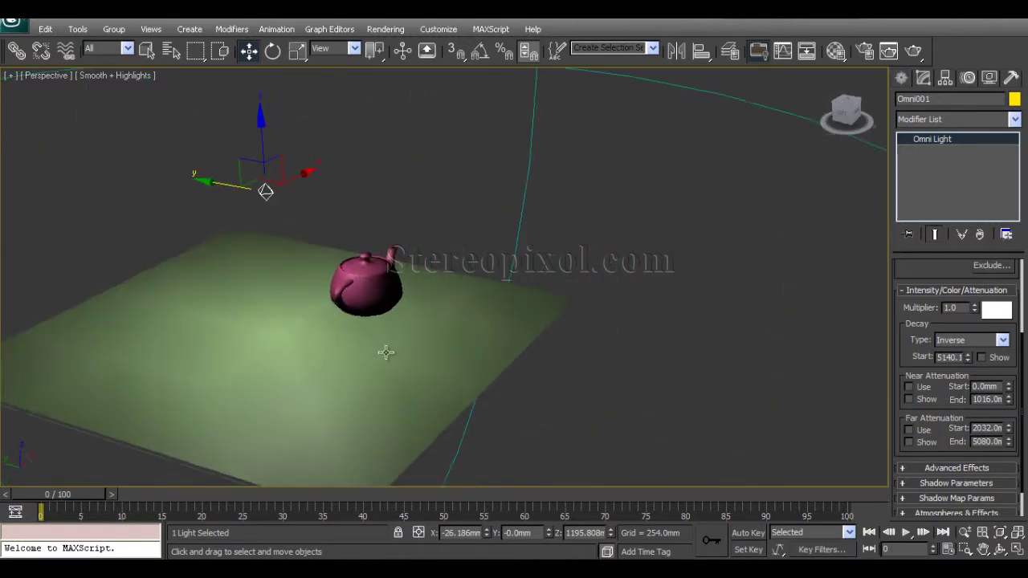
Move the teapot along Y to about -2268 mm, just beyond the plane's edge
{"action": "left_click", "coordinate": [431, 300]}
{"action": "left_click_drag", "start_coordinate": [393, 314], "coordinate": [673, 330]}
{"action": "middle_click_drag", "start_coordinate": [674, 330], "coordinate": [662, 290]}
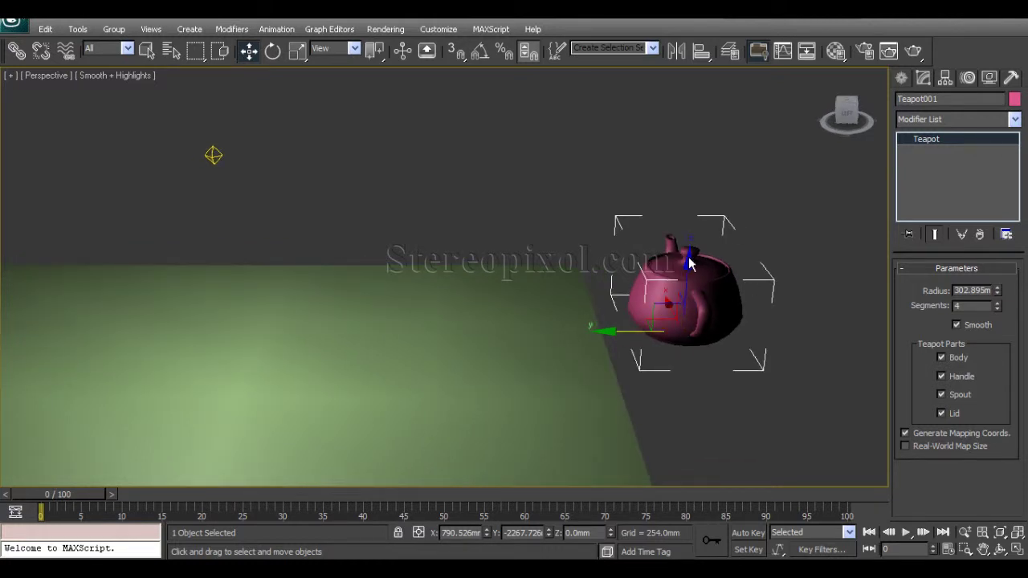
Select the omni light and examine how its decay sphere encloses the plane and the teapot beside it
{"action": "left_click", "coordinate": [214, 155]}
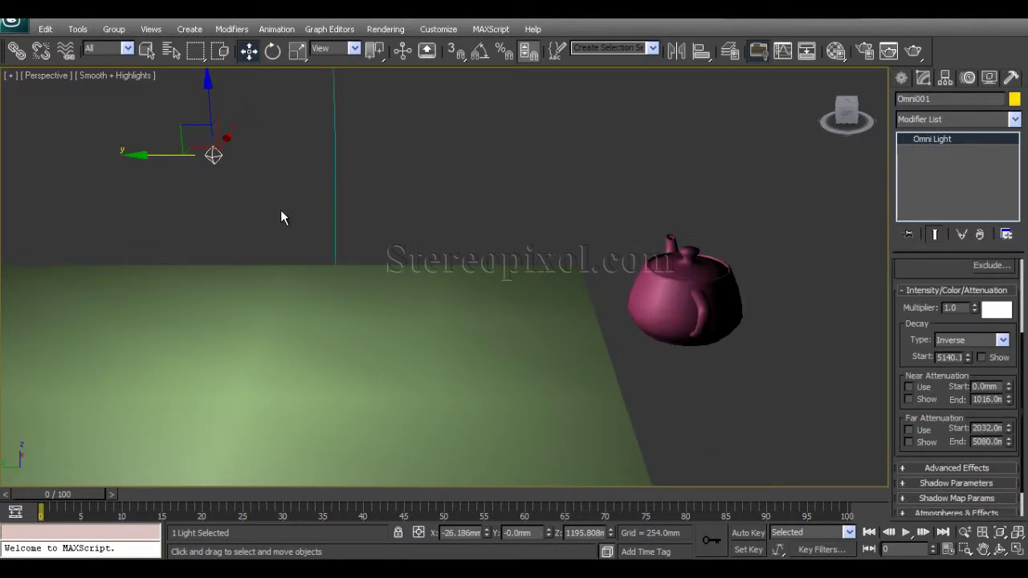
{"action": "key", "text": "z"}
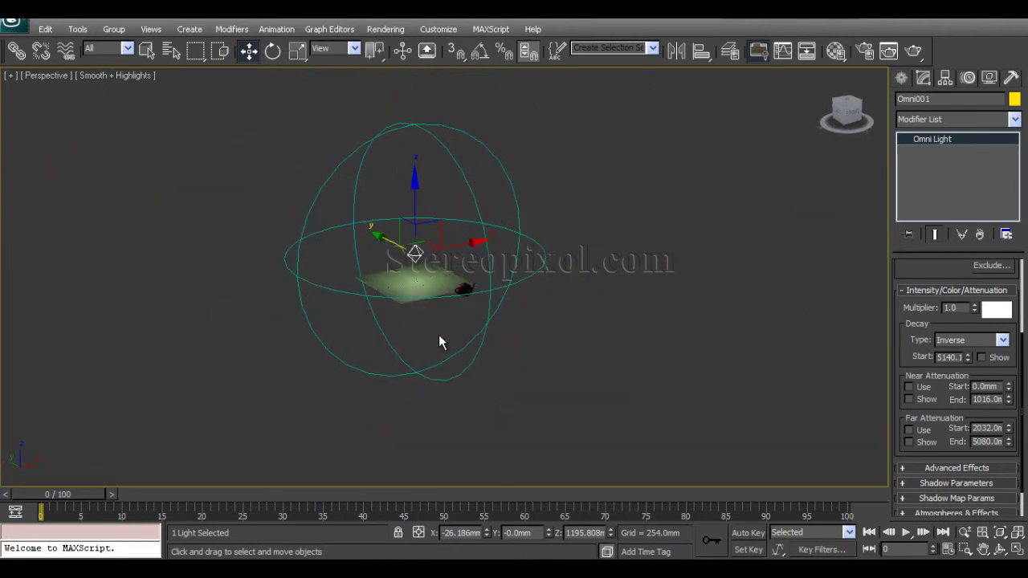
{"action": "middle_click_drag", "start_coordinate": [438, 336], "coordinate": [465, 339], "text": "alt"}
{"action": "middle_click_drag", "start_coordinate": [478, 375], "coordinate": [481, 375]}
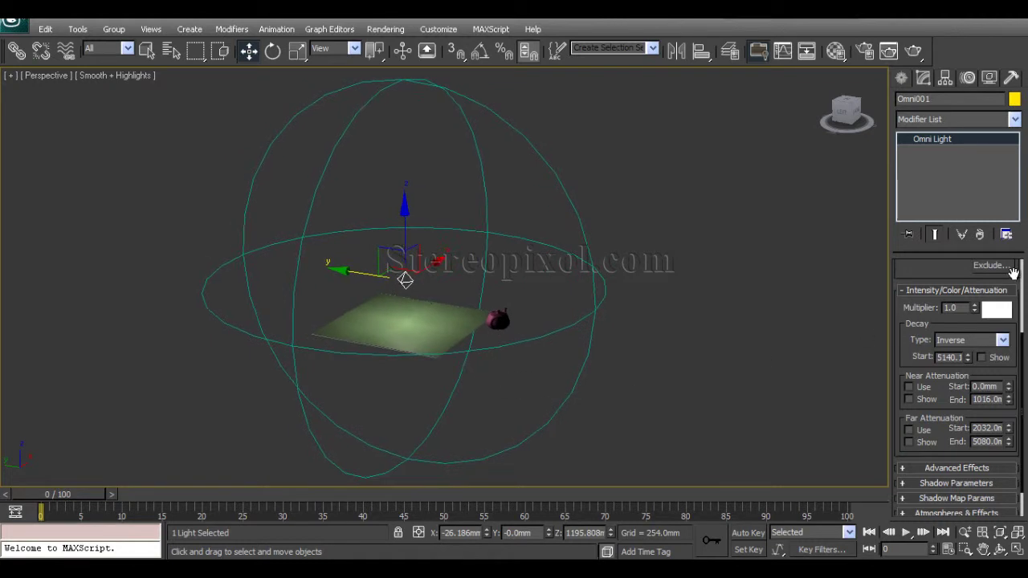
{"action": "double_click", "coordinate": [953, 307]}
{"action": "scroll", "coordinate": [416, 385], "scroll_direction": "up", "scroll_amount": 8}
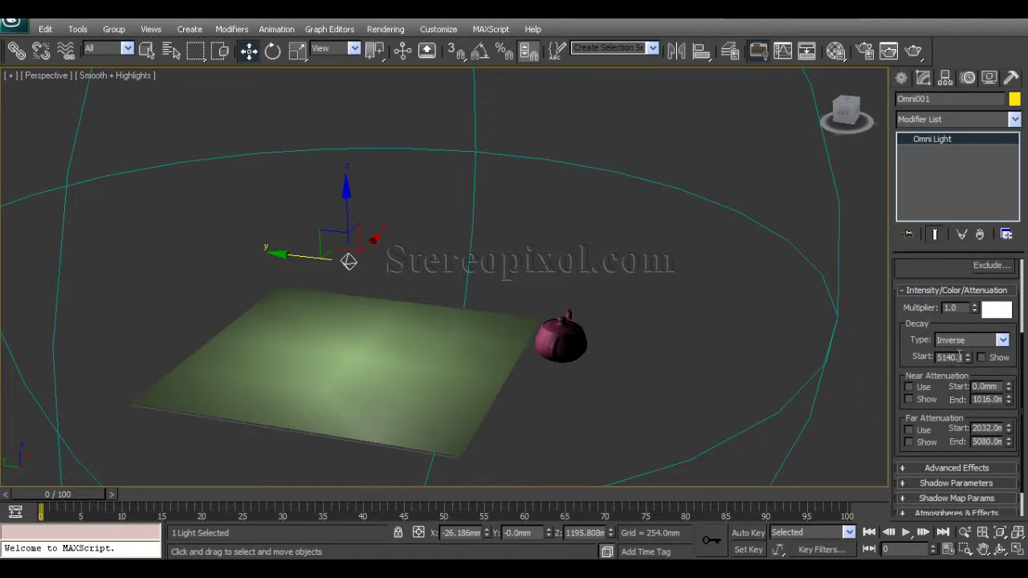
{"action": "left_click", "coordinate": [833, 360]}
{"action": "left_click", "coordinate": [349, 261]}
{"action": "scroll", "coordinate": [506, 277], "scroll_direction": "down", "scroll_amount": 4}
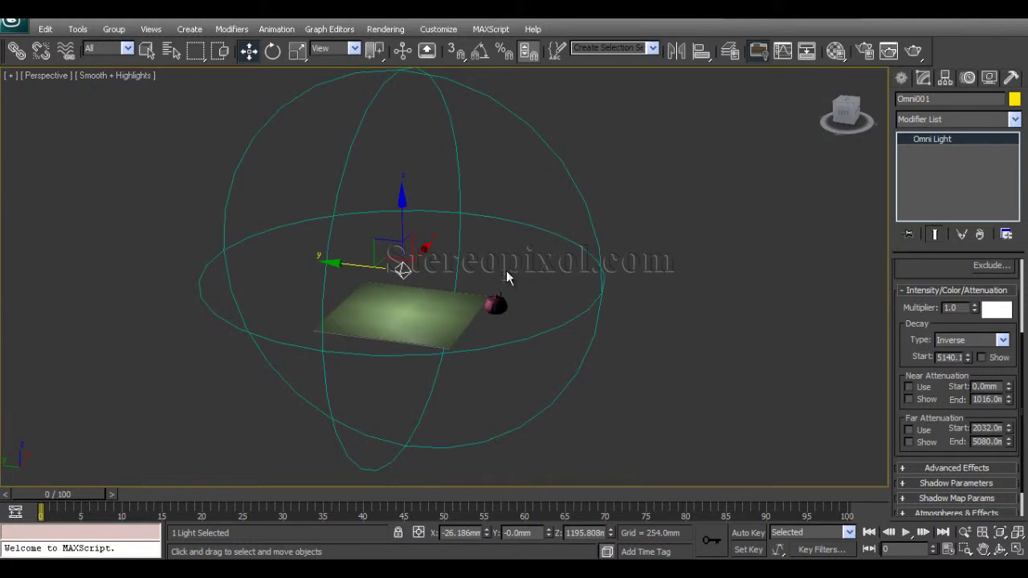
Reduce the light's decay start to about 925 mm and move the teapot back over the plane to Y about -960 mm
{"action": "key", "text": "r"}
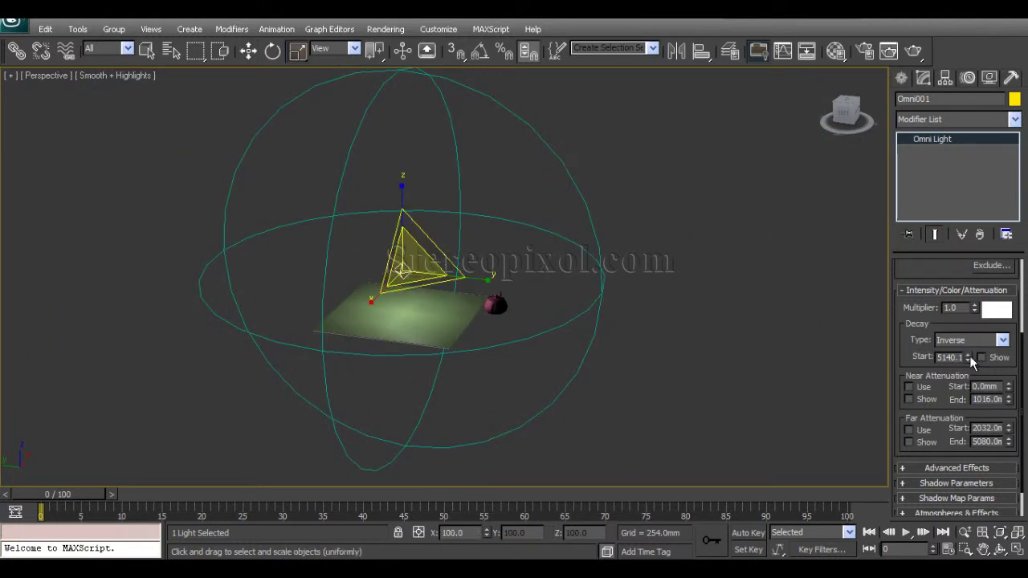
{"action": "left_click_drag", "start_coordinate": [968, 357], "coordinate": [968, 418]}
{"action": "left_click", "coordinate": [495, 302]}
{"action": "key", "text": "w"}
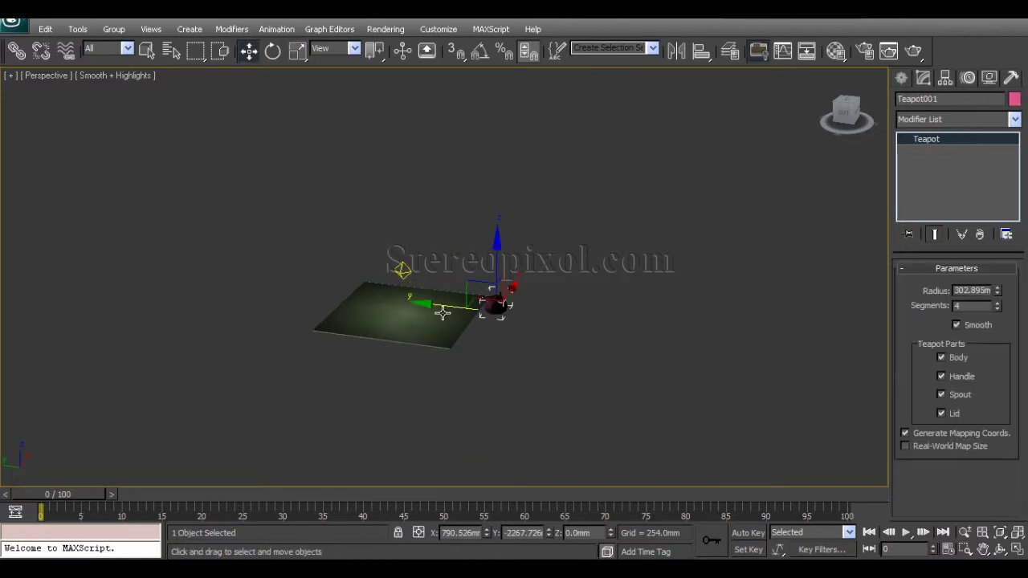
{"action": "left_click_drag", "start_coordinate": [495, 302], "coordinate": [367, 296]}
{"action": "scroll", "coordinate": [367, 295], "scroll_direction": "up", "scroll_amount": 5}
{"action": "scroll", "coordinate": [415, 259], "scroll_direction": "down", "scroll_amount": 2}
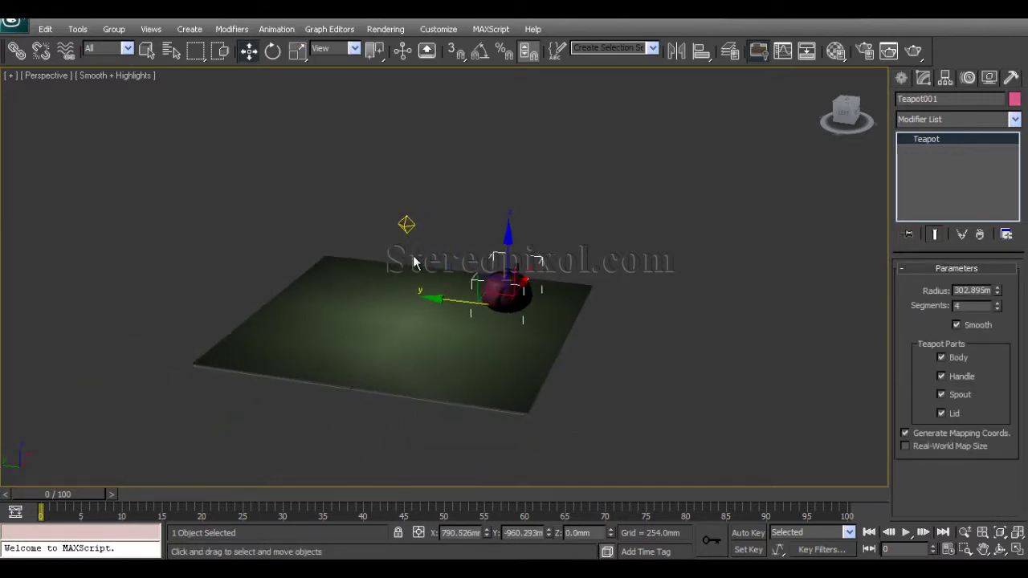
Reselect the omni light and render the Perspective view to check the inverse decay on the teapot, closing the render window
{"action": "left_click", "coordinate": [407, 225]}
{"action": "scroll", "coordinate": [452, 292], "scroll_direction": "up", "scroll_amount": 5}
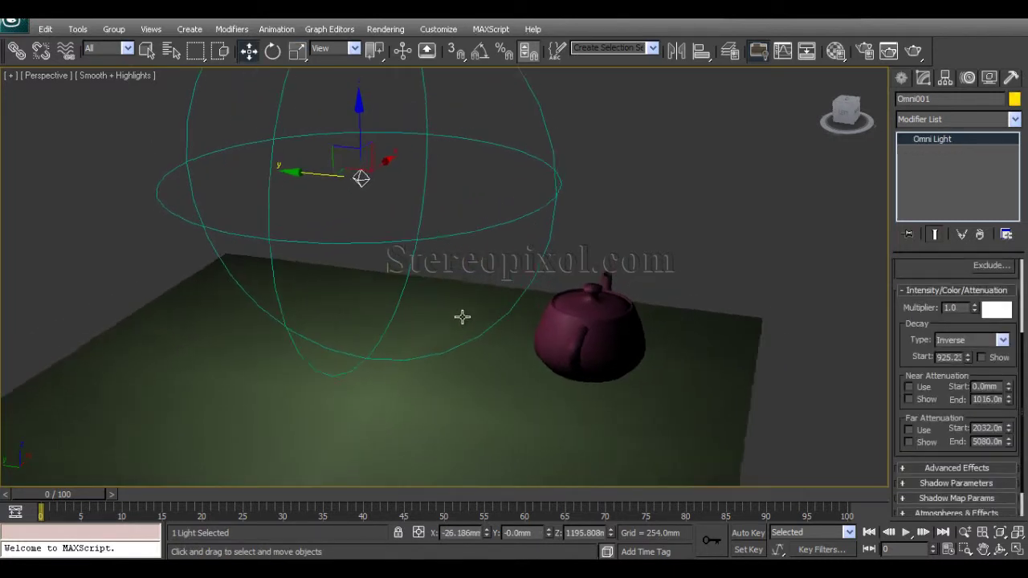
{"action": "scroll", "coordinate": [470, 313], "scroll_direction": "down", "scroll_amount": 3}
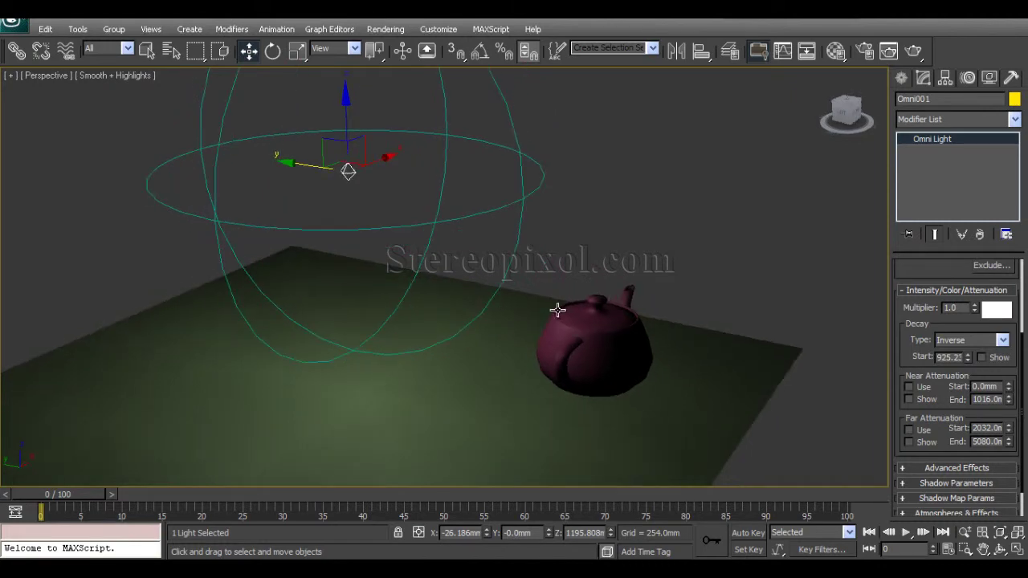
{"action": "left_click", "coordinate": [911, 51]}
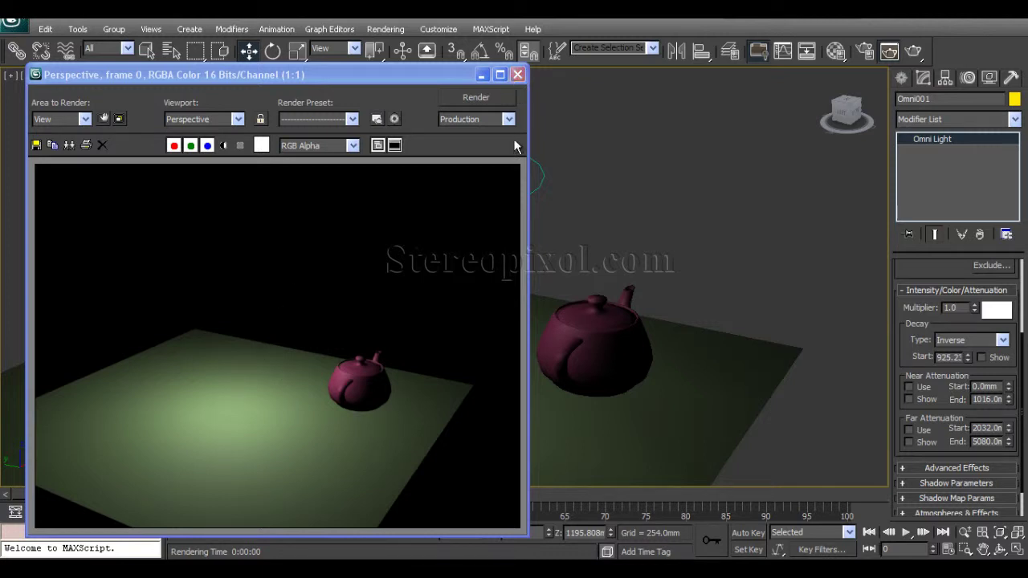
{"action": "left_click", "coordinate": [517, 73]}
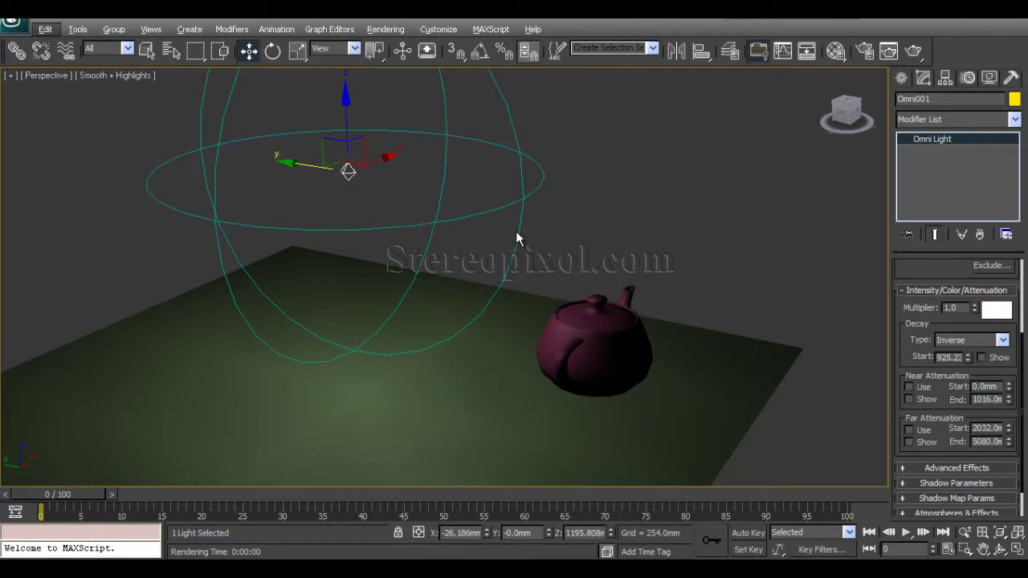
Move the teapot along Y off the plane, away from the light, and render the Perspective view
{"action": "middle_click_drag", "start_coordinate": [488, 318], "coordinate": [523, 310], "text": "alt"}
{"action": "left_click", "coordinate": [576, 337]}
{"action": "left_click_drag", "start_coordinate": [575, 337], "coordinate": [825, 363]}
{"action": "left_click", "coordinate": [913, 51]}
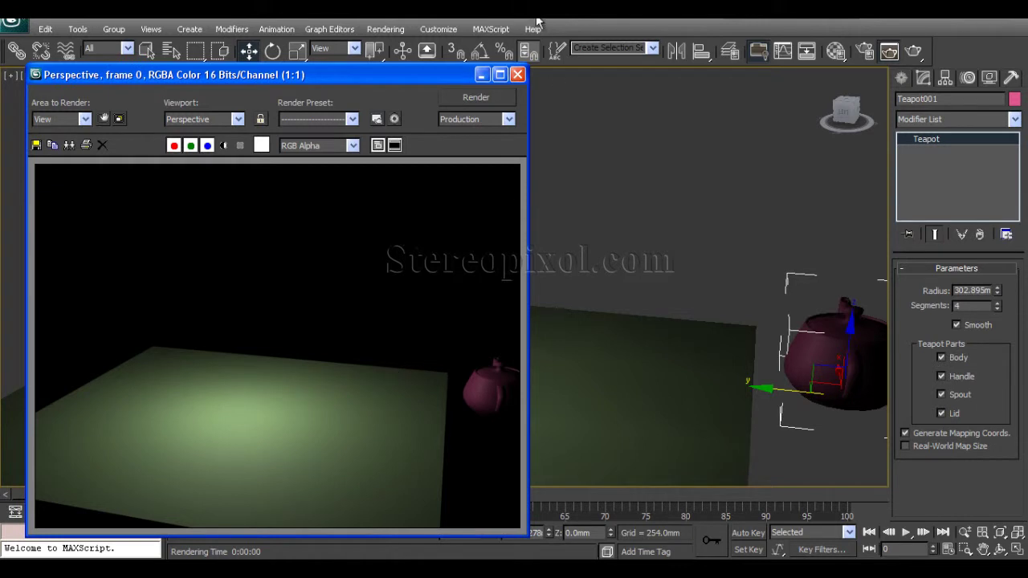
Close the render window, select the omni light and reduce its decay start to 0 mm
{"action": "left_click", "coordinate": [517, 73]}
{"action": "left_click", "coordinate": [362, 167]}
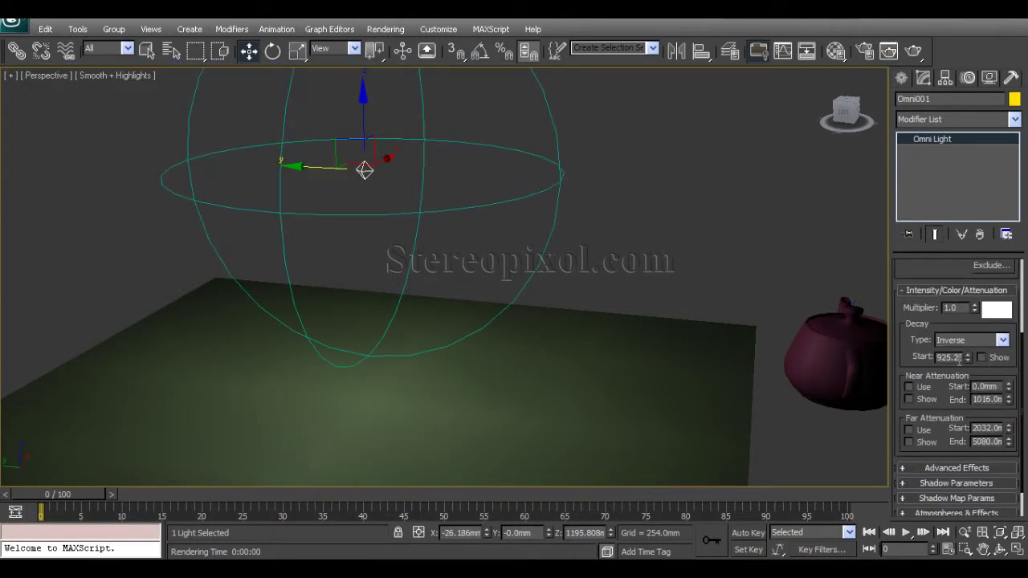
{"action": "mouse_move", "coordinate": [968, 357]}
{"action": "left_mouse_down"}
{"action": "mouse_move", "coordinate": [967, 371]}
{"action": "mouse_move", "coordinate": [967, 360]}
{"action": "left_mouse_up"}
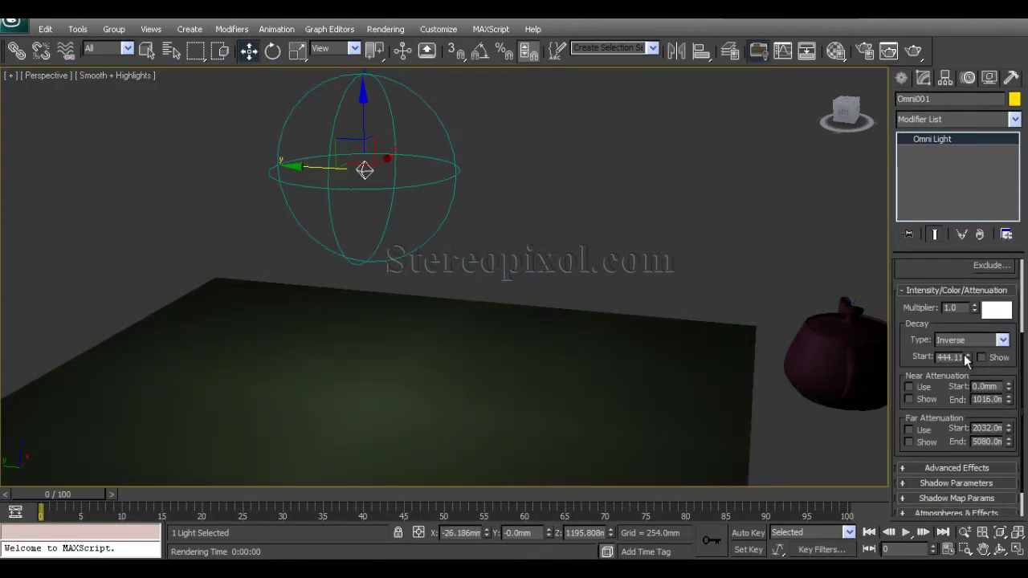
{"action": "right_click", "coordinate": [966, 358]}
{"action": "middle_click_drag", "start_coordinate": [672, 270], "coordinate": [803, 379], "text": "alt"}
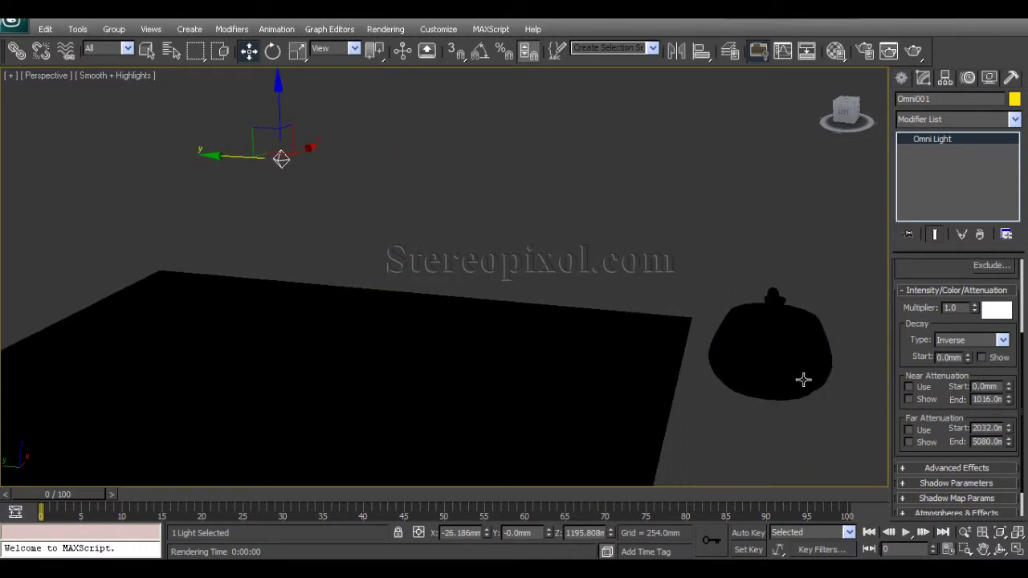
Move the teapot back onto the plane, to about X 791 mm and Y -746 mm
{"action": "left_click", "coordinate": [803, 379]}
{"action": "left_click_drag", "start_coordinate": [690, 378], "coordinate": [401, 343]}
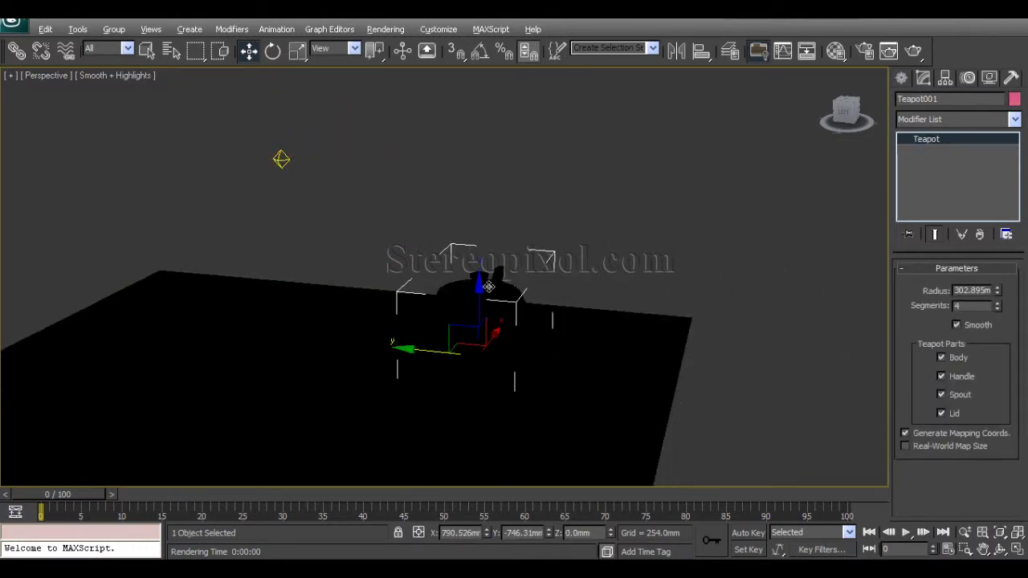
{"action": "middle_click_drag", "start_coordinate": [419, 256], "coordinate": [562, 245]}
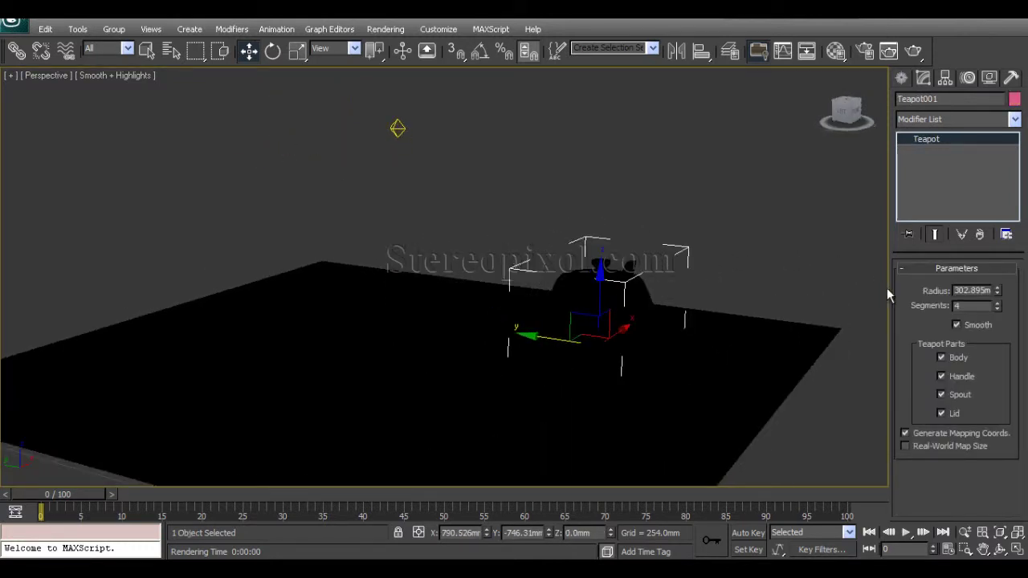
Select the omni light and set its multiplier to 10
{"action": "left_click", "coordinate": [398, 128]}
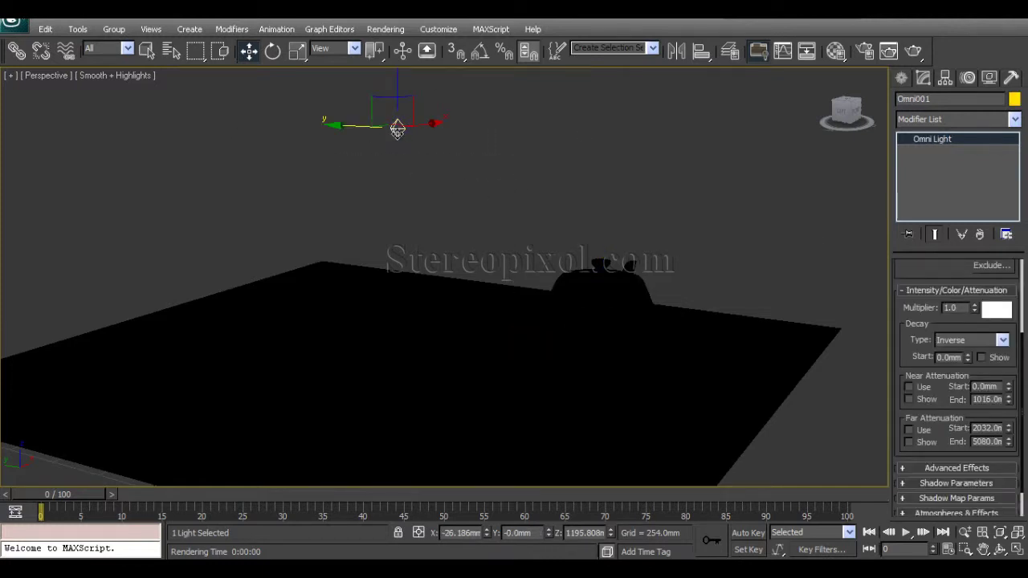
{"action": "double_click", "coordinate": [948, 307]}
{"action": "type", "text": "10"}
{"action": "key", "text": "Return"}
{"action": "middle_click_drag", "start_coordinate": [774, 255], "coordinate": [685, 266], "text": "alt"}
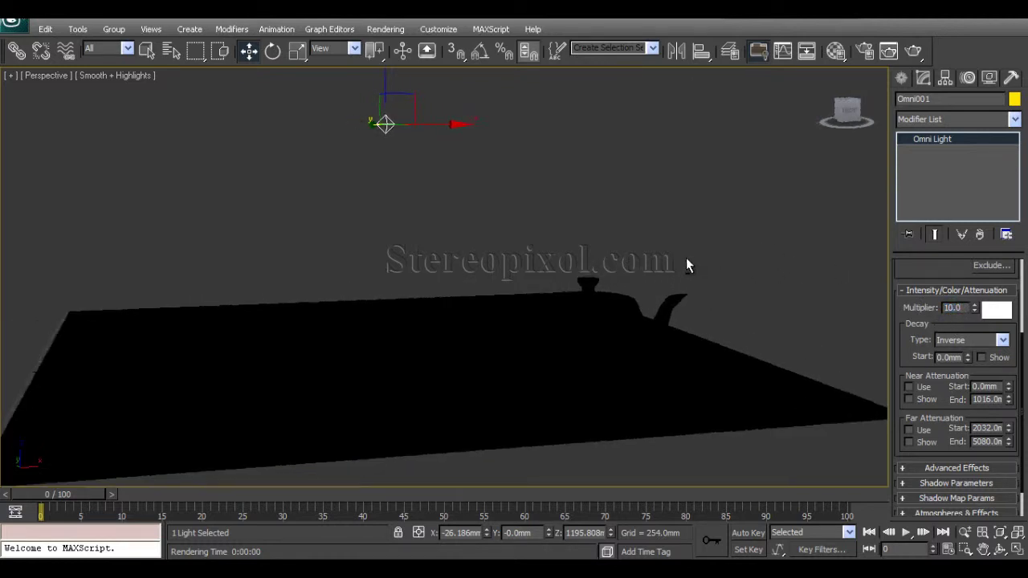
Move the omni light close to the teapot, to about X 533 mm, Y -614 mm and Z 411 mm
{"action": "middle_click_drag", "start_coordinate": [384, 121], "coordinate": [425, 249], "text": "alt"}
{"action": "left_click_drag", "start_coordinate": [394, 116], "coordinate": [530, 277]}
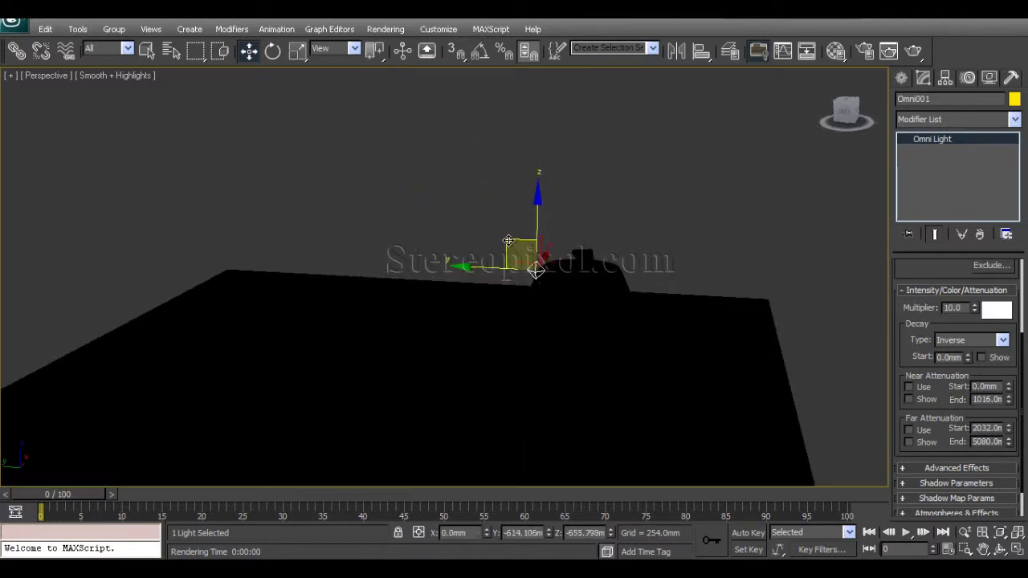
{"action": "middle_click_drag", "start_coordinate": [530, 277], "coordinate": [473, 280], "text": "alt"}
{"action": "left_click_drag", "start_coordinate": [473, 280], "coordinate": [537, 279]}
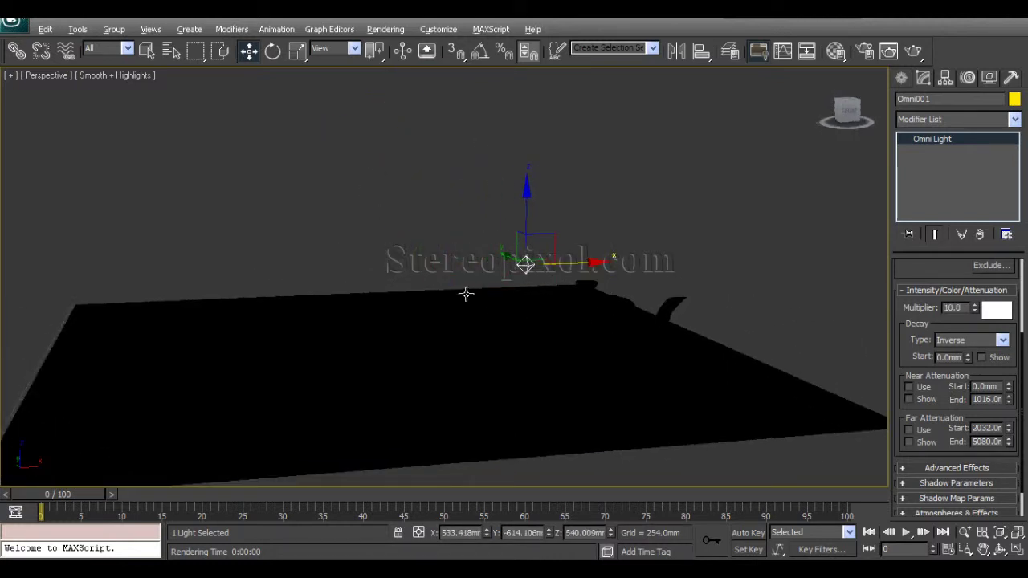
{"action": "middle_click_drag", "start_coordinate": [466, 292], "coordinate": [546, 308], "text": "alt"}
{"action": "left_click_drag", "start_coordinate": [551, 211], "coordinate": [553, 222]}
{"action": "middle_click_drag", "start_coordinate": [553, 222], "coordinate": [544, 303], "text": "alt"}
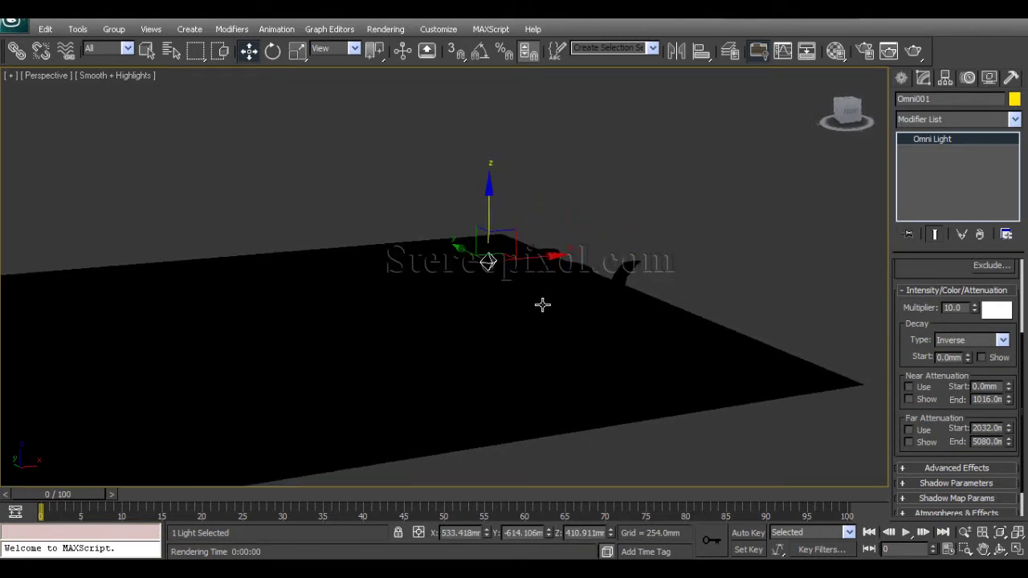
Set the omni light's multiplier to 50 and render the Perspective view, closing the render window
{"action": "double_click", "coordinate": [956, 307]}
{"action": "type", "text": "50"}
{"action": "key", "text": "Return"}
{"action": "middle_click_drag", "start_coordinate": [623, 304], "coordinate": [675, 314], "text": "alt"}
{"action": "left_click", "coordinate": [920, 56]}
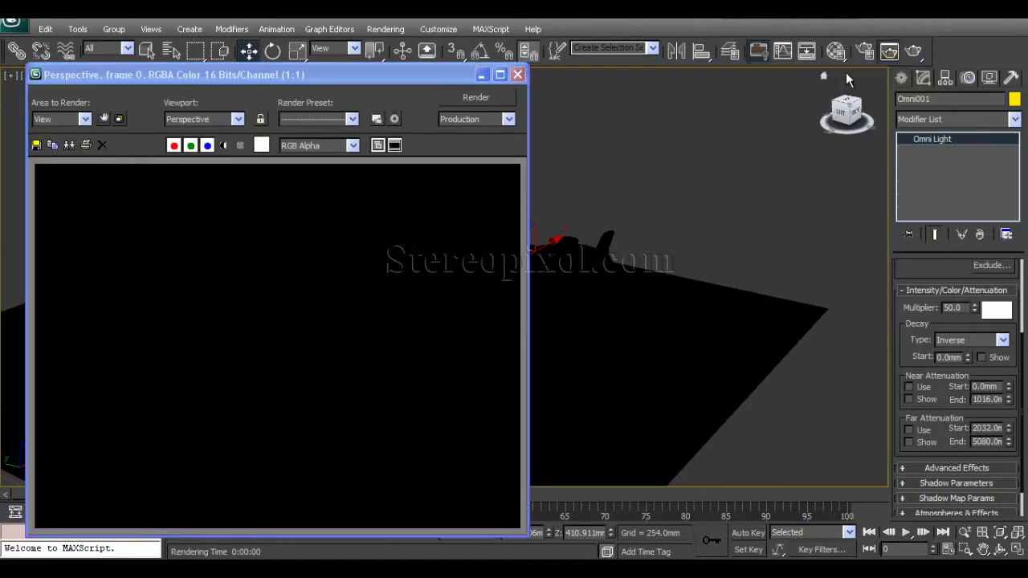
{"action": "left_click", "coordinate": [516, 74]}
{"action": "middle_click_drag", "start_coordinate": [622, 245], "coordinate": [887, 302], "text": "alt"}
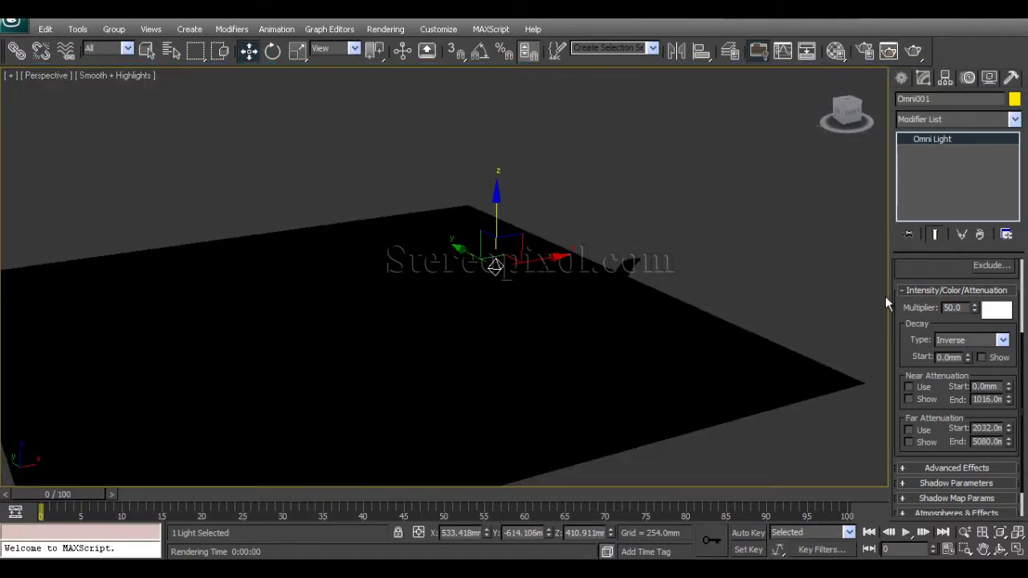
Raise the omni light's multiplier to 100 and again to 1000, checking the scene's lighting after each change
{"action": "double_click", "coordinate": [954, 308]}
{"action": "type", "text": "100"}
{"action": "key", "text": "Return"}
{"action": "middle_click_drag", "start_coordinate": [648, 303], "coordinate": [651, 294], "text": "alt"}
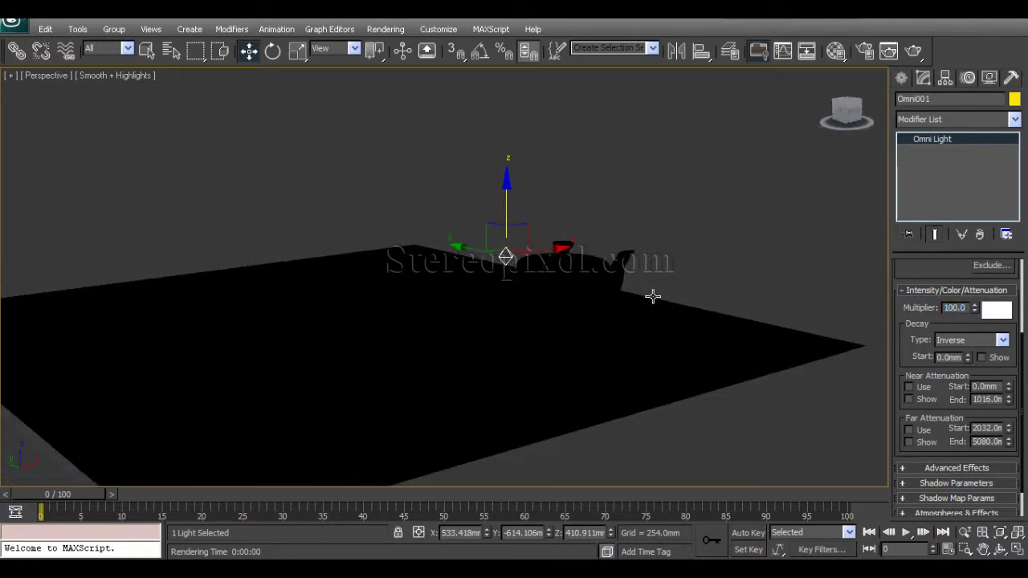
{"action": "double_click", "coordinate": [967, 307]}
{"action": "type", "text": "1000"}
{"action": "key", "text": "Return"}
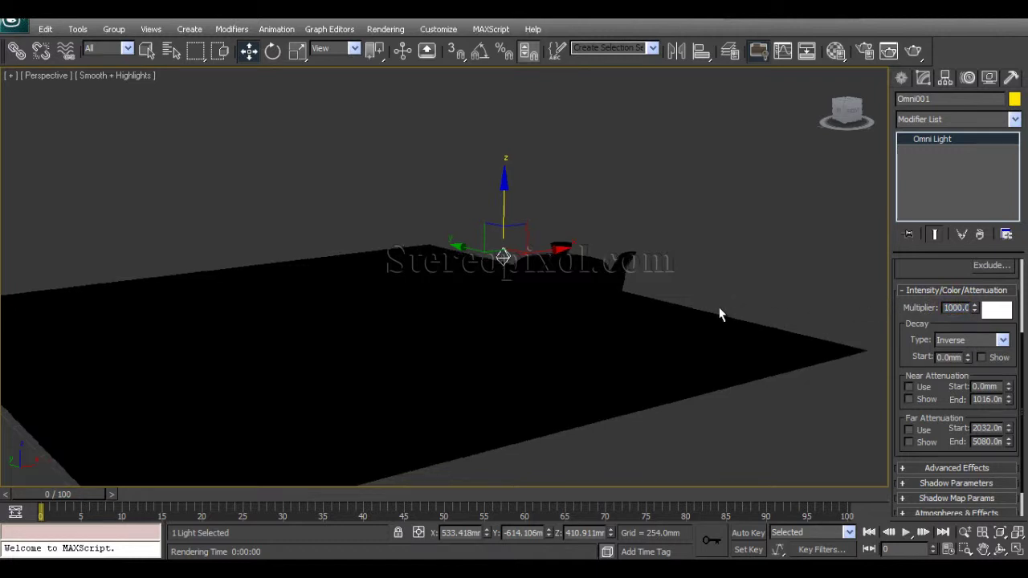
{"action": "middle_click_drag", "start_coordinate": [717, 314], "coordinate": [739, 321], "text": "alt"}
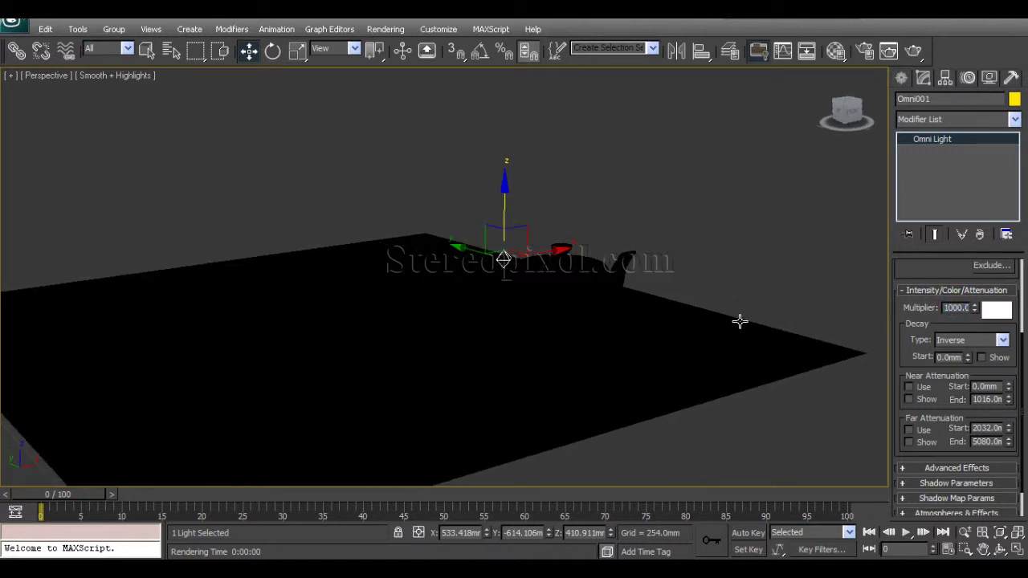
Raise the omni light's multiplier well above 1000 and set its decay start to 0.1 mm
{"action": "double_click", "coordinate": [950, 307]}
{"action": "left_click", "coordinate": [963, 358]}
{"action": "key", "text": "Return"}
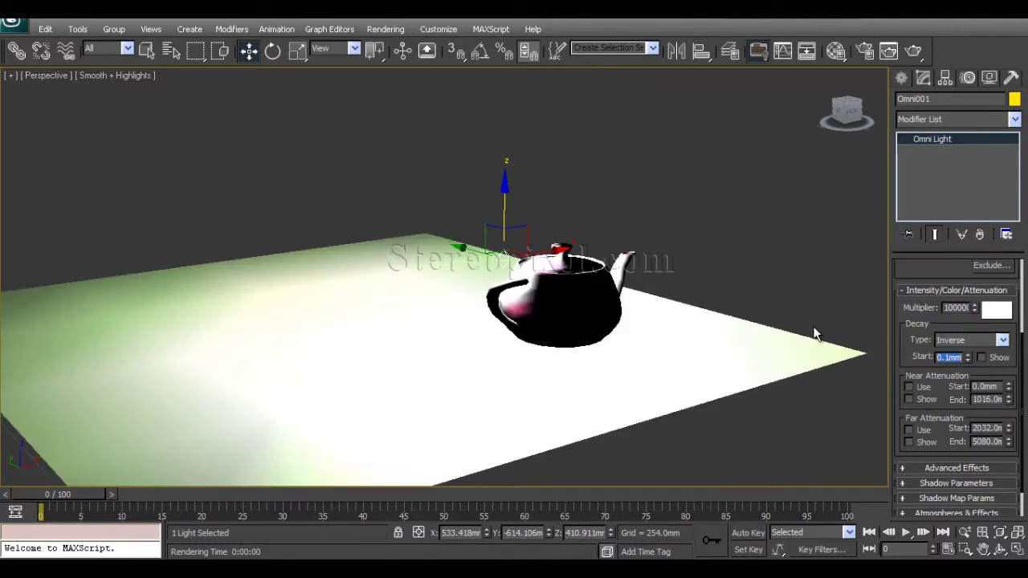
Set the omni light's multiplier back to 1000 and inspect the light falling on the teapot
{"action": "left_click", "coordinate": [956, 307]}
{"action": "type", "text": "1000"}
{"action": "key", "text": "Return"}
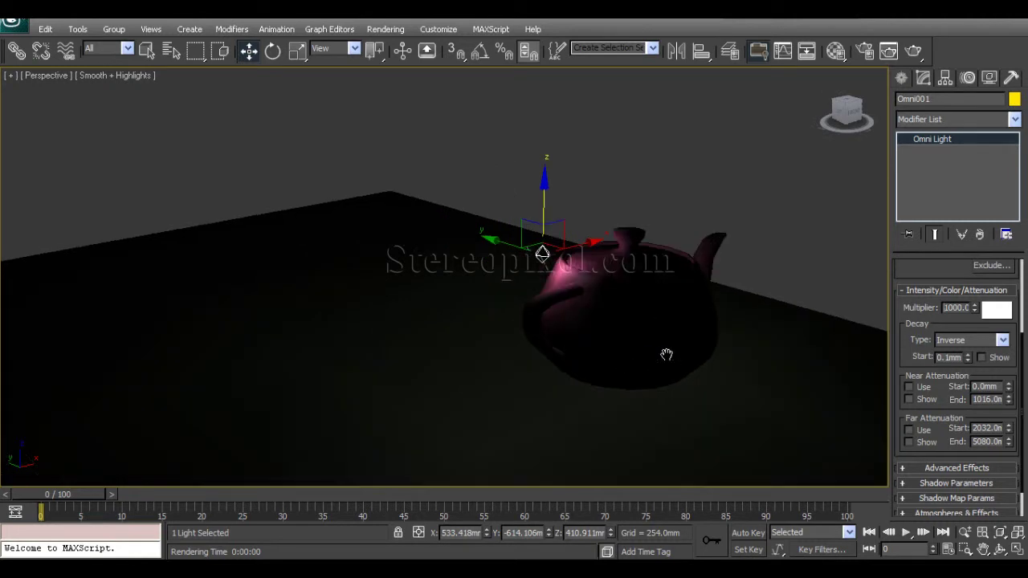
{"action": "middle_click_drag", "start_coordinate": [665, 355], "coordinate": [610, 375], "text": "alt"}
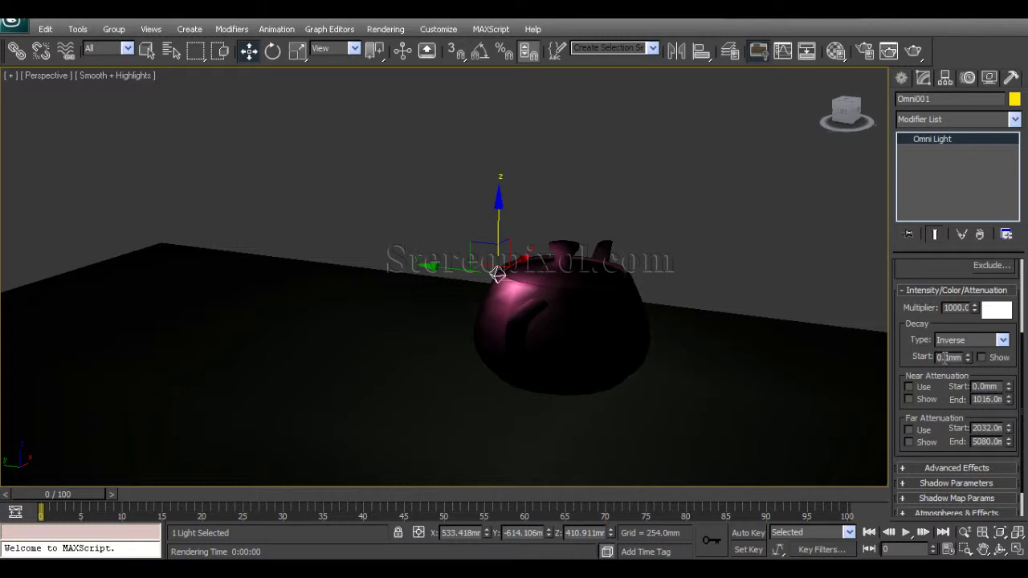
Set the omni light's decay start to 0.01 mm, try a larger distance and cancel that trial
{"action": "type", "text": "0.01"}
{"action": "key", "text": "Return"}
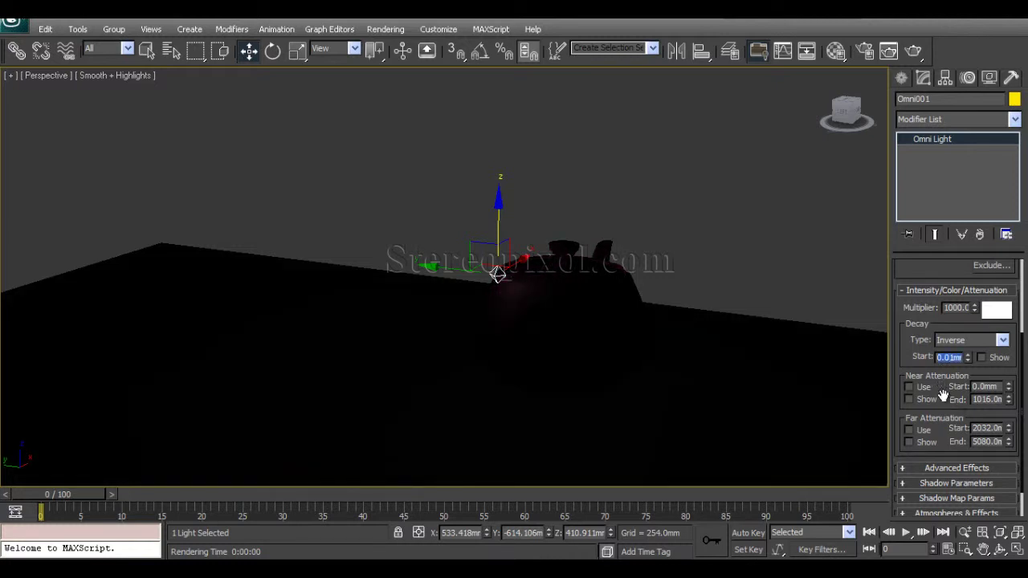
{"action": "middle_click_drag", "start_coordinate": [736, 340], "coordinate": [694, 383], "text": "alt"}
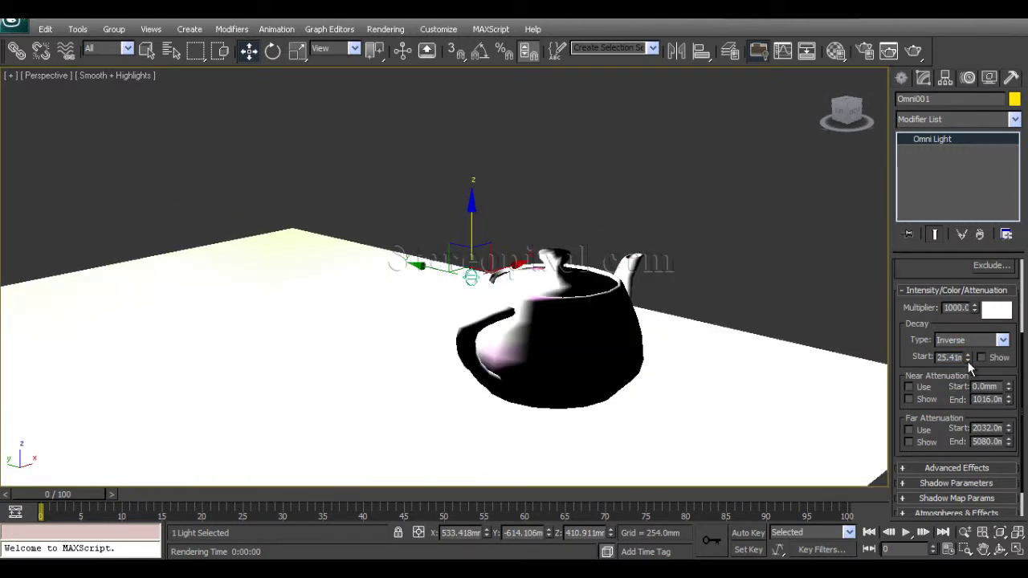
{"action": "right_click", "coordinate": [968, 359]}
{"action": "middle_click_drag", "start_coordinate": [587, 356], "coordinate": [642, 362], "text": "alt"}
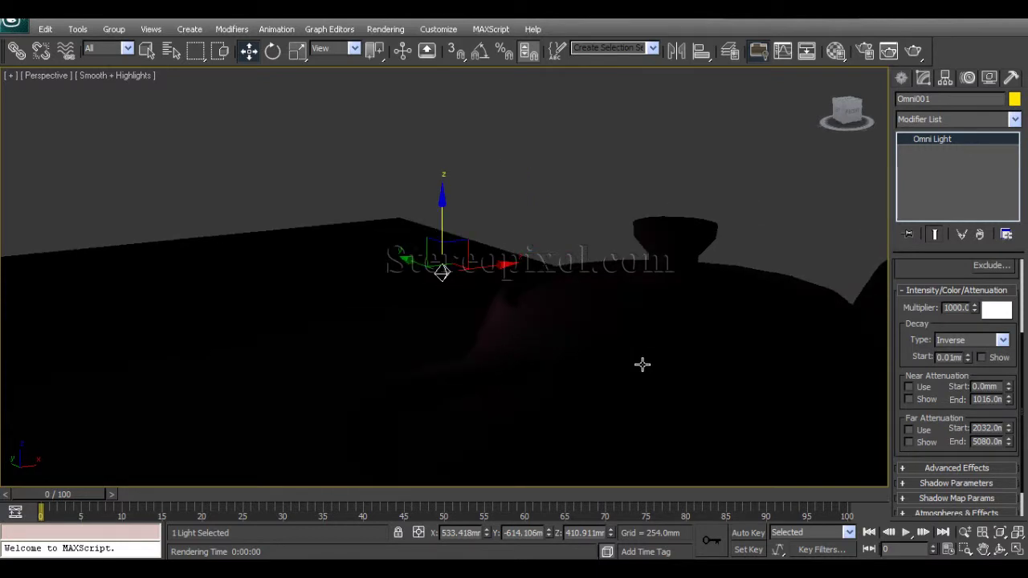
Switch the omni light's decay type between None and Inverse to compare the lighting, ending on Inverse
{"action": "left_click", "coordinate": [959, 342]}
{"action": "left_click", "coordinate": [960, 351]}
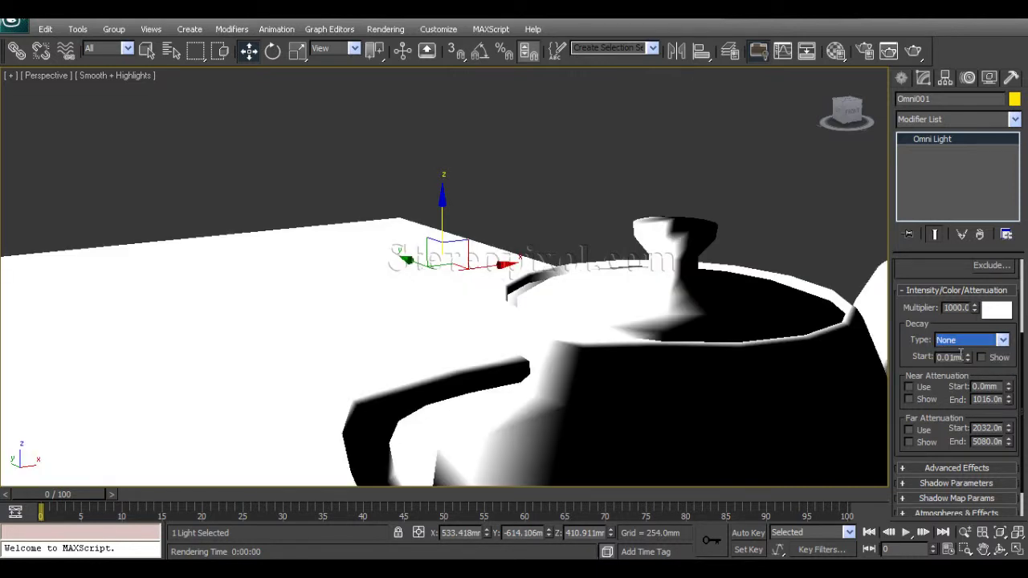
{"action": "scroll", "coordinate": [623, 358], "scroll_direction": "down", "scroll_amount": 8}
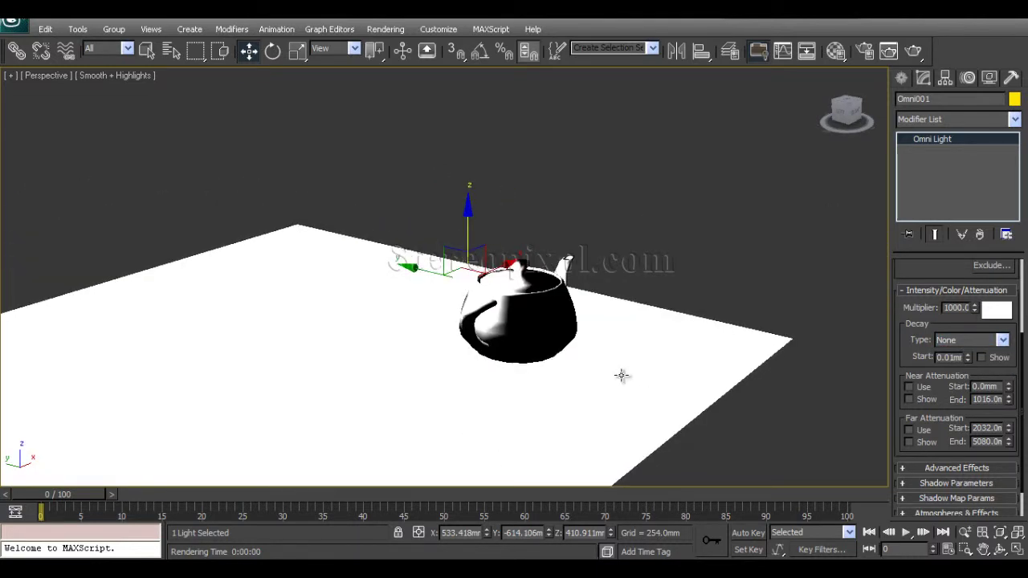
{"action": "left_click", "coordinate": [970, 342]}
{"action": "left_click", "coordinate": [954, 352]}
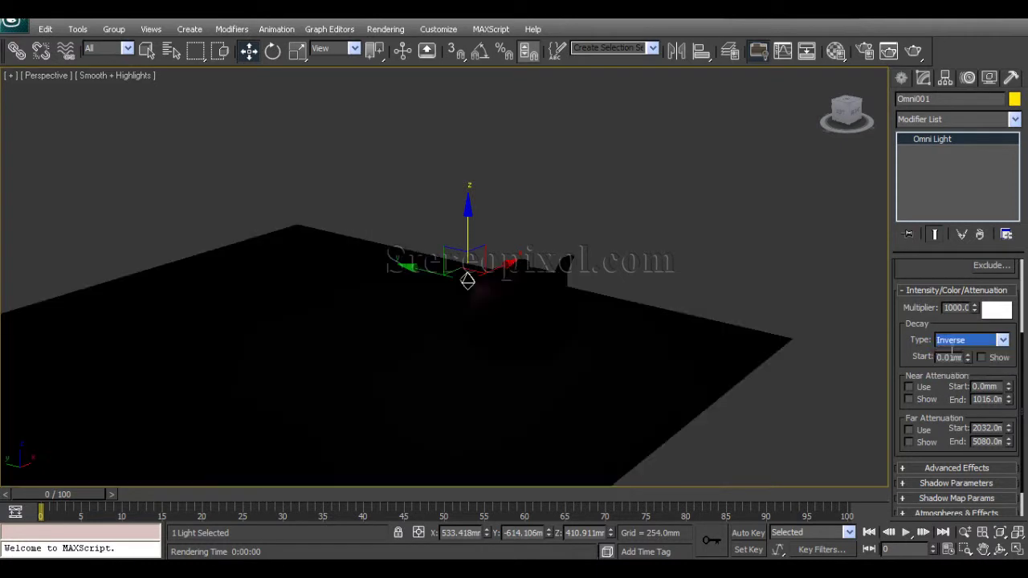
{"action": "scroll", "coordinate": [557, 340], "scroll_direction": "up", "scroll_amount": 1}
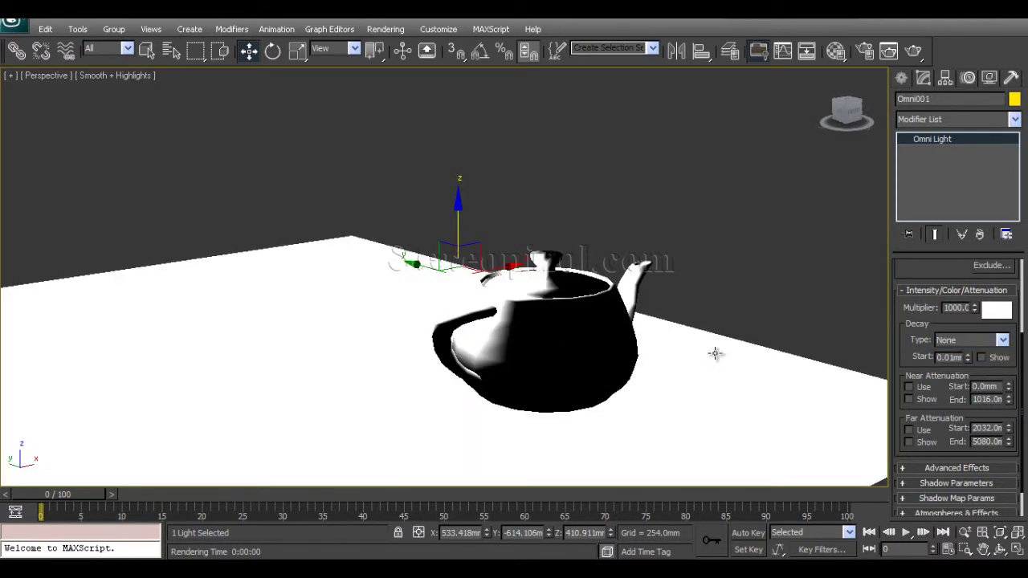
{"action": "left_click", "coordinate": [964, 340]}
{"action": "left_click", "coordinate": [964, 364]}
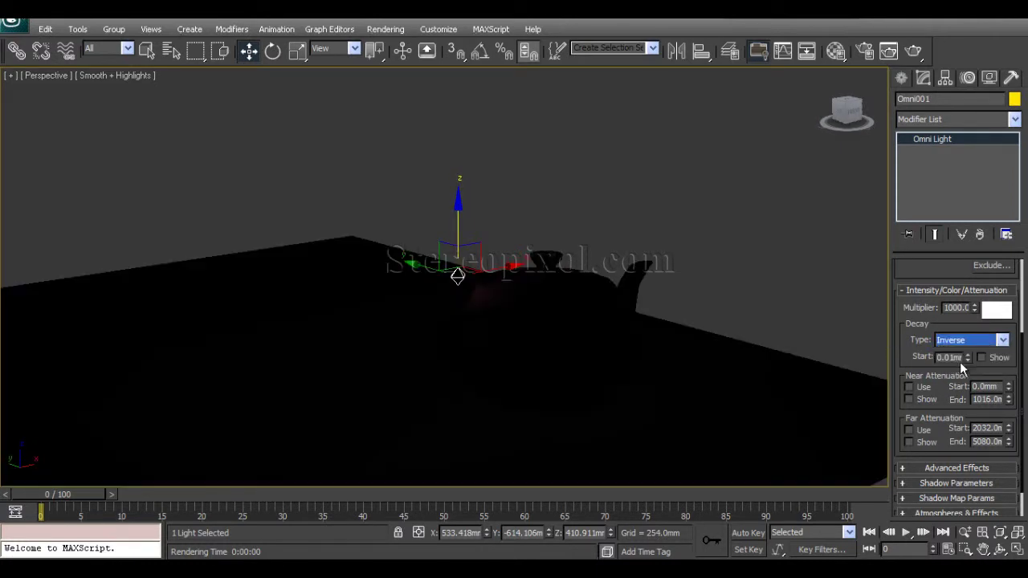
Reselect the omni light, set its multiplier to 10 and increase its decay start to about 217 mm
{"action": "left_click", "coordinate": [675, 264]}
{"action": "left_click", "coordinate": [456, 275]}
{"action": "scroll", "coordinate": [626, 321], "scroll_direction": "up", "scroll_amount": 1}
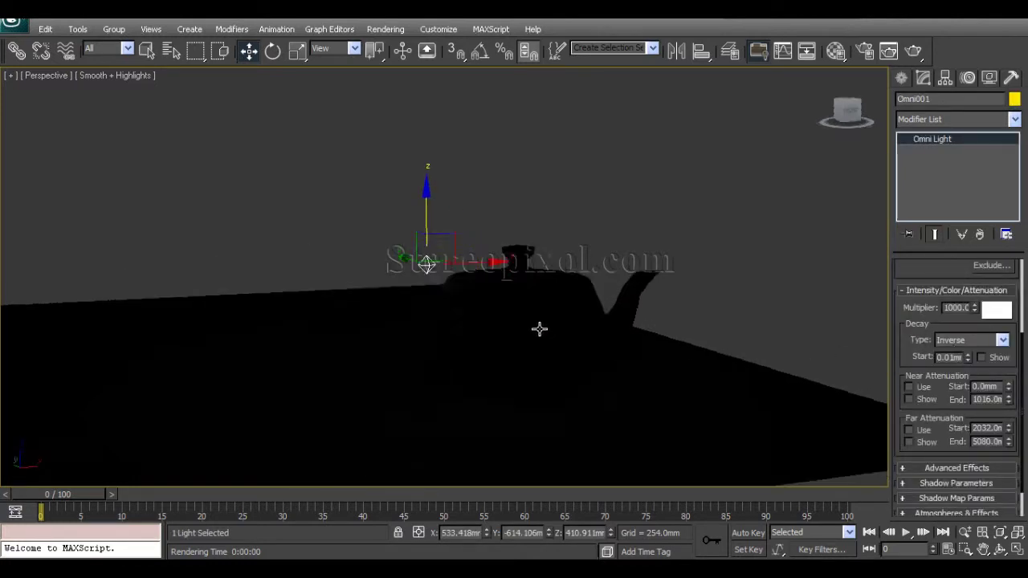
{"action": "mouse_move", "coordinate": [539, 329]}
{"action": "middle_mouse_down", "text": "alt"}
{"action": "mouse_move", "coordinate": [591, 351]}
{"action": "mouse_move", "coordinate": [546, 336]}
{"action": "middle_mouse_up", "text": "alt"}
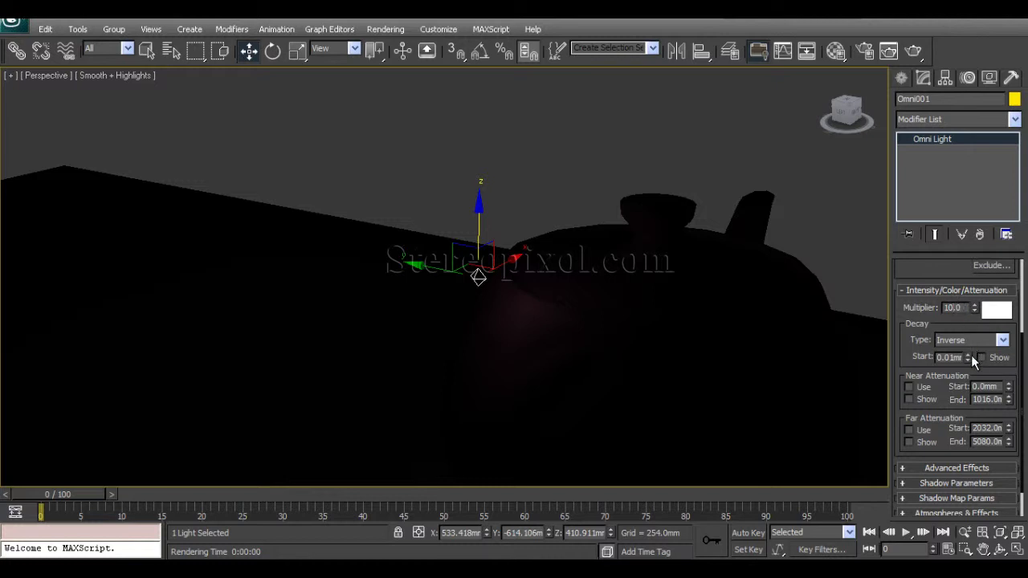
{"action": "left_click_drag", "start_coordinate": [971, 354], "coordinate": [949, 108]}
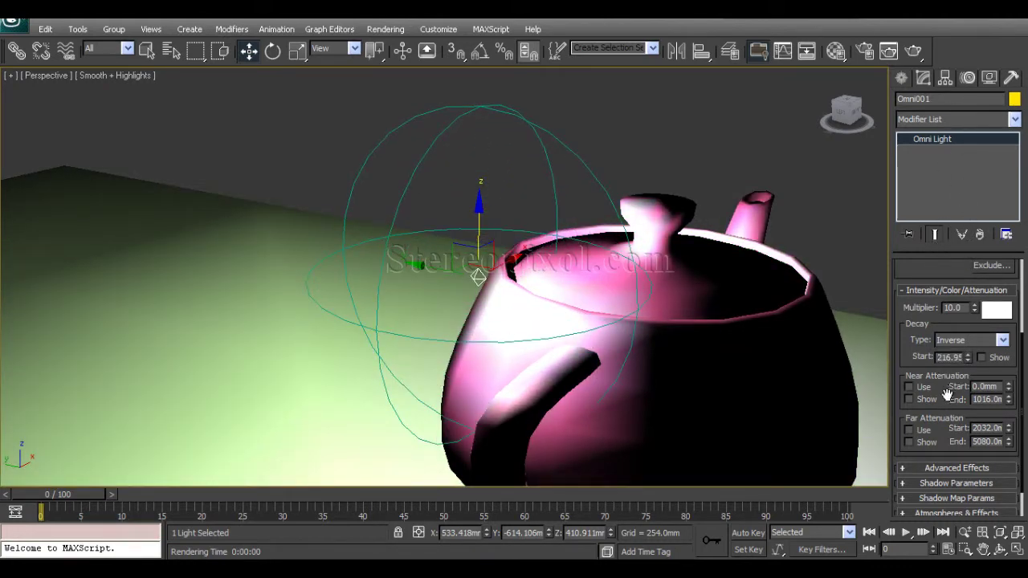
Render the Perspective view with the whole teapot and plane in frame, closing the render window
{"action": "scroll", "coordinate": [642, 345], "scroll_direction": "down", "scroll_amount": 6}
{"action": "middle_click_drag", "start_coordinate": [603, 350], "coordinate": [890, 333], "text": "alt"}
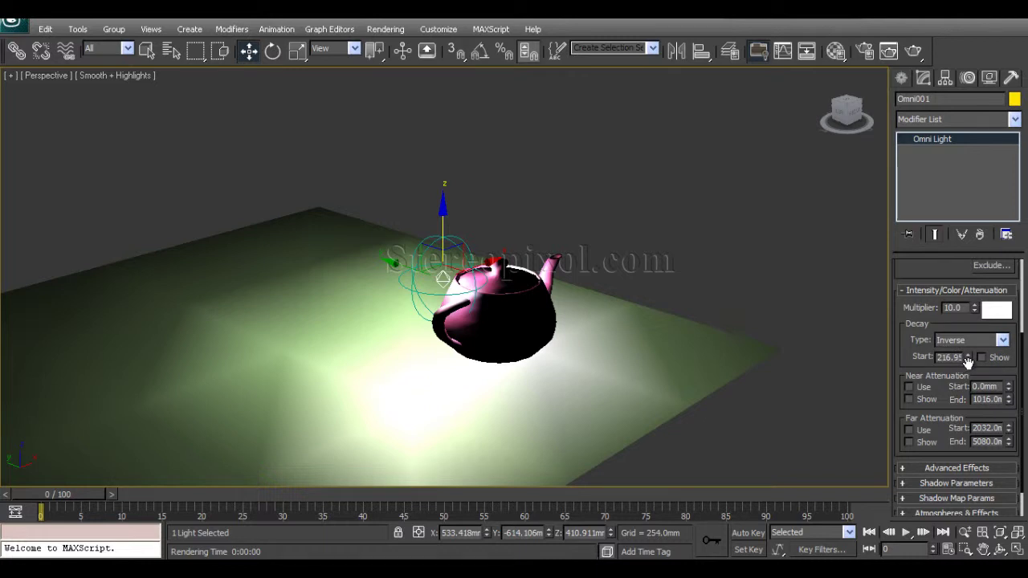
{"action": "left_click", "coordinate": [913, 50]}
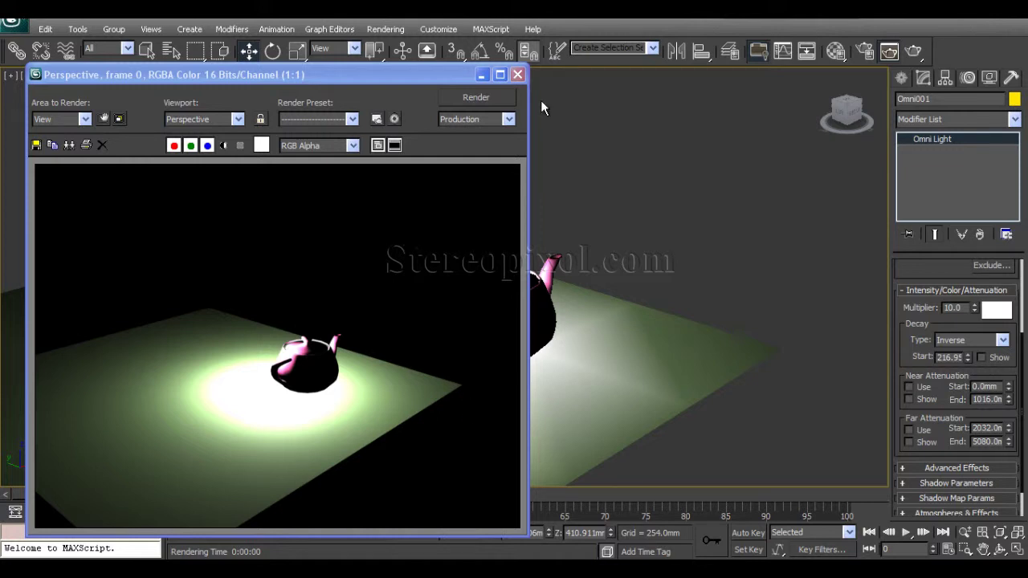
{"action": "left_click", "coordinate": [517, 74]}
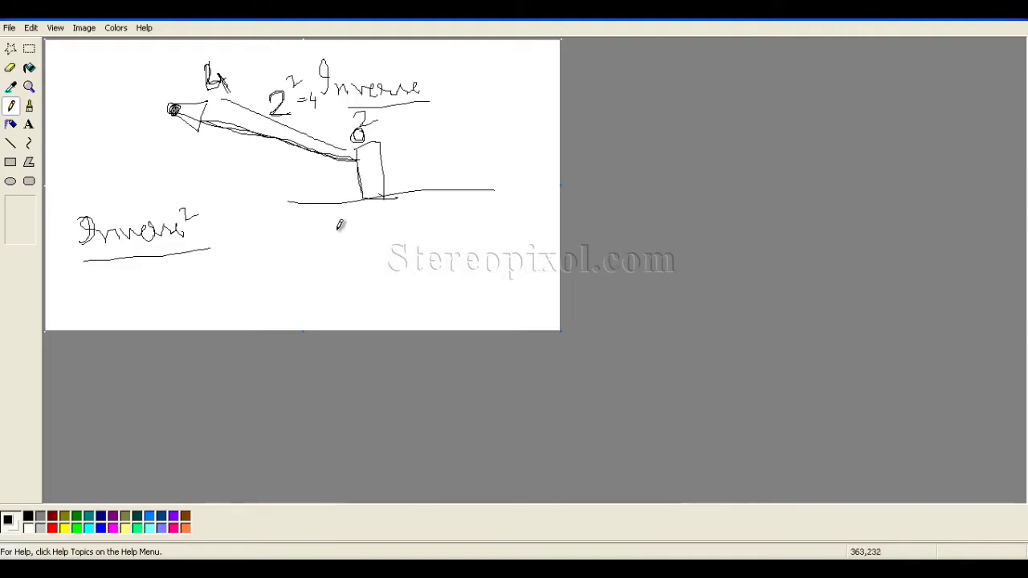
In Paint, start a blank image without saving the old sketch and draw a graph's vertical and horizontal axes freehand
{"action": "key", "text": "ctrl+n"}
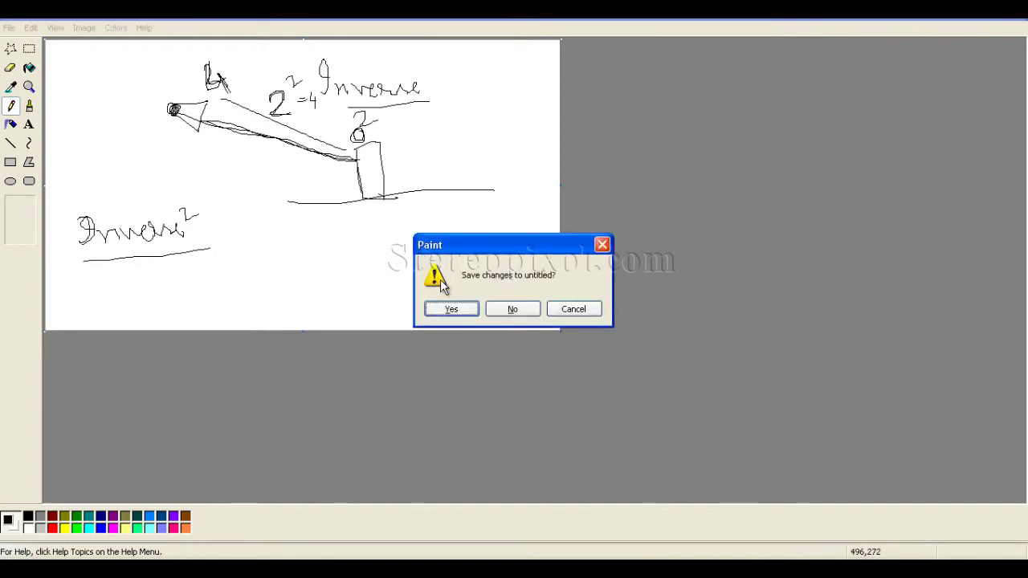
{"action": "left_click", "coordinate": [505, 306]}
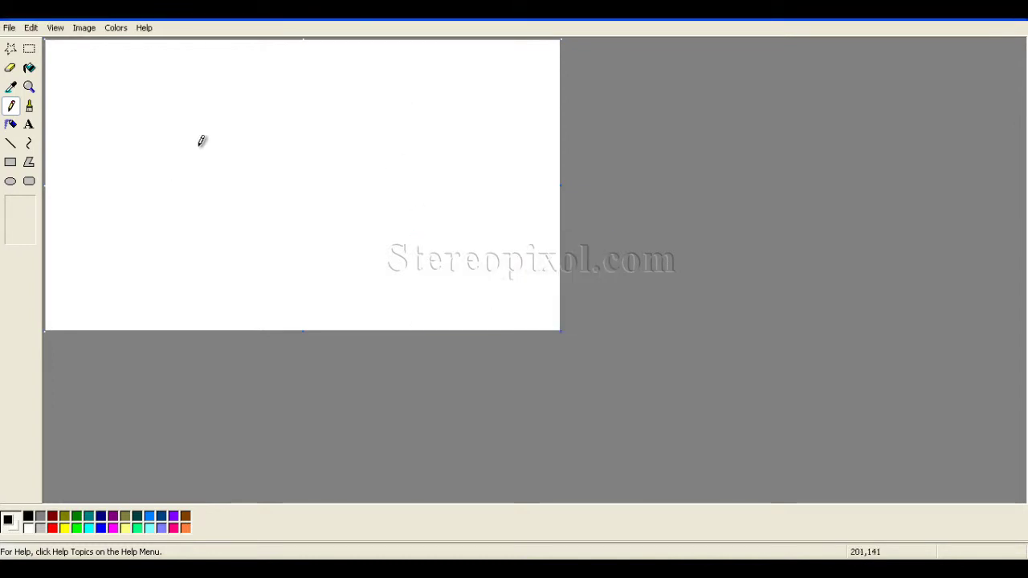
{"action": "mouse_move", "coordinate": [134, 78]}
{"action": "left_mouse_down"}
{"action": "mouse_move", "coordinate": [134, 248]}
{"action": "mouse_move", "coordinate": [175, 263]}
{"action": "mouse_move", "coordinate": [496, 258]}
{"action": "left_mouse_up"}
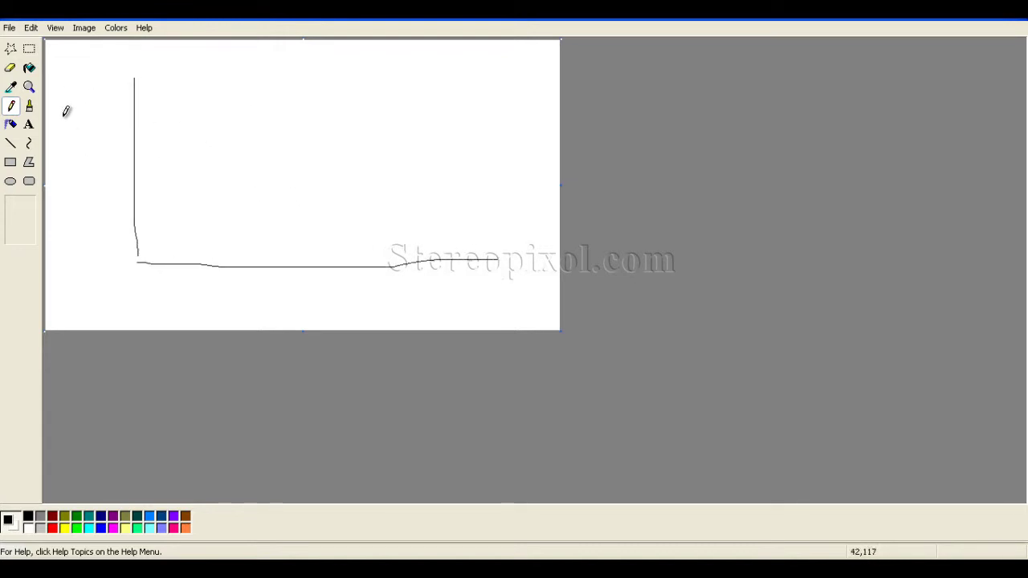
Handwrite the axis labels: "Int" beside the vertical axis, and an arrow with "Dist" below the horizontal axis
{"action": "mouse_move", "coordinate": [71, 123]}
{"action": "left_mouse_down"}
{"action": "mouse_move", "coordinate": [58, 121]}
{"action": "mouse_move", "coordinate": [74, 113]}
{"action": "mouse_move", "coordinate": [81, 134]}
{"action": "mouse_move", "coordinate": [72, 133]}
{"action": "left_mouse_up"}
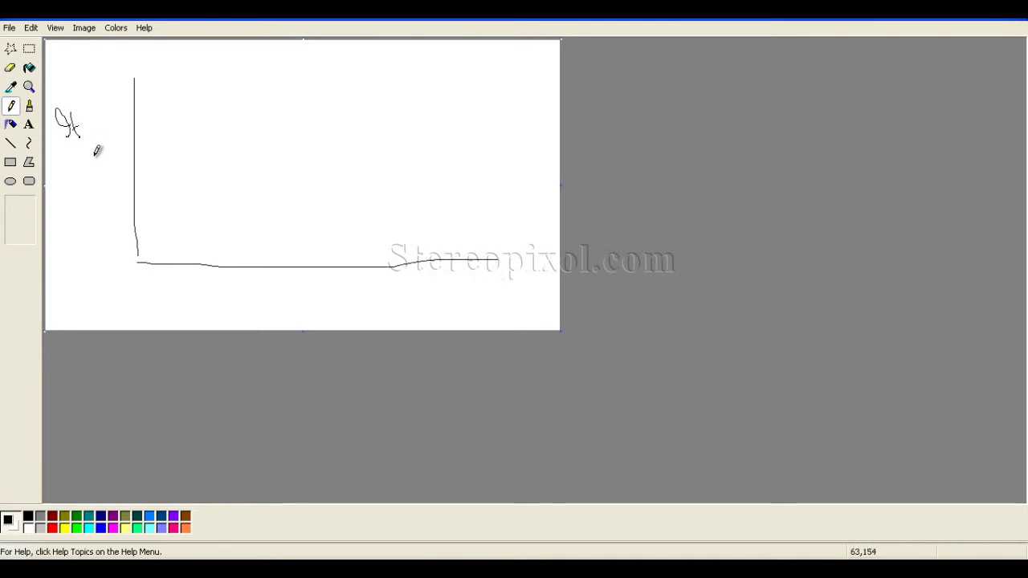
{"action": "key", "text": "ctrl+z"}
{"action": "mouse_move", "coordinate": [71, 117]}
{"action": "left_mouse_down"}
{"action": "mouse_move", "coordinate": [83, 129]}
{"action": "mouse_move", "coordinate": [98, 114]}
{"action": "left_mouse_up"}
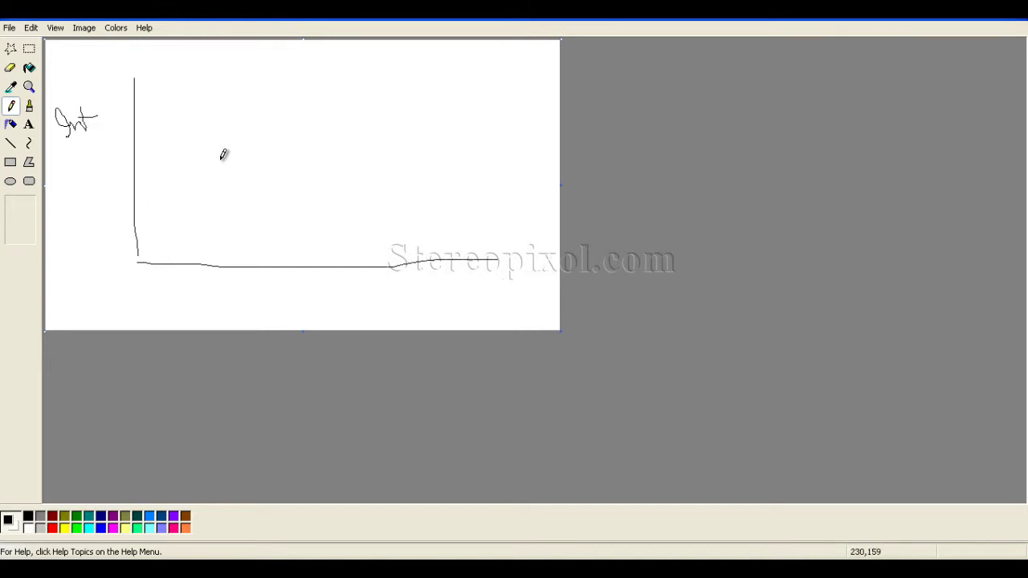
{"action": "mouse_move", "coordinate": [184, 305]}
{"action": "left_mouse_down"}
{"action": "mouse_move", "coordinate": [231, 303]}
{"action": "mouse_move", "coordinate": [214, 317]}
{"action": "left_mouse_up"}
{"action": "mouse_move", "coordinate": [272, 301]}
{"action": "left_mouse_down"}
{"action": "mouse_move", "coordinate": [276, 317]}
{"action": "mouse_move", "coordinate": [310, 318]}
{"action": "left_mouse_up"}
{"action": "mouse_move", "coordinate": [303, 305]}
{"action": "left_mouse_down"}
{"action": "mouse_move", "coordinate": [320, 303]}
{"action": "mouse_move", "coordinate": [333, 319]}
{"action": "left_mouse_up"}
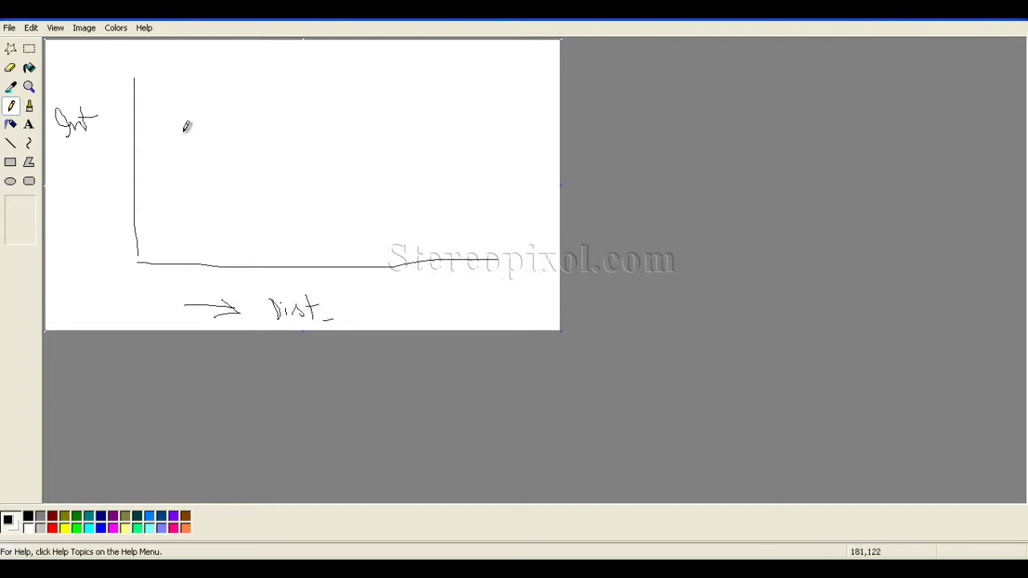
Write and underline the heading "Inverse" above the graph and draw a straight descending line for it in black
{"action": "mouse_move", "coordinate": [246, 61]}
{"action": "left_mouse_down"}
{"action": "mouse_move", "coordinate": [239, 82]}
{"action": "mouse_move", "coordinate": [259, 67]}
{"action": "mouse_move", "coordinate": [292, 66]}
{"action": "mouse_move", "coordinate": [304, 79]}
{"action": "mouse_move", "coordinate": [337, 64]}
{"action": "left_mouse_up"}
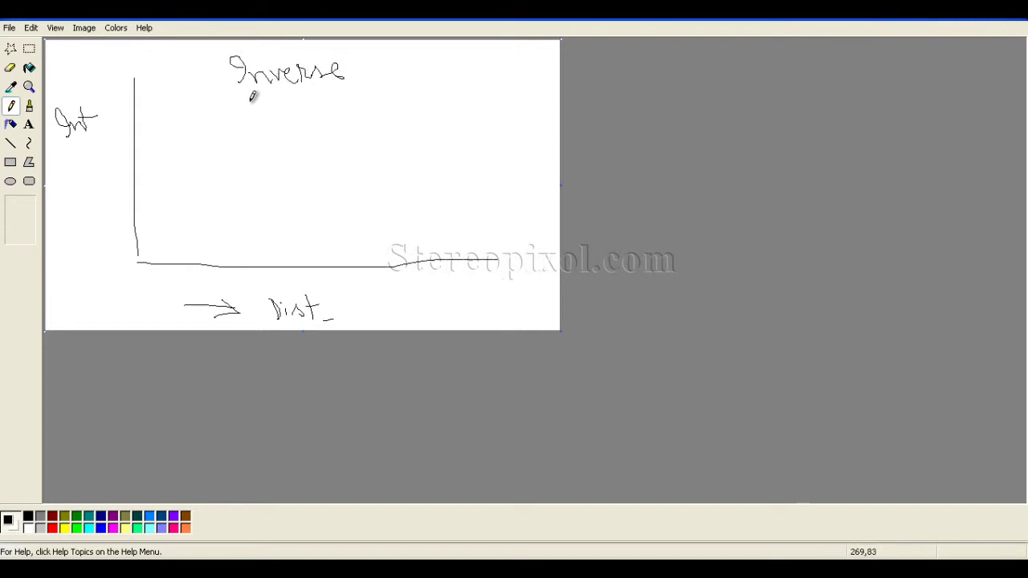
{"action": "left_click_drag", "start_coordinate": [250, 102], "coordinate": [371, 80]}
{"action": "left_click_drag", "start_coordinate": [158, 121], "coordinate": [413, 235]}
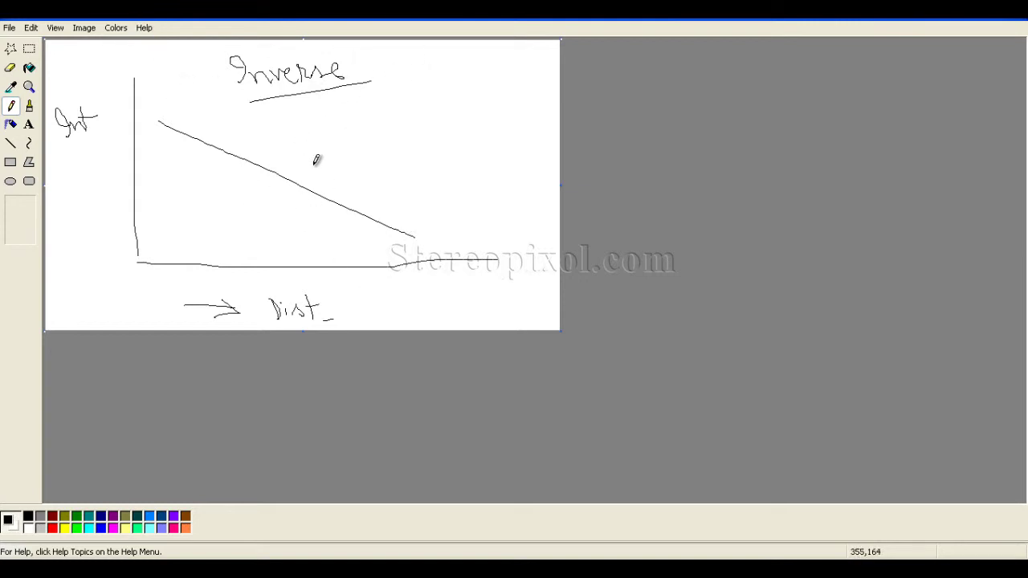
In red, write "Inverse²" below the heading and draw a steeply falling curve that flattens out under the straight line
{"action": "left_click", "coordinate": [53, 529]}
{"action": "mouse_move", "coordinate": [318, 118]}
{"action": "left_mouse_down"}
{"action": "mouse_move", "coordinate": [314, 143]}
{"action": "mouse_move", "coordinate": [344, 138]}
{"action": "mouse_move", "coordinate": [346, 126]}
{"action": "mouse_move", "coordinate": [386, 129]}
{"action": "mouse_move", "coordinate": [381, 118]}
{"action": "mouse_move", "coordinate": [398, 129]}
{"action": "mouse_move", "coordinate": [423, 113]}
{"action": "mouse_move", "coordinate": [421, 100]}
{"action": "mouse_move", "coordinate": [446, 94]}
{"action": "left_mouse_up"}
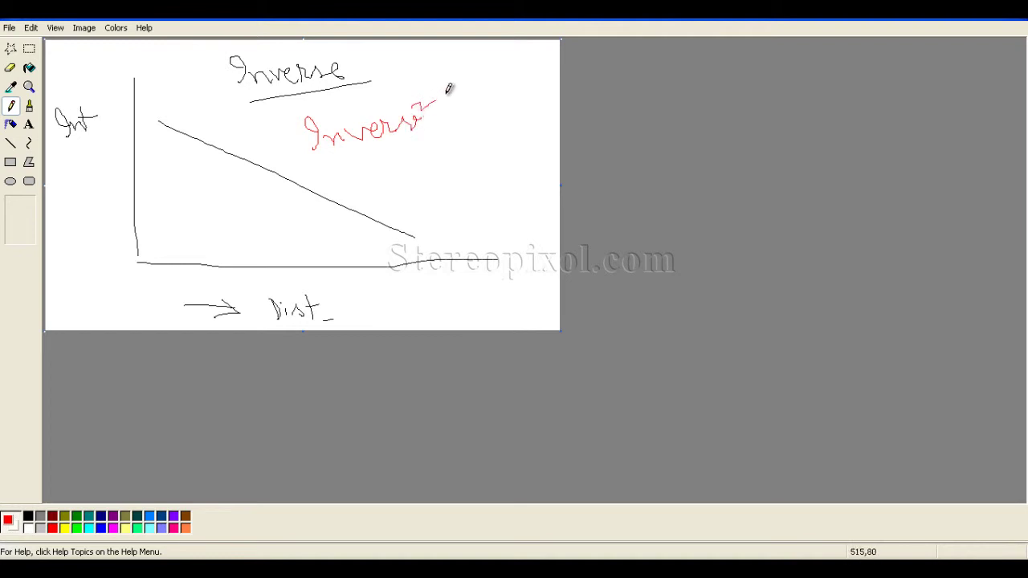
{"action": "mouse_move", "coordinate": [153, 131]}
{"action": "left_mouse_down"}
{"action": "mouse_move", "coordinate": [163, 160]}
{"action": "mouse_move", "coordinate": [207, 198]}
{"action": "mouse_move", "coordinate": [275, 226]}
{"action": "mouse_move", "coordinate": [413, 238]}
{"action": "left_mouse_up"}
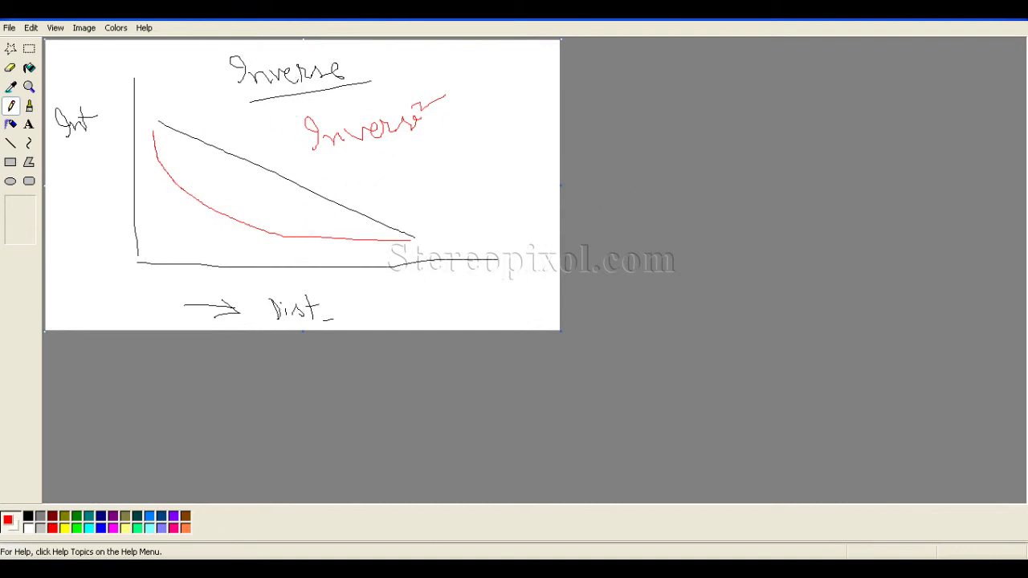
Switch back to 3ds Max and set the omni light's decay type to Inverse Square, viewing the teapot scene from different angles
{"action": "key", "text": "alt+Tab"}
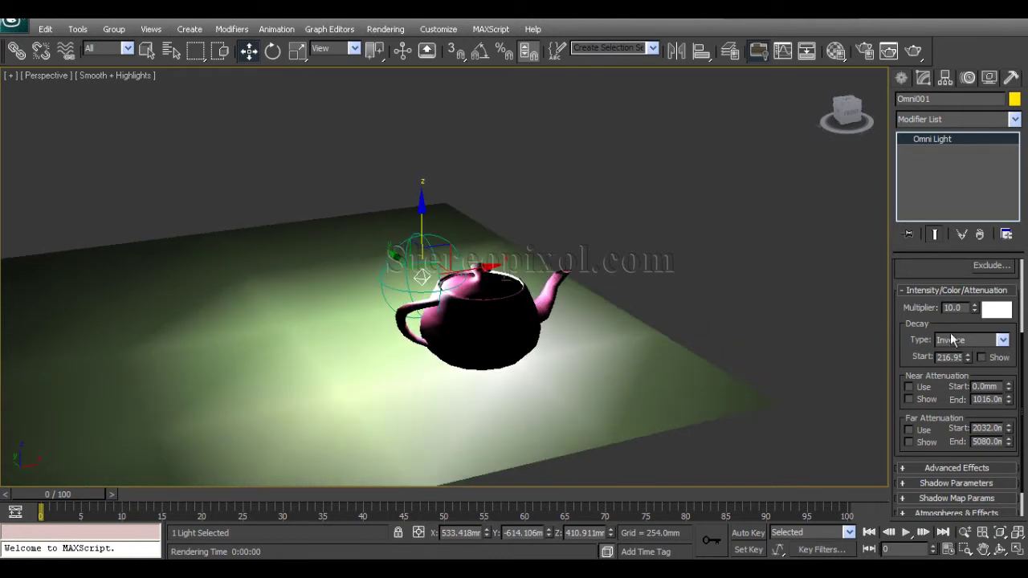
{"action": "left_click", "coordinate": [973, 340]}
{"action": "left_click", "coordinate": [988, 375]}
{"action": "middle_click_drag", "start_coordinate": [562, 305], "coordinate": [275, 236], "text": "alt"}
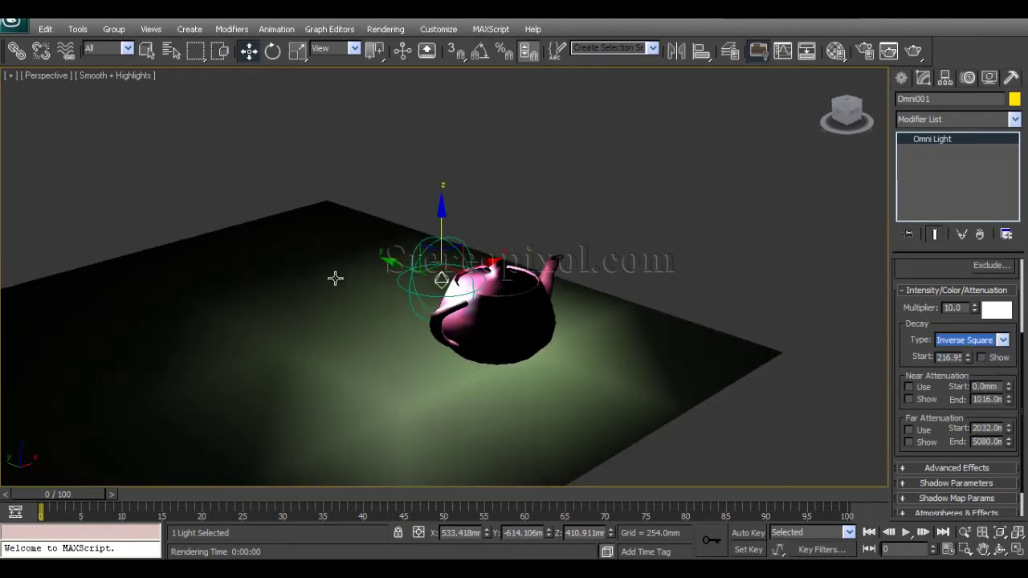
{"action": "middle_click_drag", "start_coordinate": [410, 312], "coordinate": [481, 313], "text": "alt"}
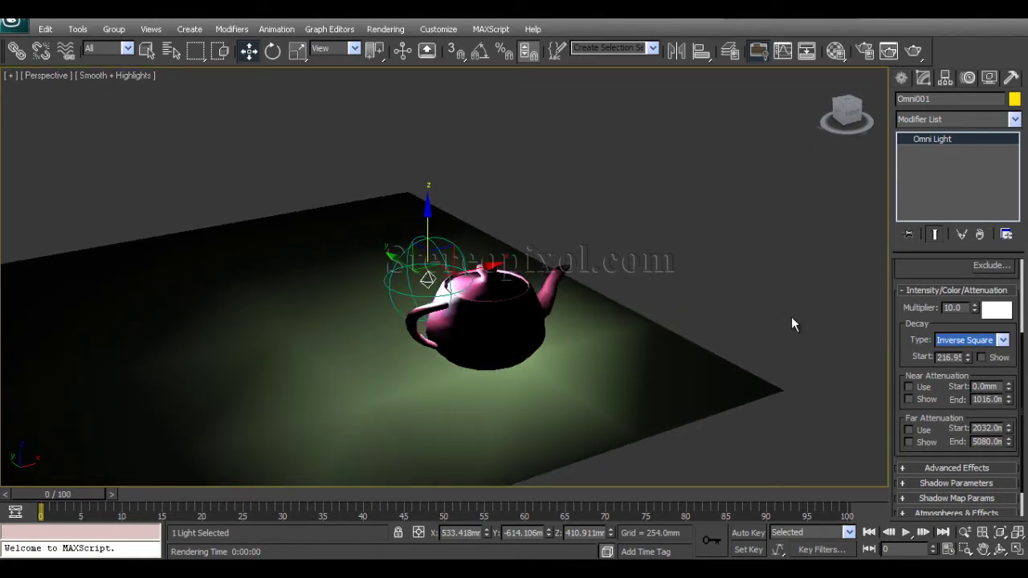